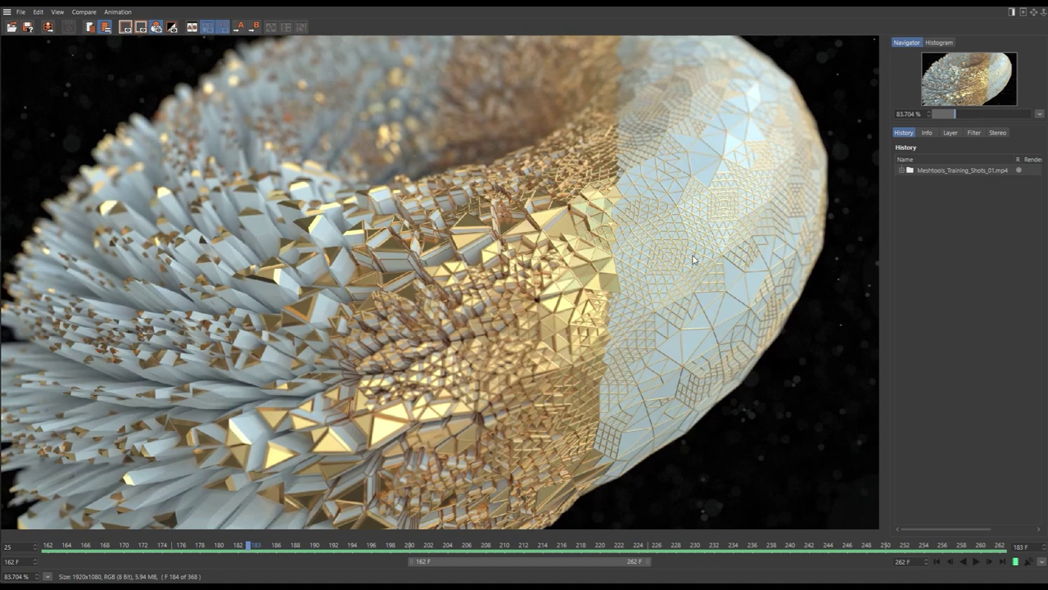
Scrub the rendered torus preview forward to frame 197.
drag(255, 546, 111, 553)
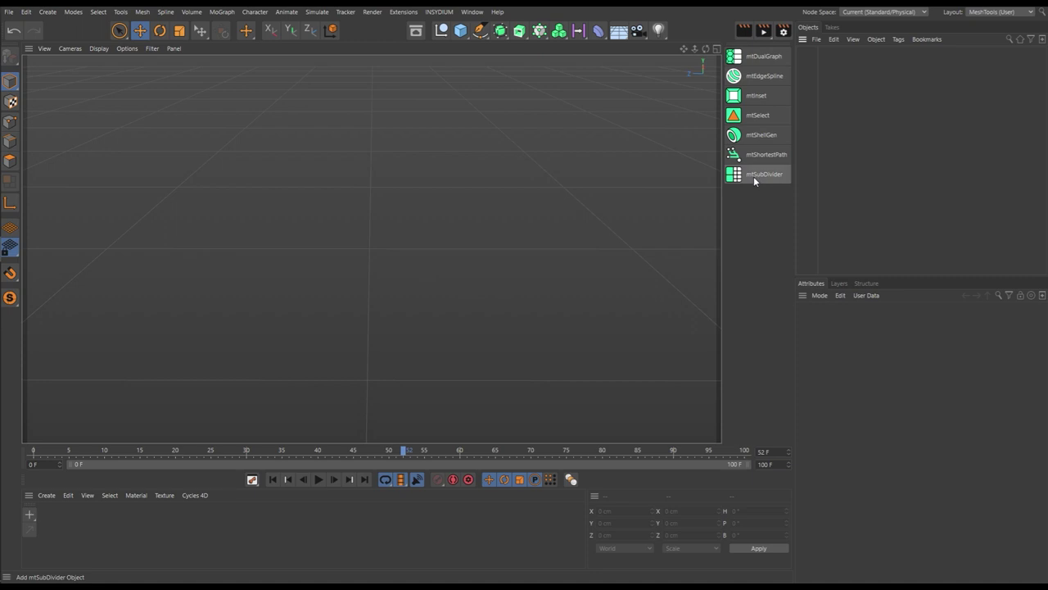
click(440, 12)
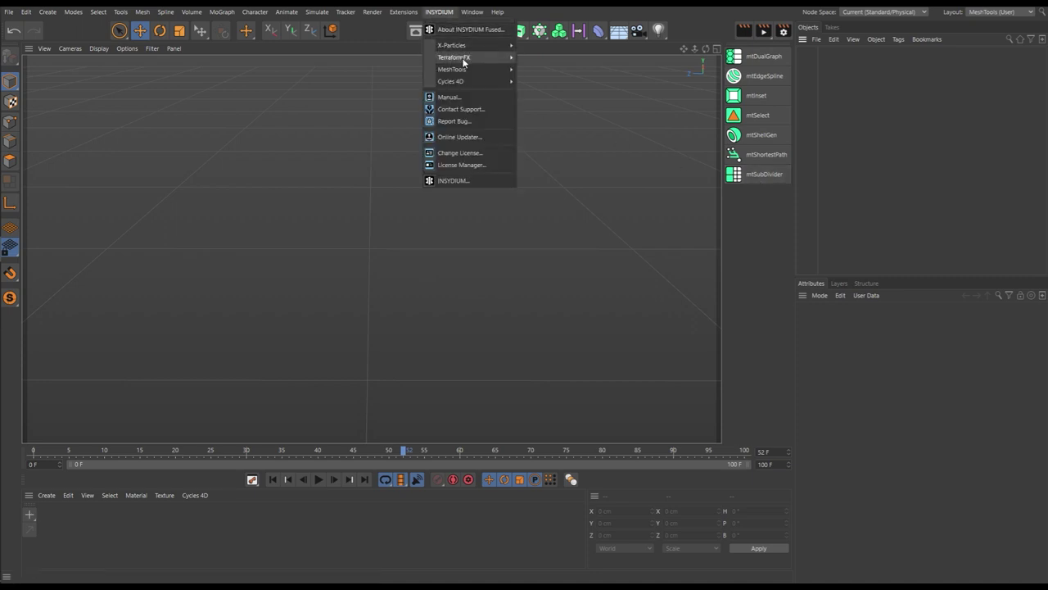
mouse_move(463, 69)
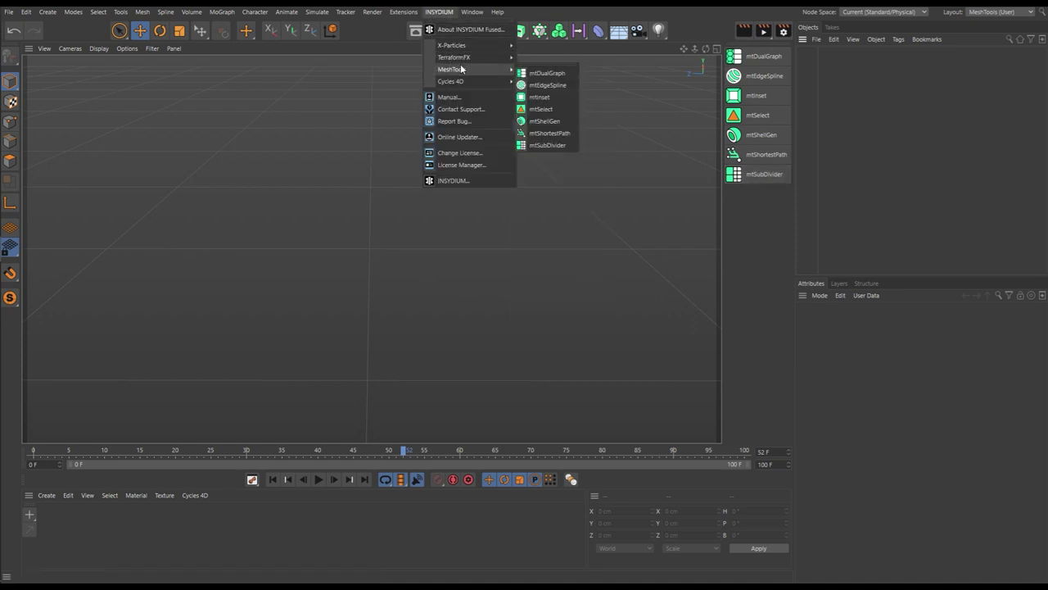
click(541, 66)
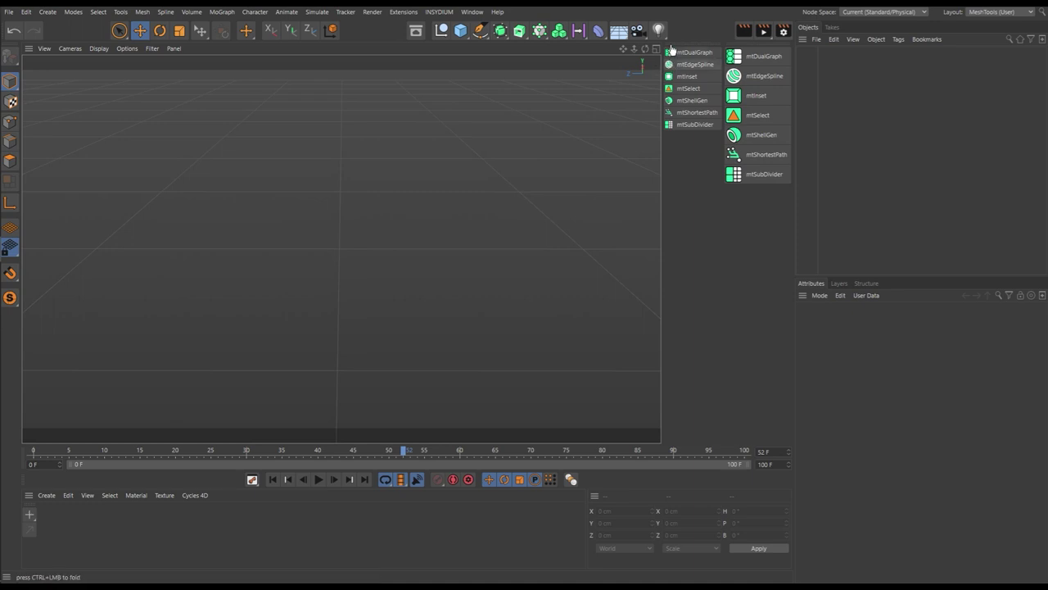
click(670, 49)
click(684, 51)
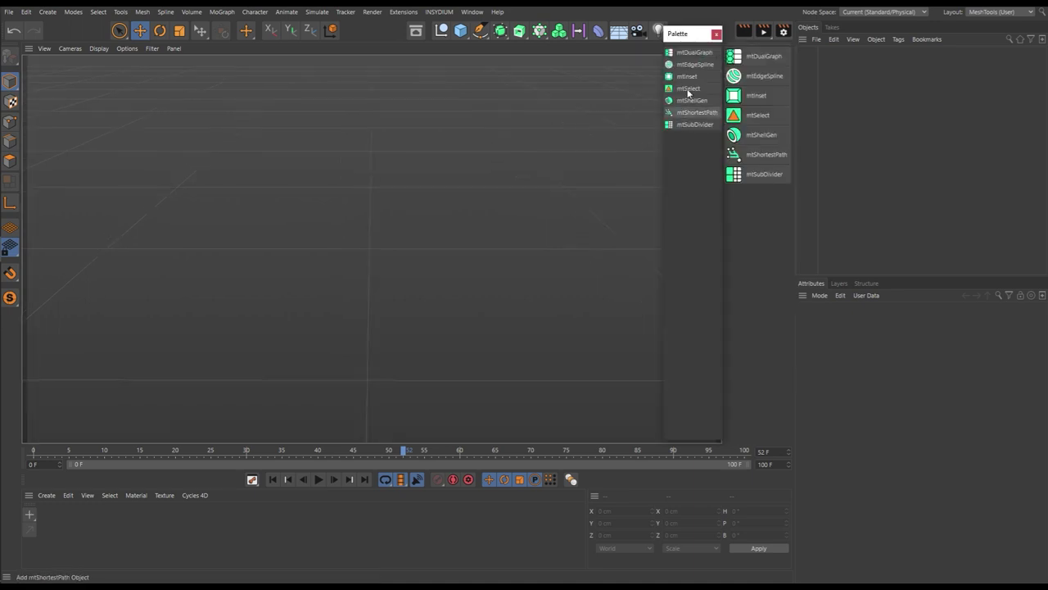
click(716, 34)
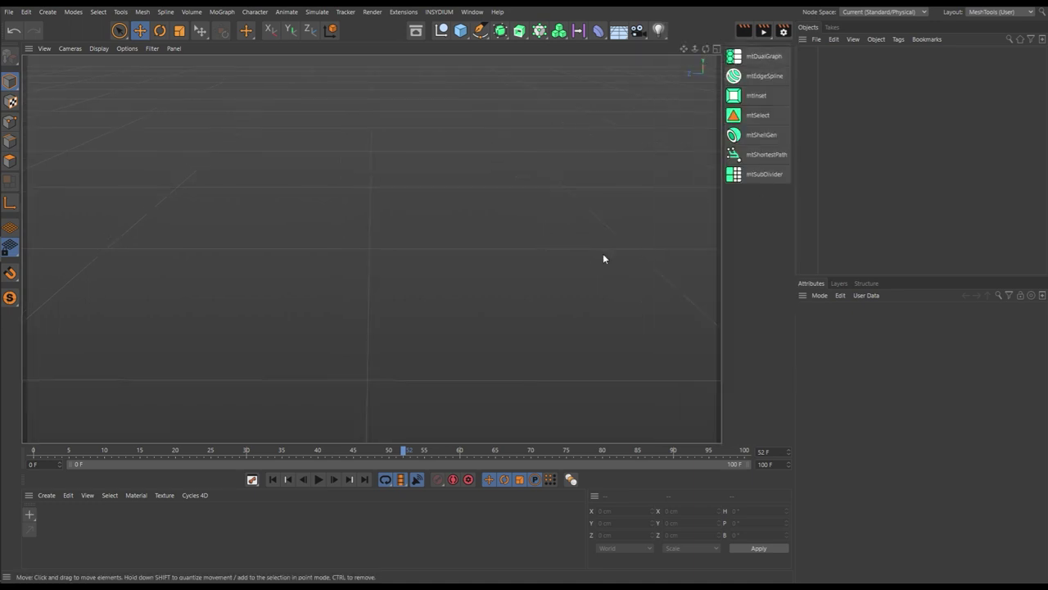
Add a Torus primitive and display it with Gouraud Shading (Lines).
click(460, 31)
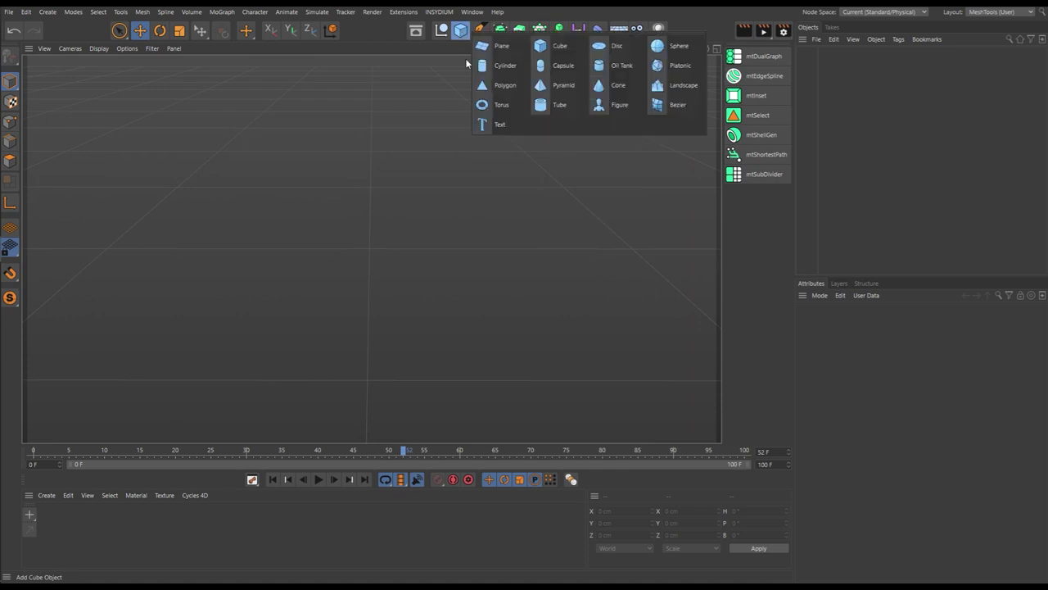
click(501, 103)
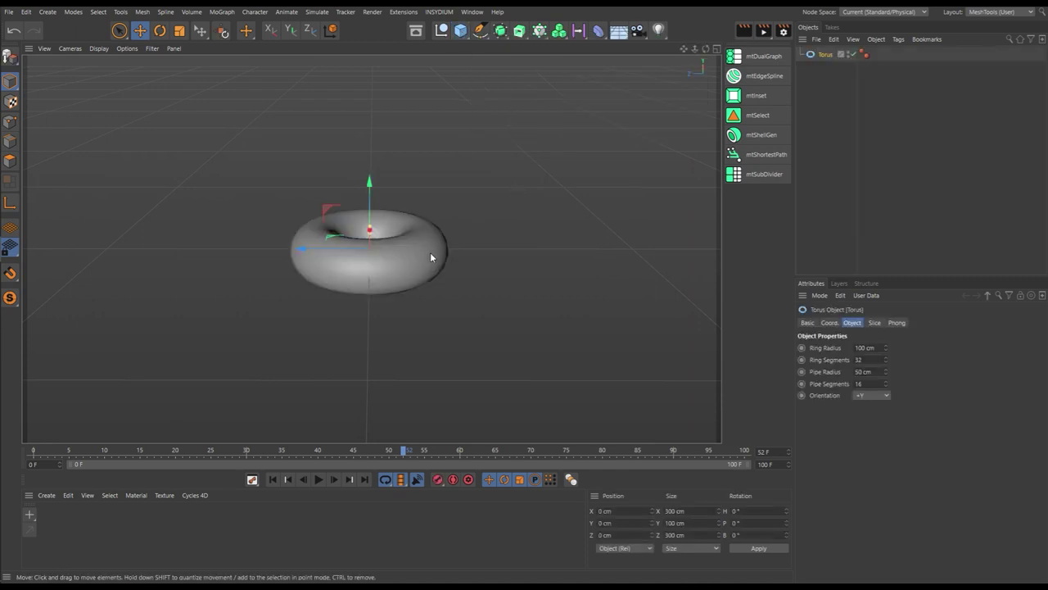
key(n)
key(b)
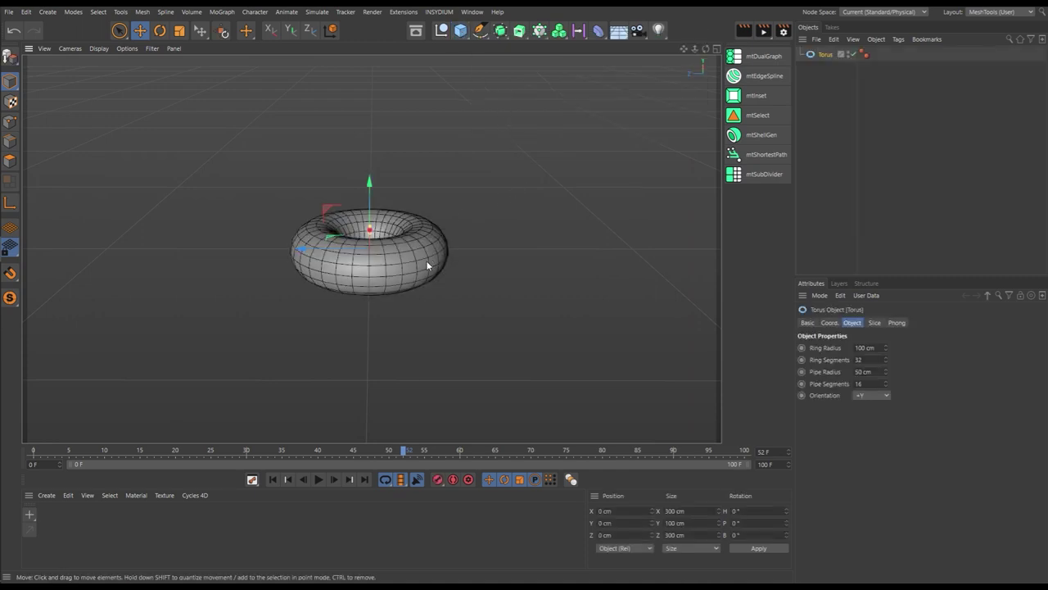
Shrink the torus pipe radius to 34.795 cm, then reselect the torus.
alt+drag(419, 262, 429, 311)
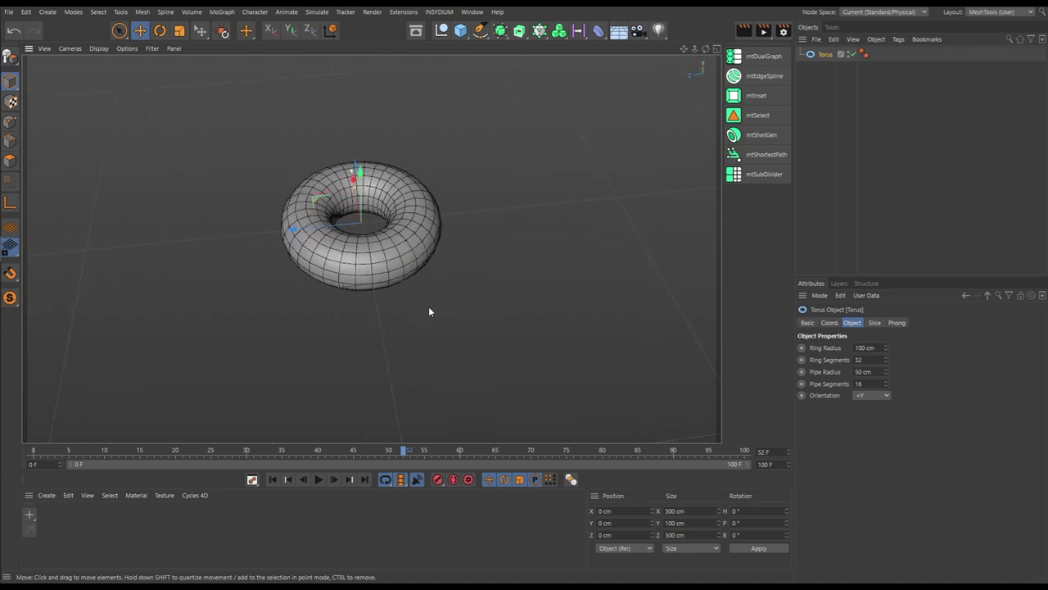
alt+drag(397, 266, 326, 209)
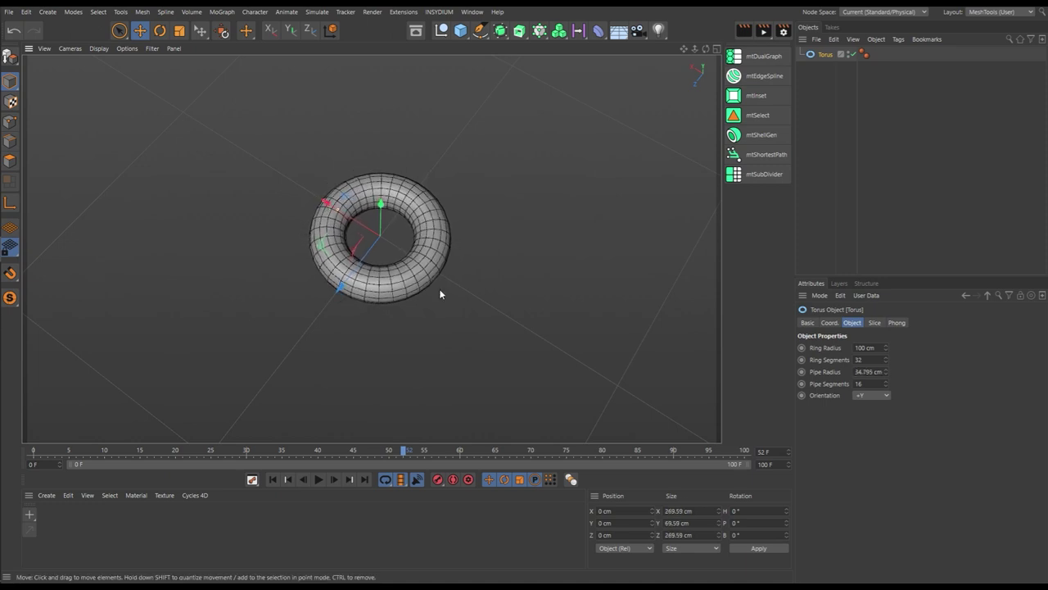
alt+drag(426, 244, 466, 282)
scroll(489, 256, up, 5)
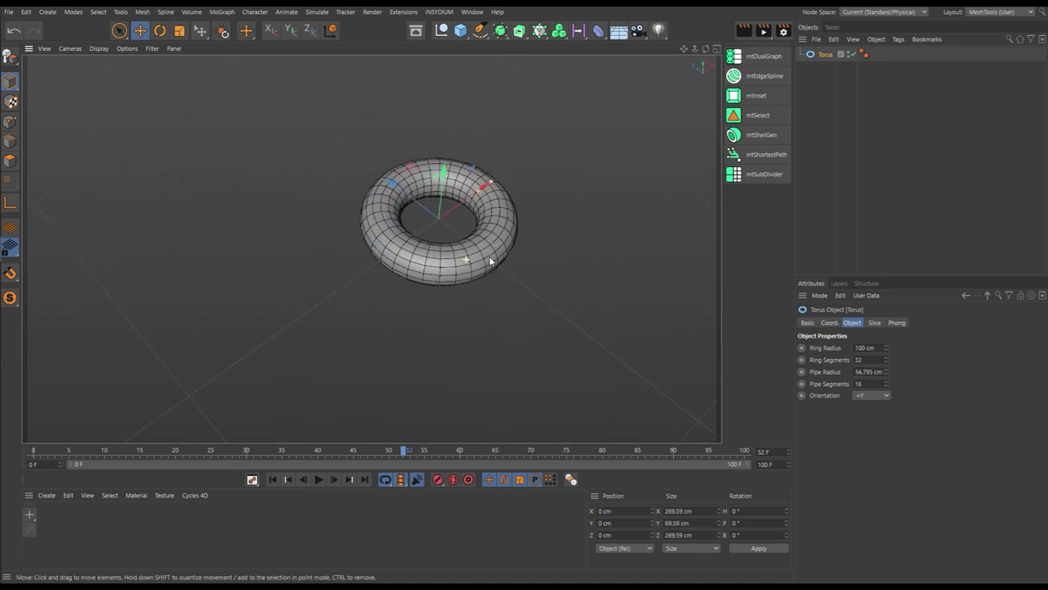
click(825, 97)
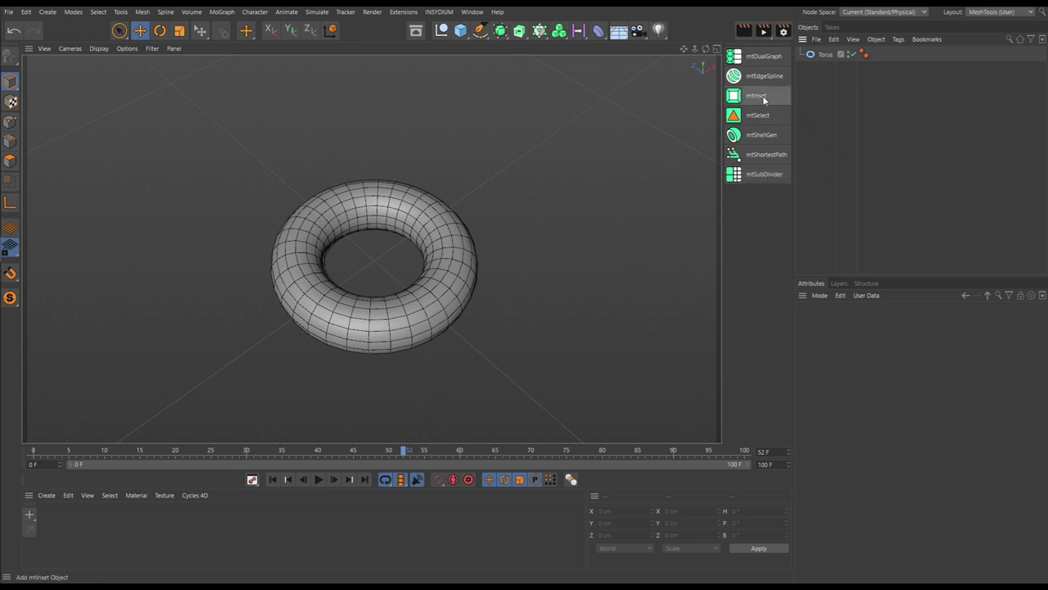
click(824, 55)
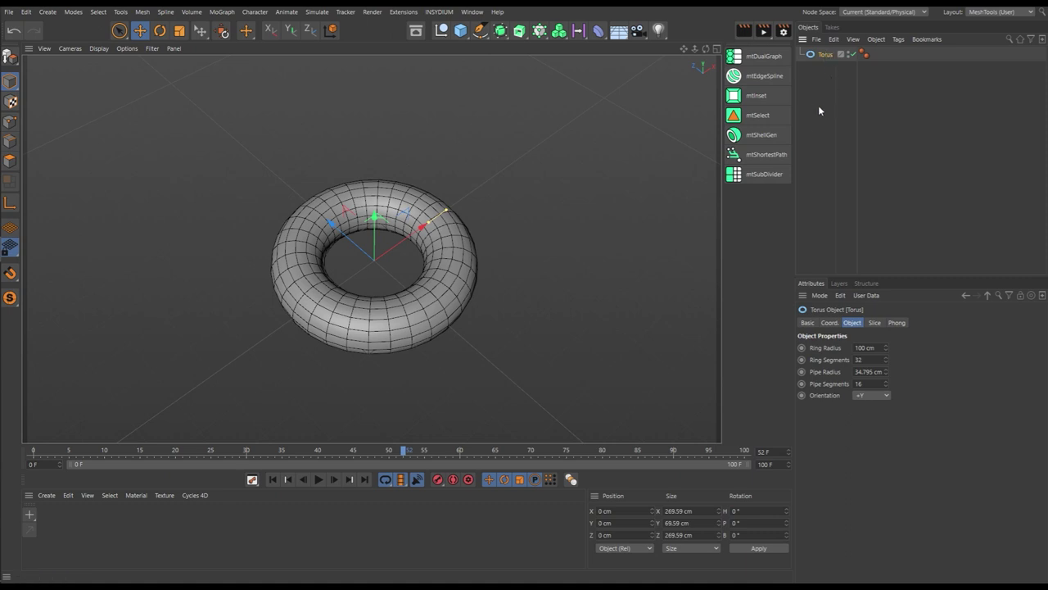
Parent the torus under a new mtInset object and toggle the inset off and back on.
click(760, 98)
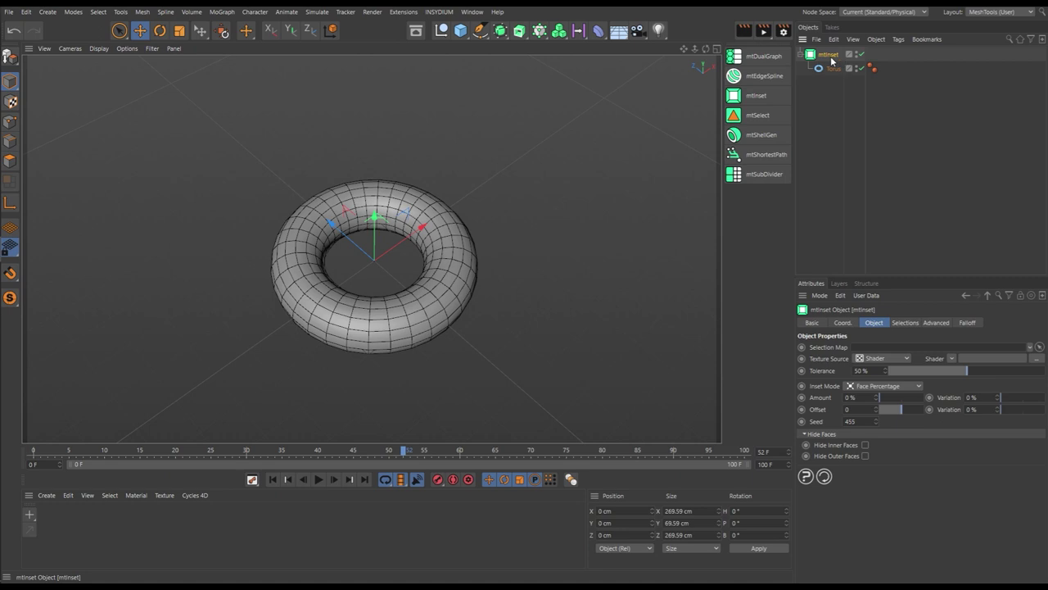
alt+drag(404, 314, 420, 328)
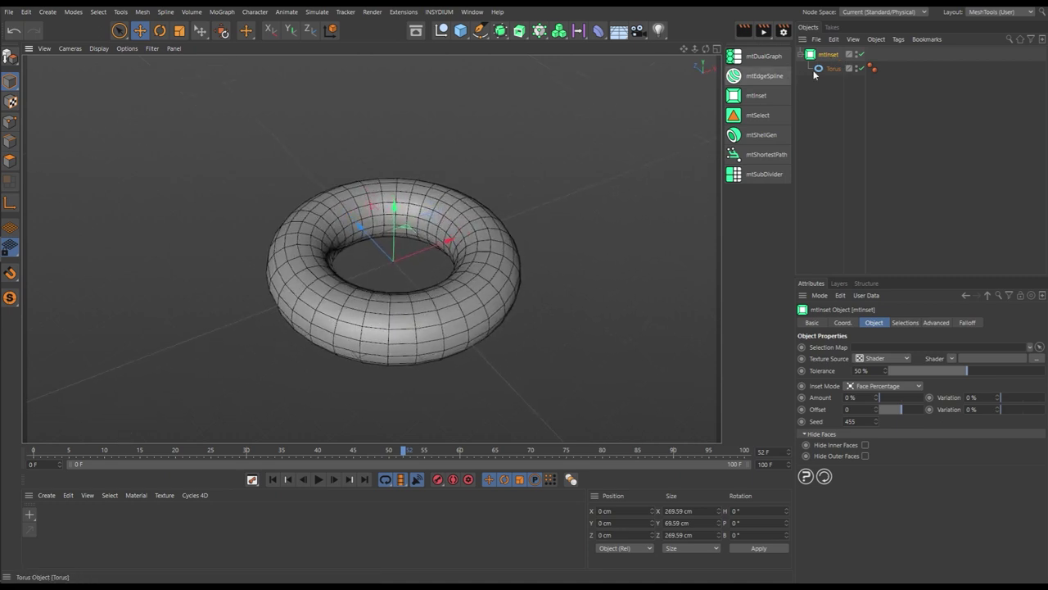
click(862, 55)
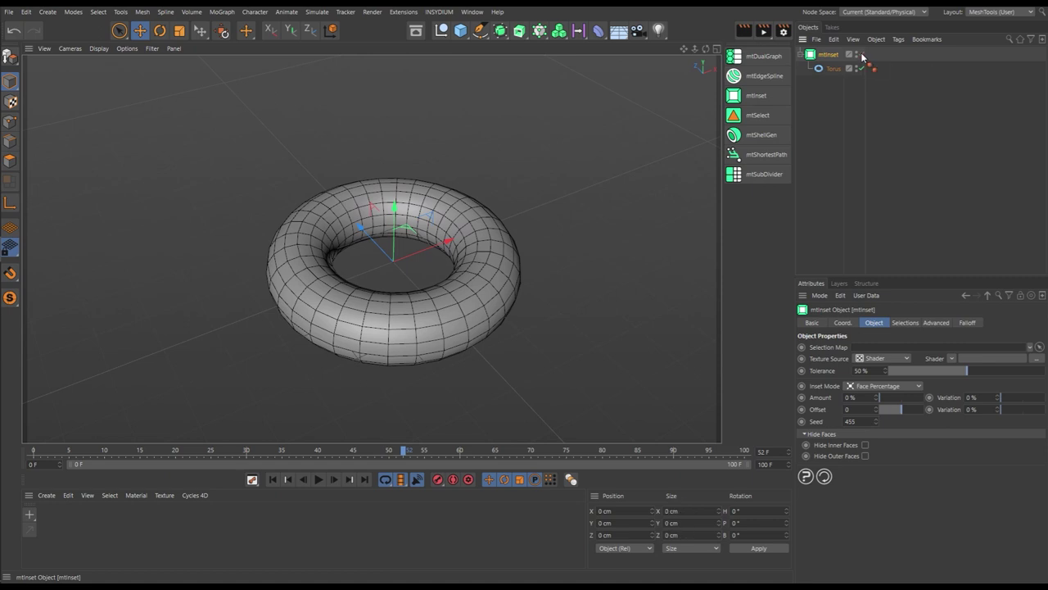
click(860, 55)
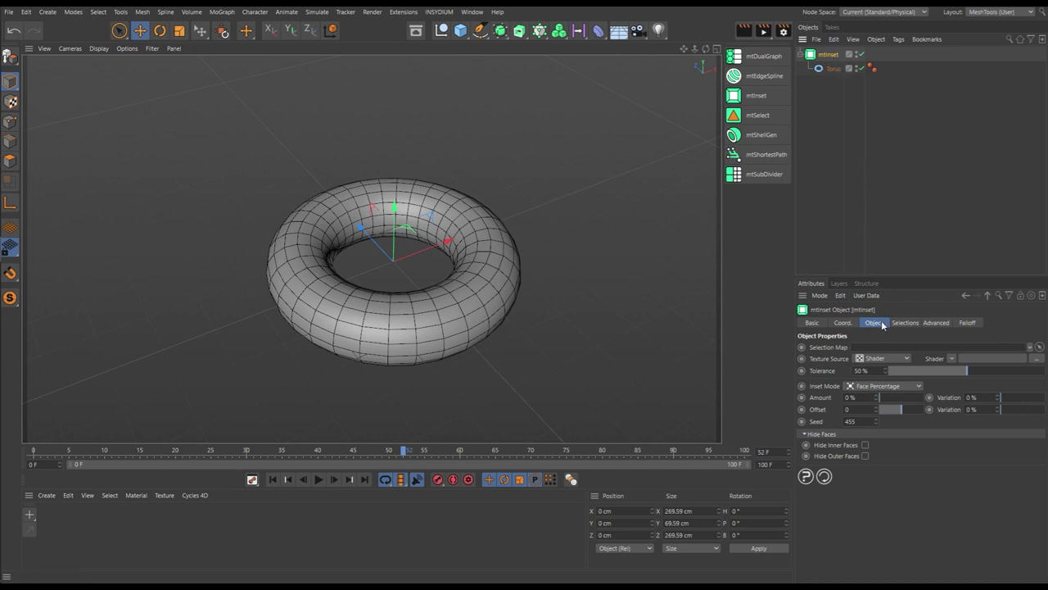
click(852, 407)
Set the mtInset Amount to 51.8 % on every torus face.
alt+right_drag(400, 323, 458, 285)
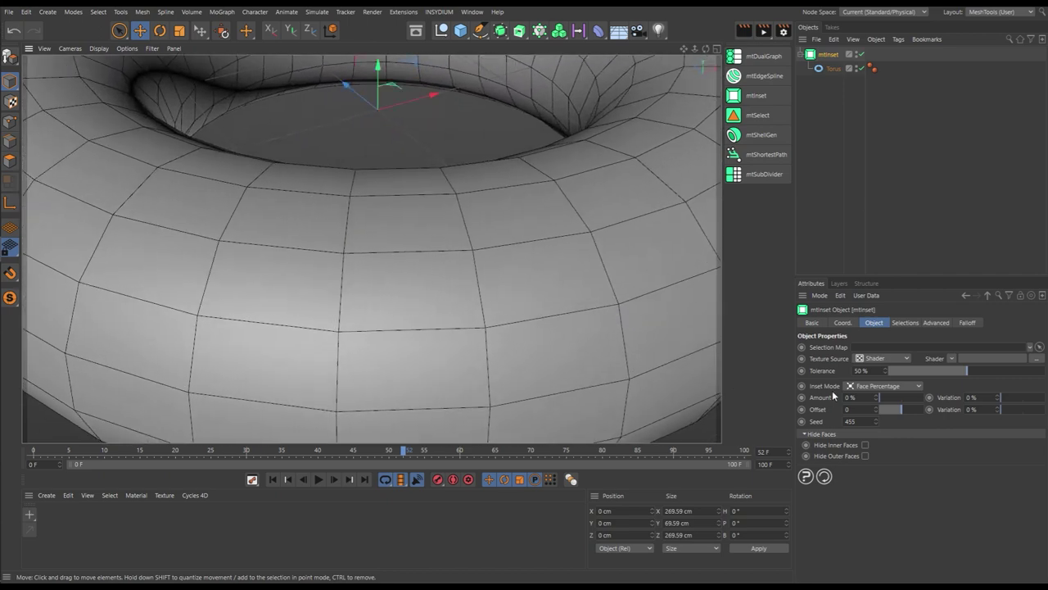
drag(881, 400, 928, 407)
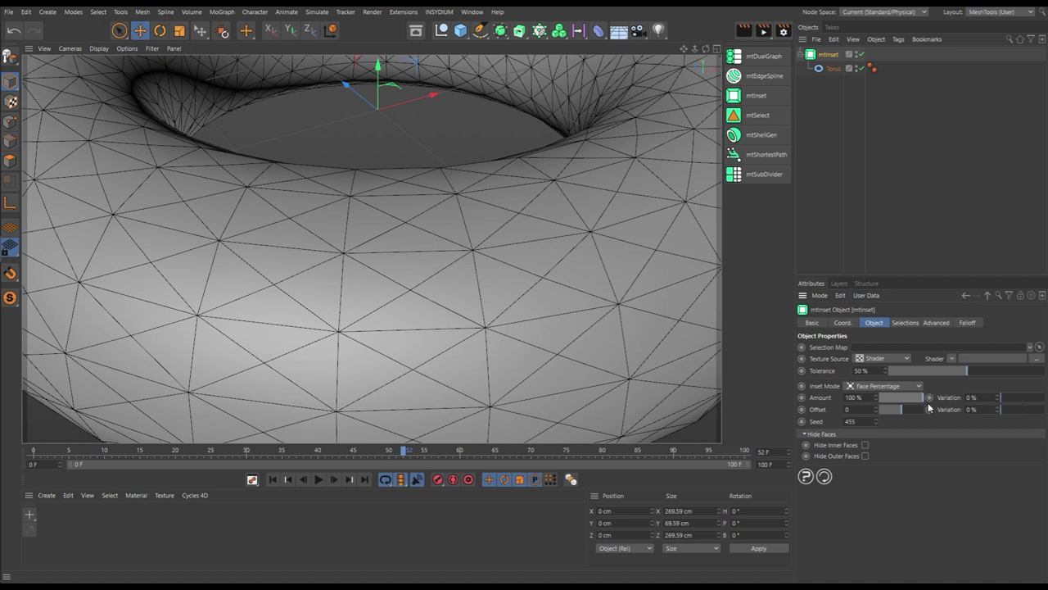
drag(929, 407, 903, 409)
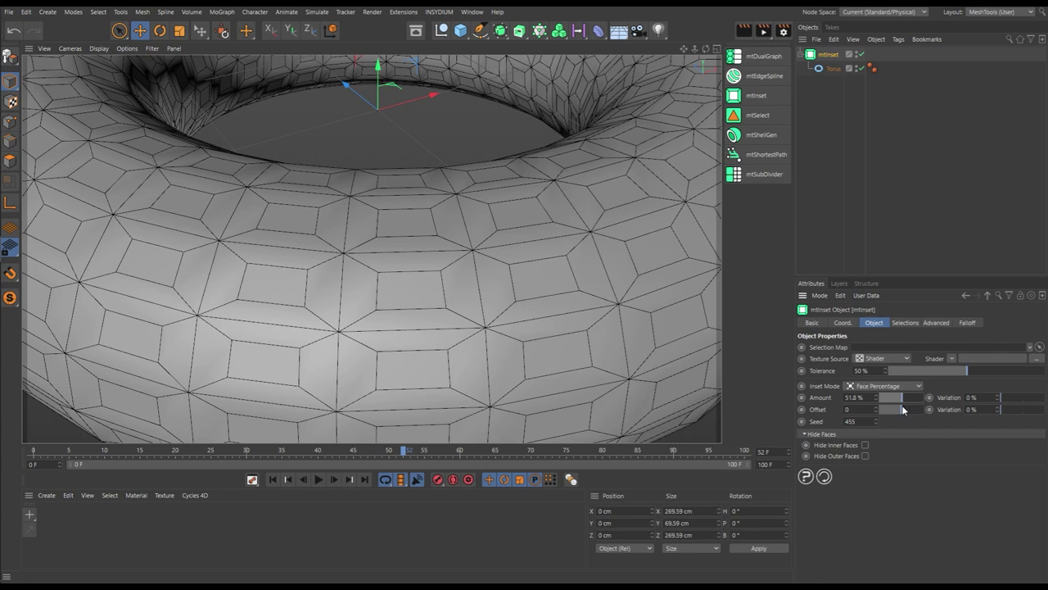
scroll(423, 276, down, 5)
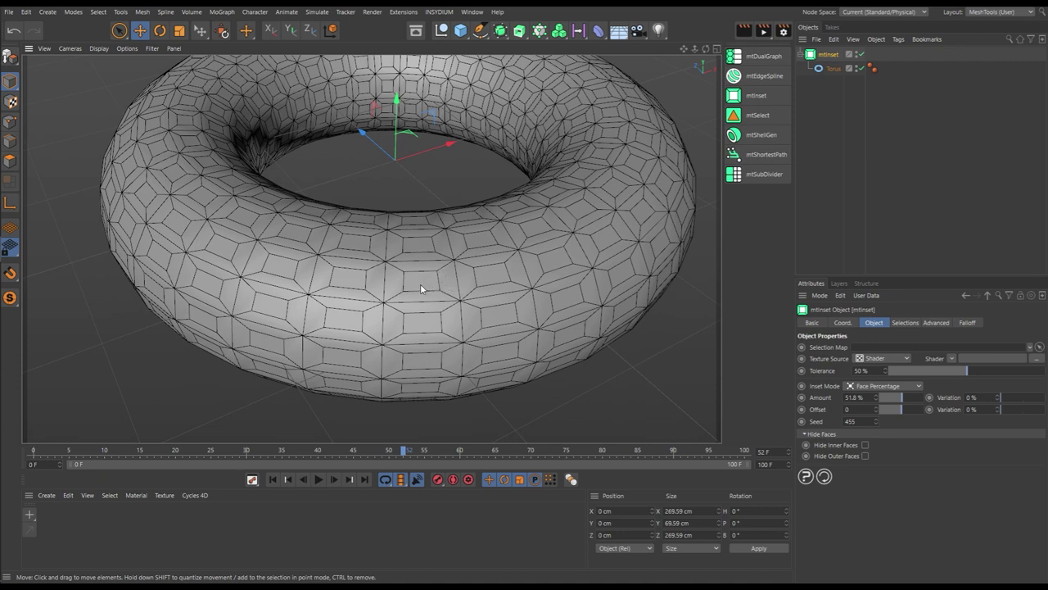
Try positive and -3 Offset values, then reset the inset Offset to 0.
alt+right_drag(415, 284, 445, 289)
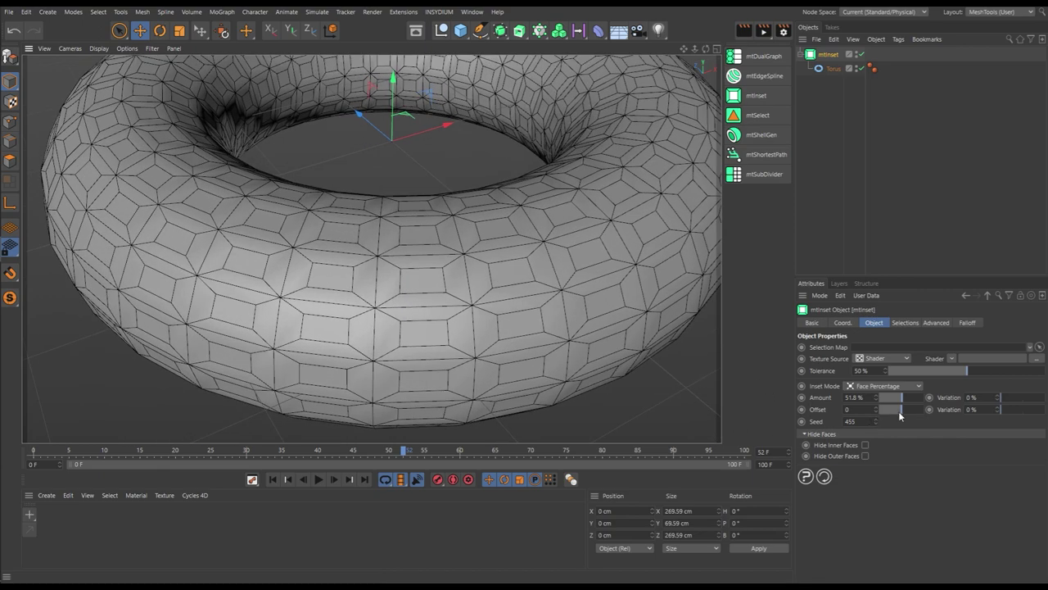
drag(901, 415, 905, 416)
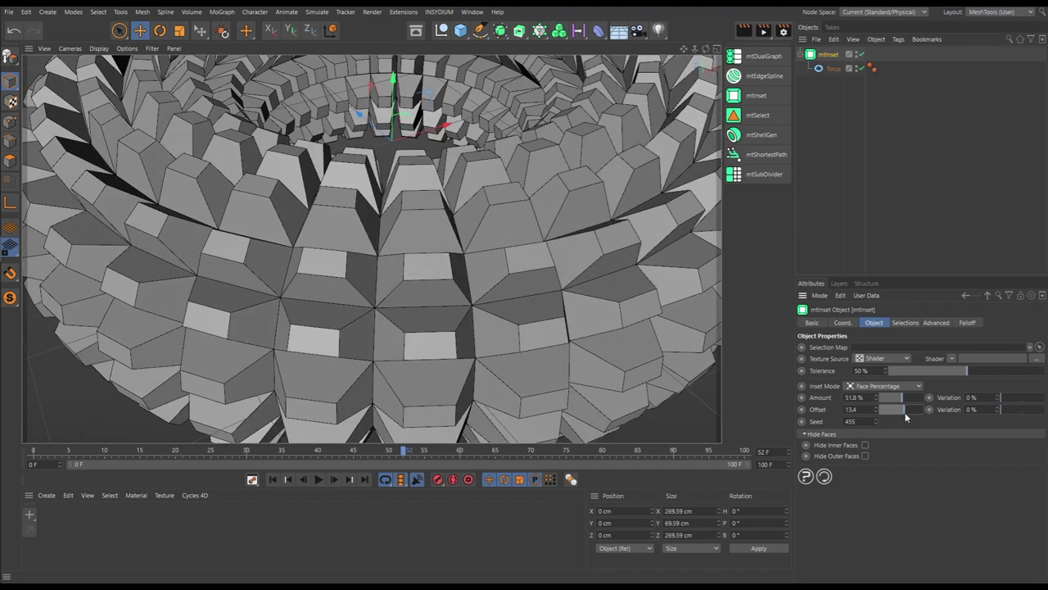
alt+drag(545, 348, 491, 270)
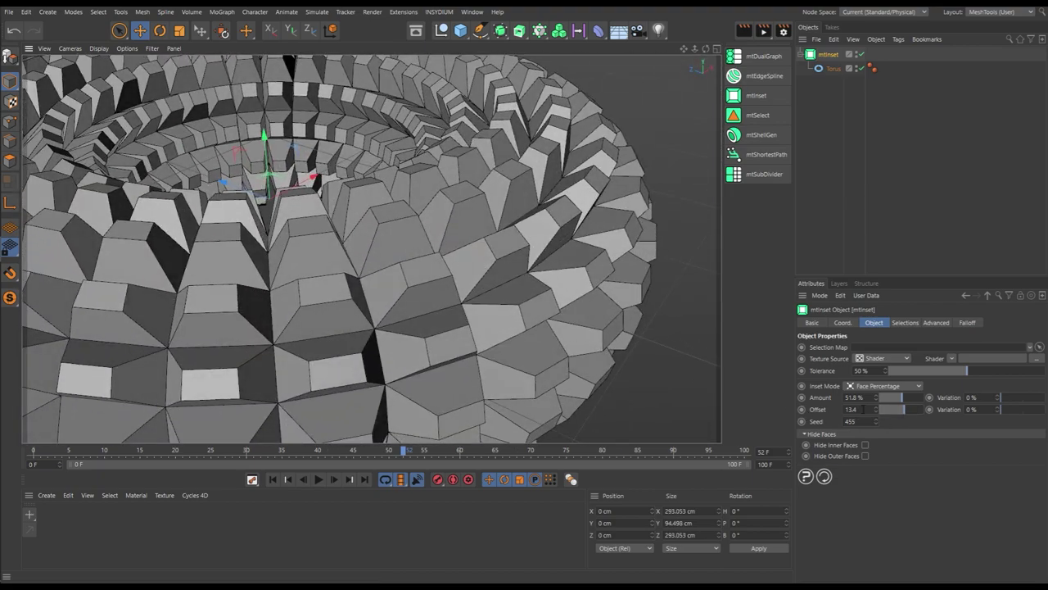
double_click(852, 408)
text(-3)
key(Return)
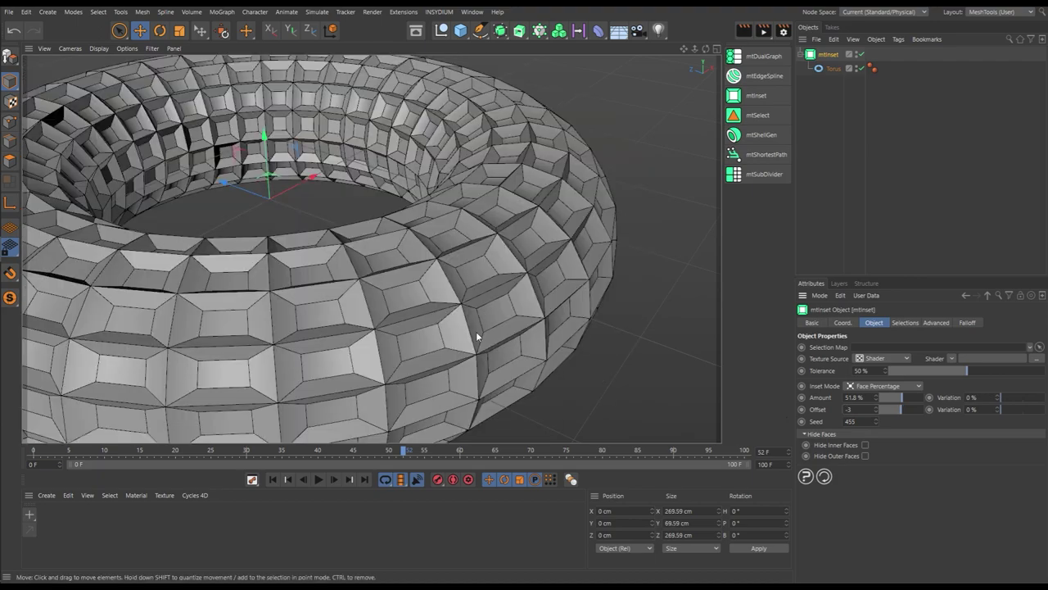
mouse_move(478, 336)
alt+mouse_down()
mouse_move(461, 237)
mouse_move(494, 229)
mouse_move(479, 336)
alt+mouse_up()
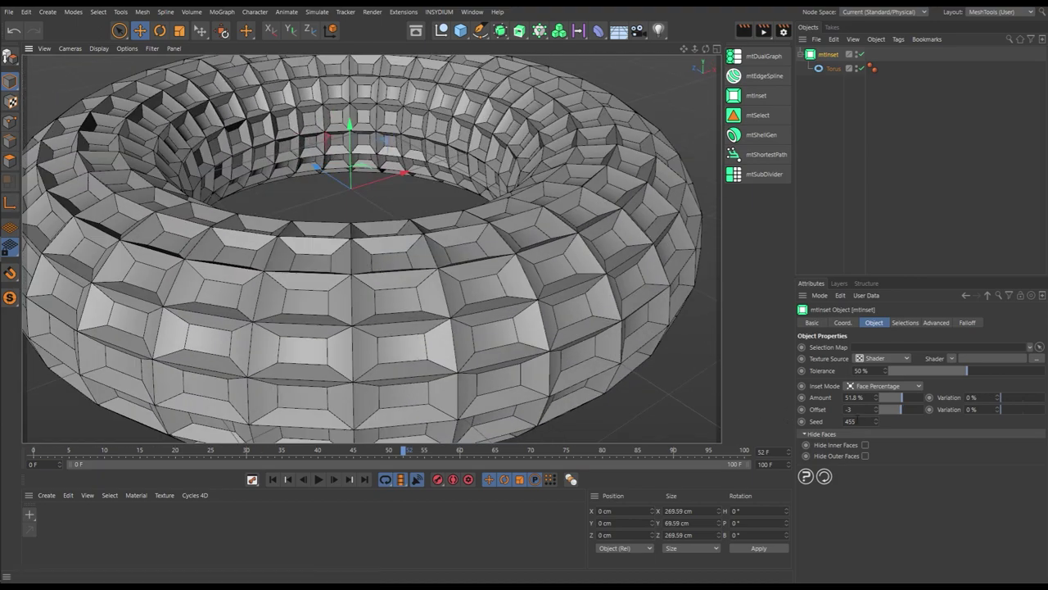
double_click(849, 409)
text(0)
key(Return)
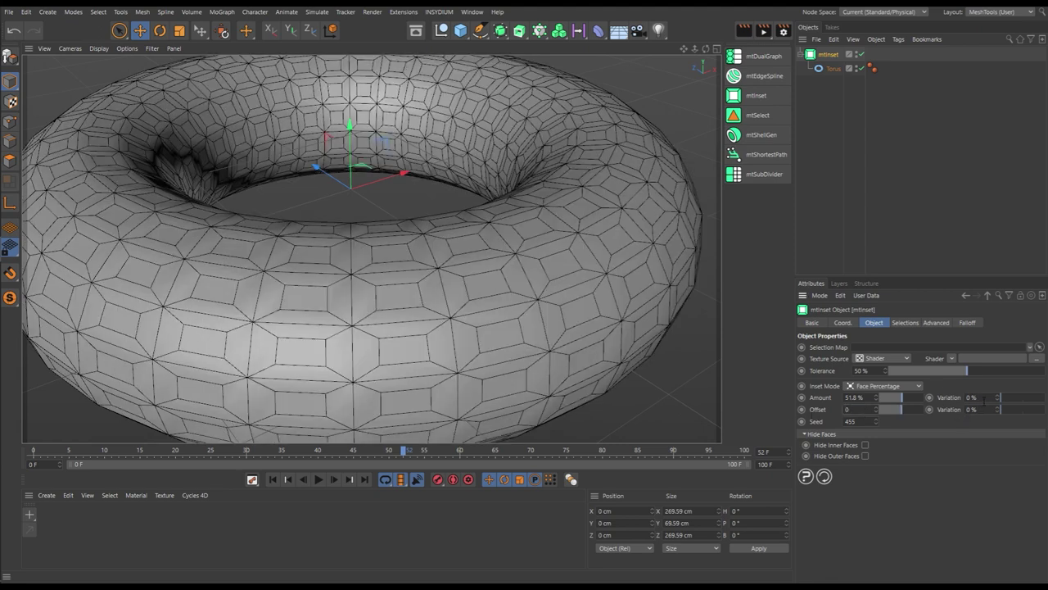
Set the mtInset Amount Variation to 0 % so every inset is evenly sized.
drag(1000, 400, 1044, 400)
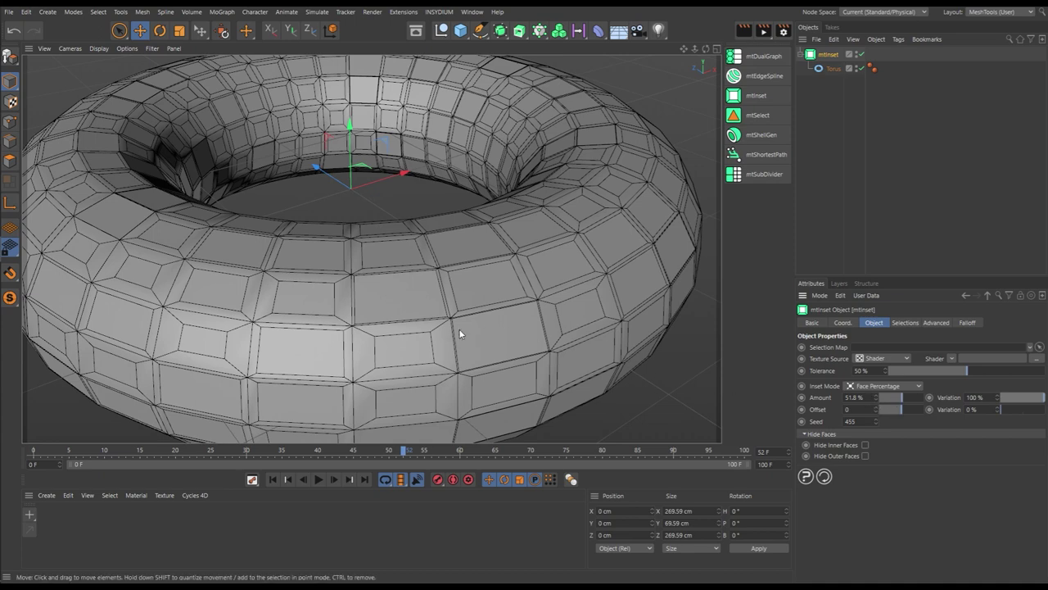
scroll(460, 330, down, 5)
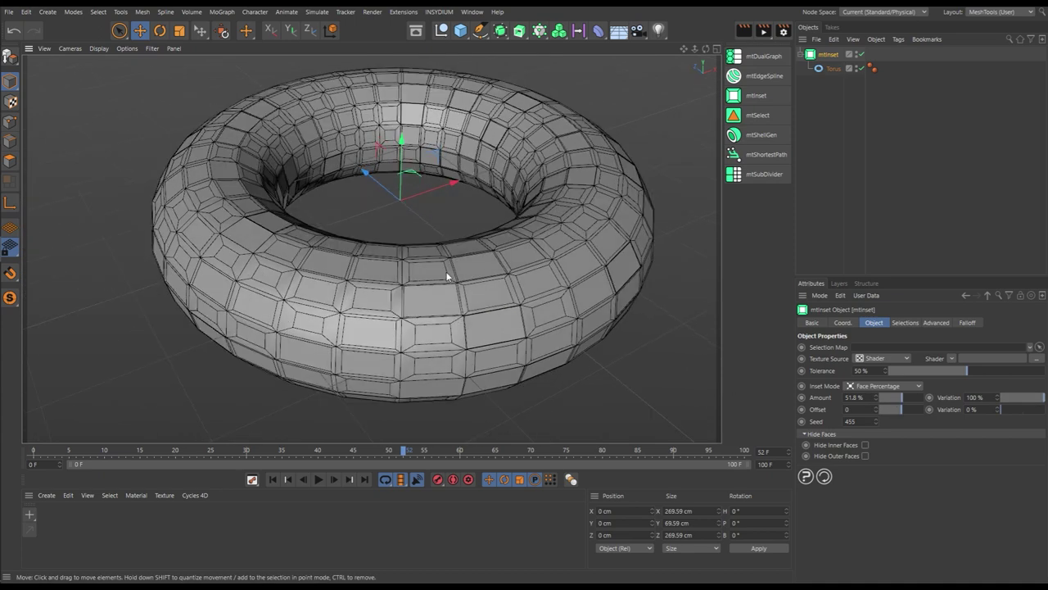
scroll(448, 276, up, 4)
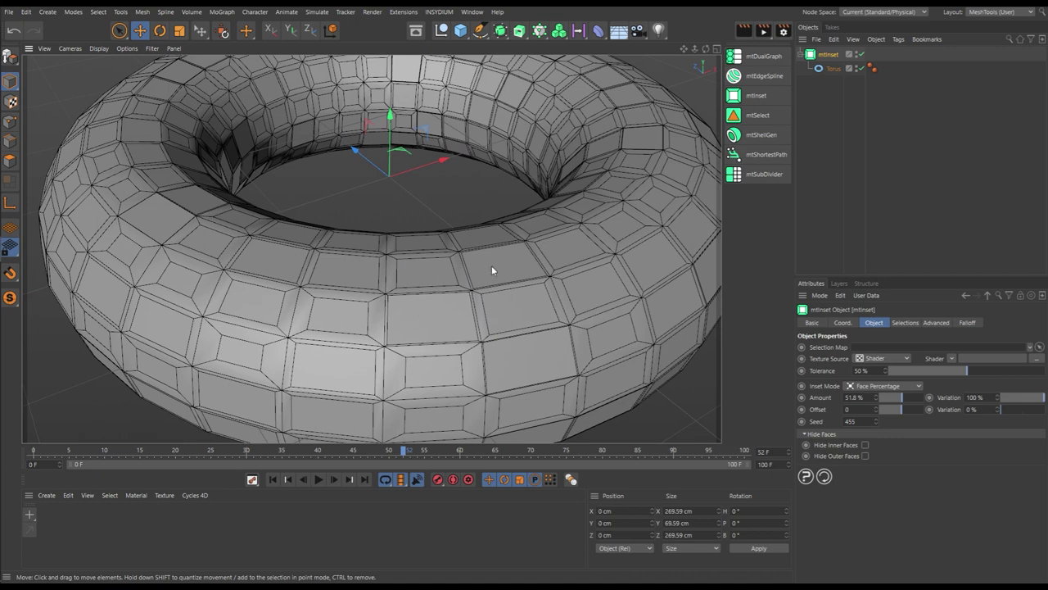
scroll(492, 270, down, 5)
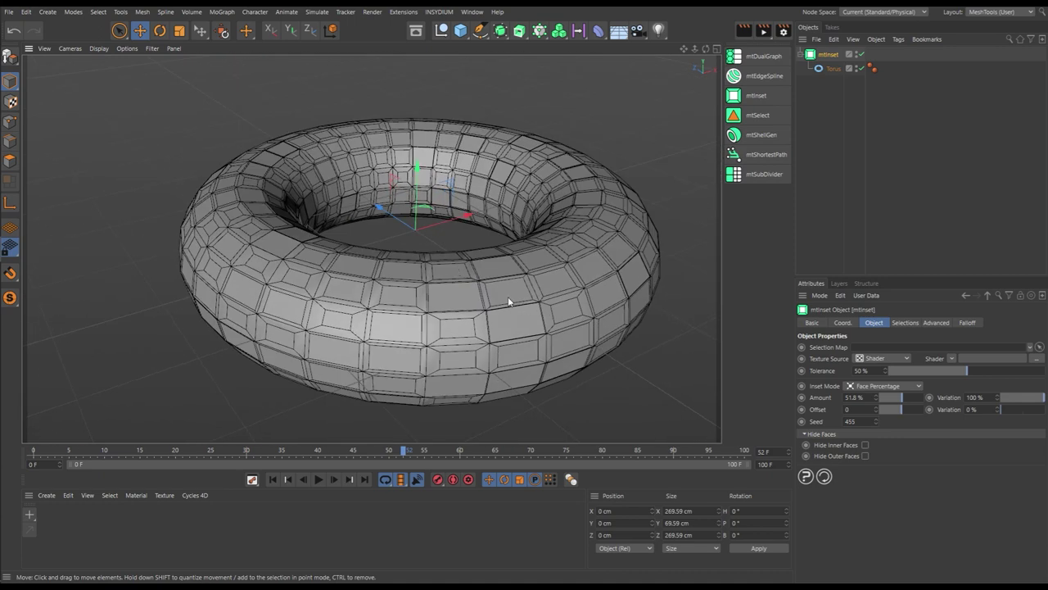
click(982, 397)
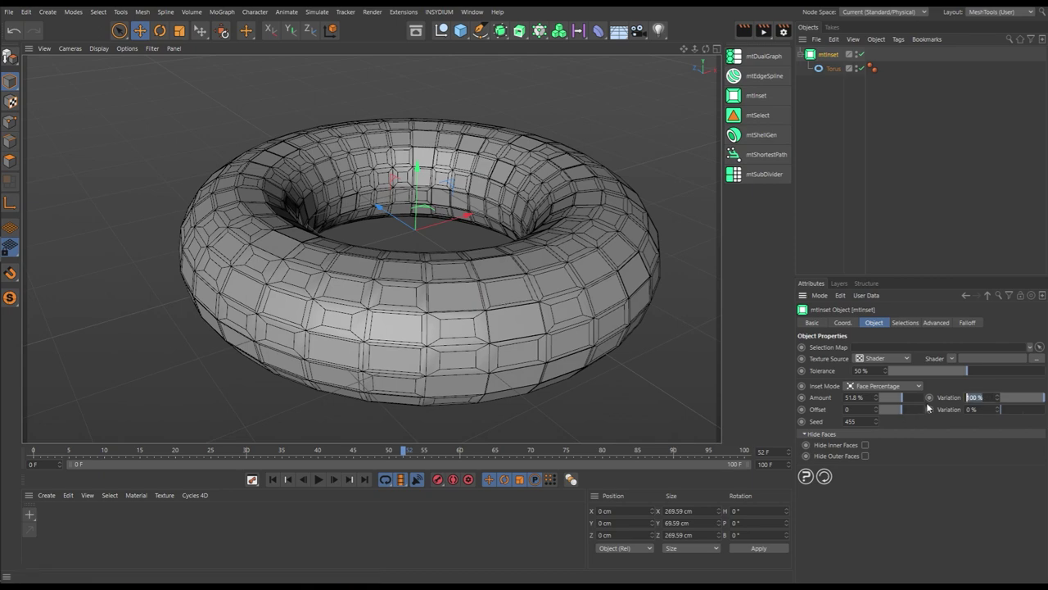
text(0)
key(Return)
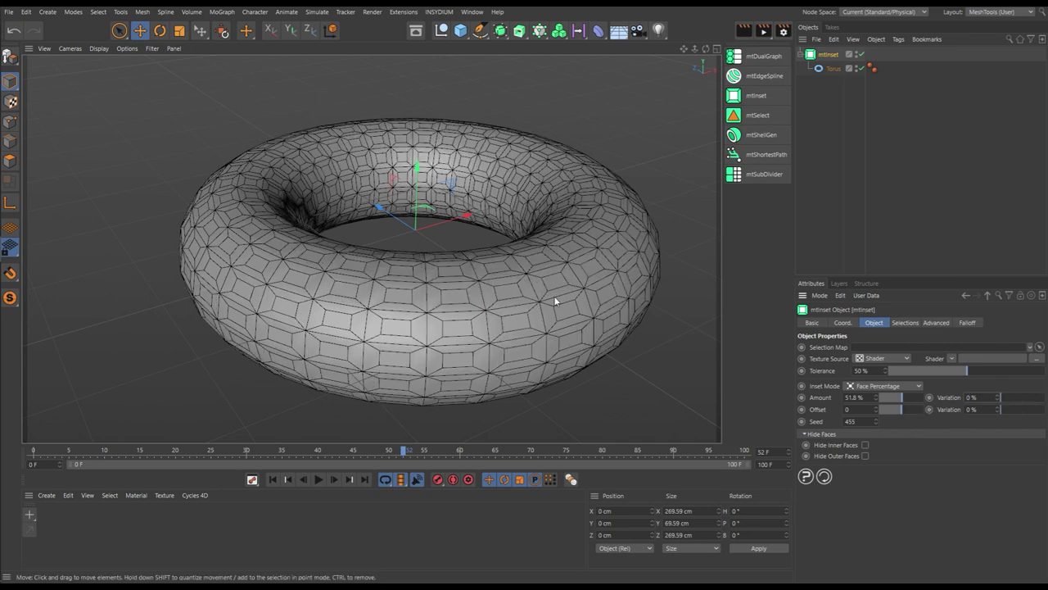
alt+drag(554, 300, 360, 303)
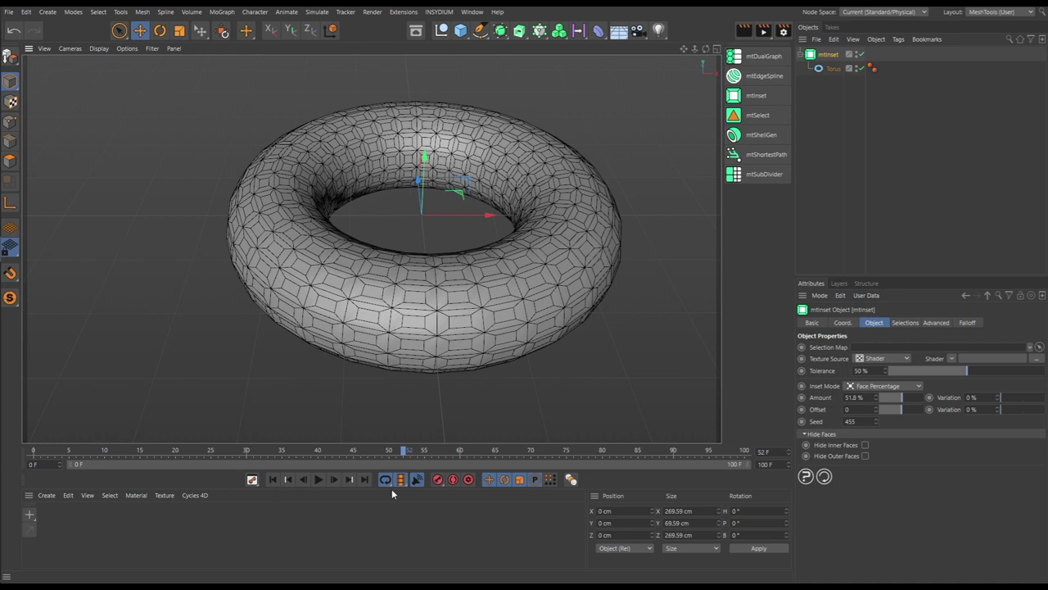
Keyframe the inset Amount at 0 % on frame 0 and 75 % on frame 50.
drag(383, 455, 33, 452)
text(0)
key(Return)
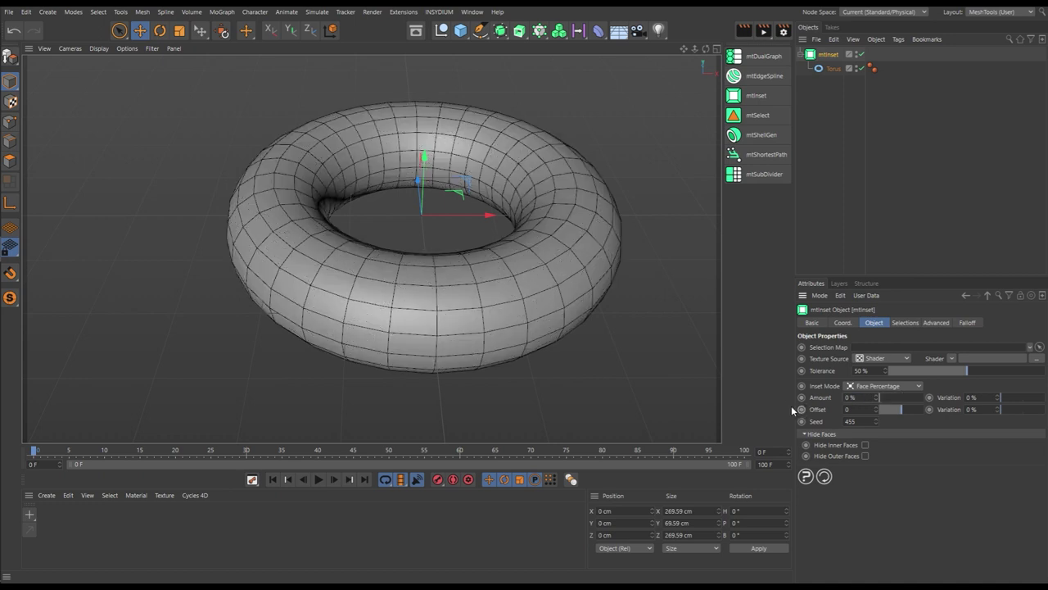
click(801, 397)
click(391, 452)
text(75)
key(Return)
click(800, 398)
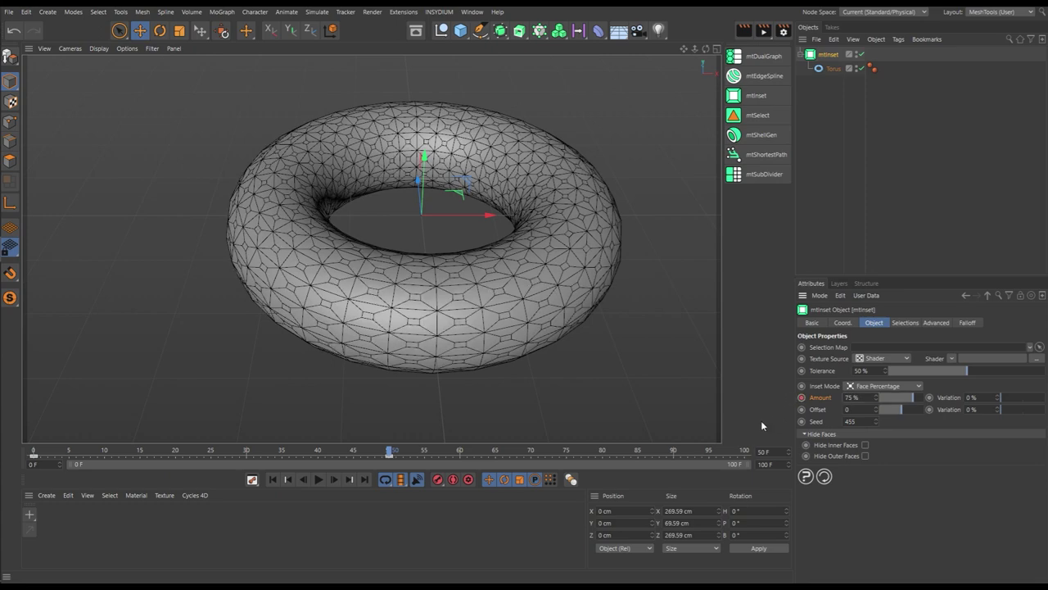
Play back the growing inset animation, then delete the Amount animation track.
click(273, 479)
click(318, 479)
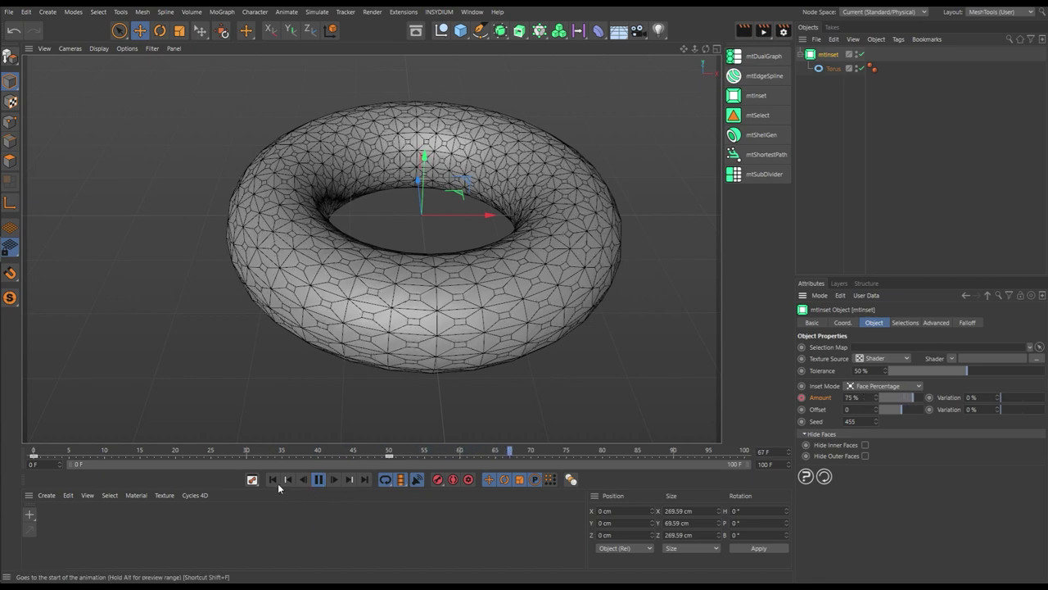
click(319, 481)
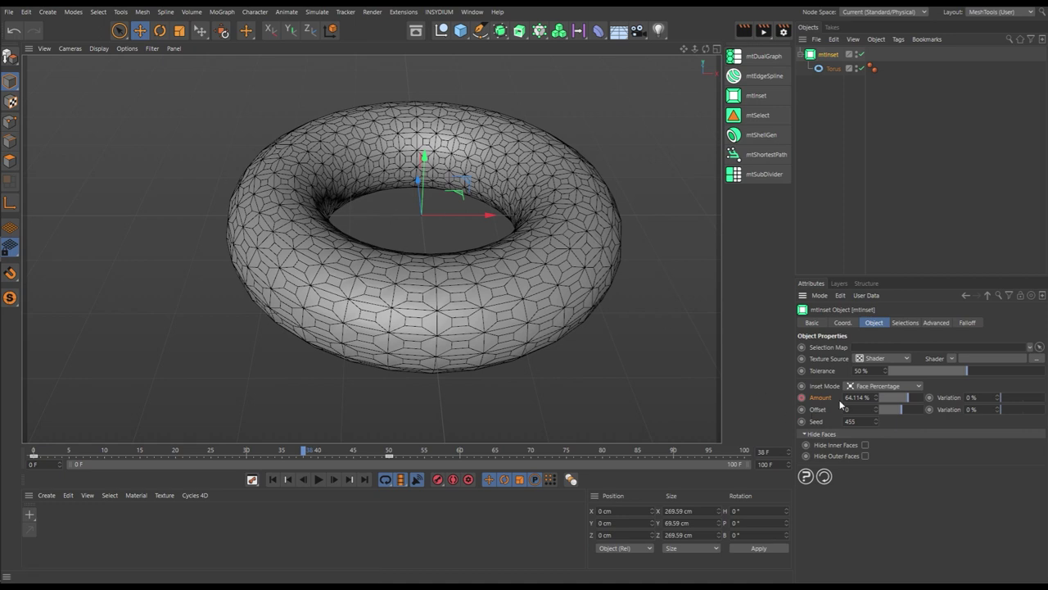
right_click(813, 396)
mouse_move(837, 376)
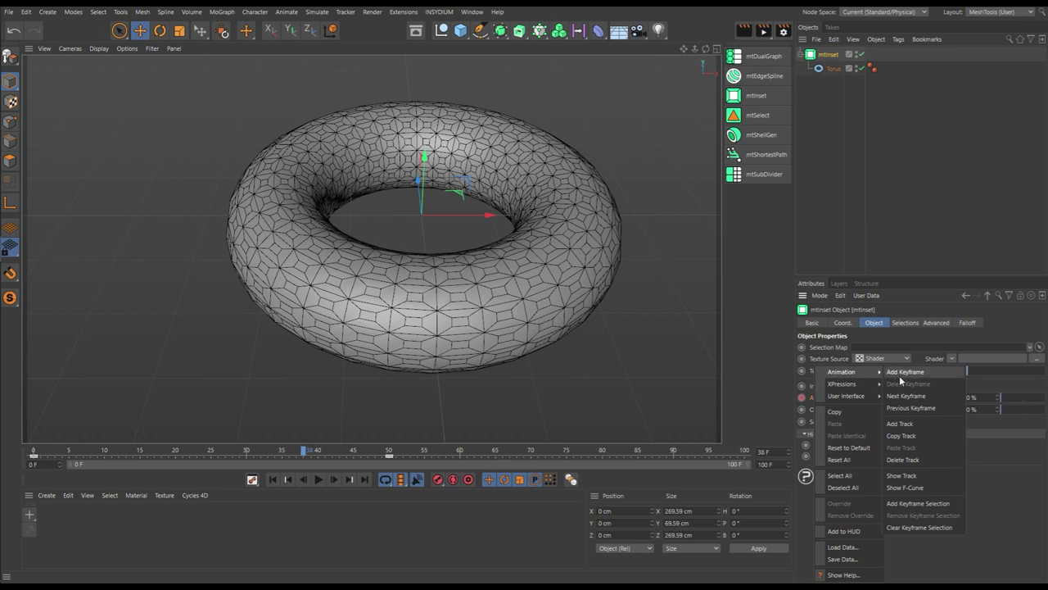
click(907, 462)
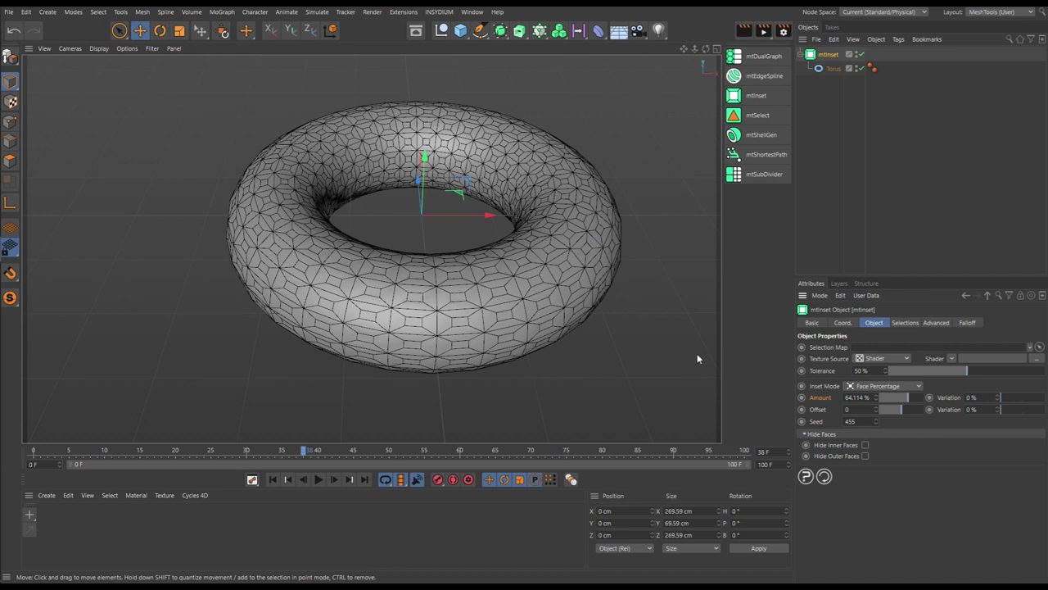
Add a Linear Field to the mtInset falloff.
click(967, 323)
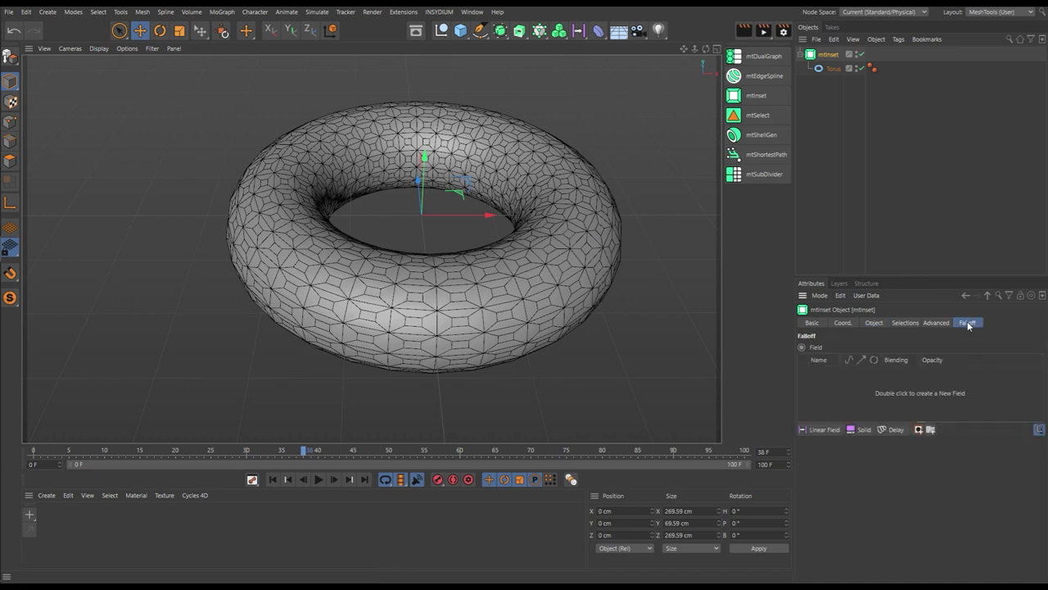
click(824, 429)
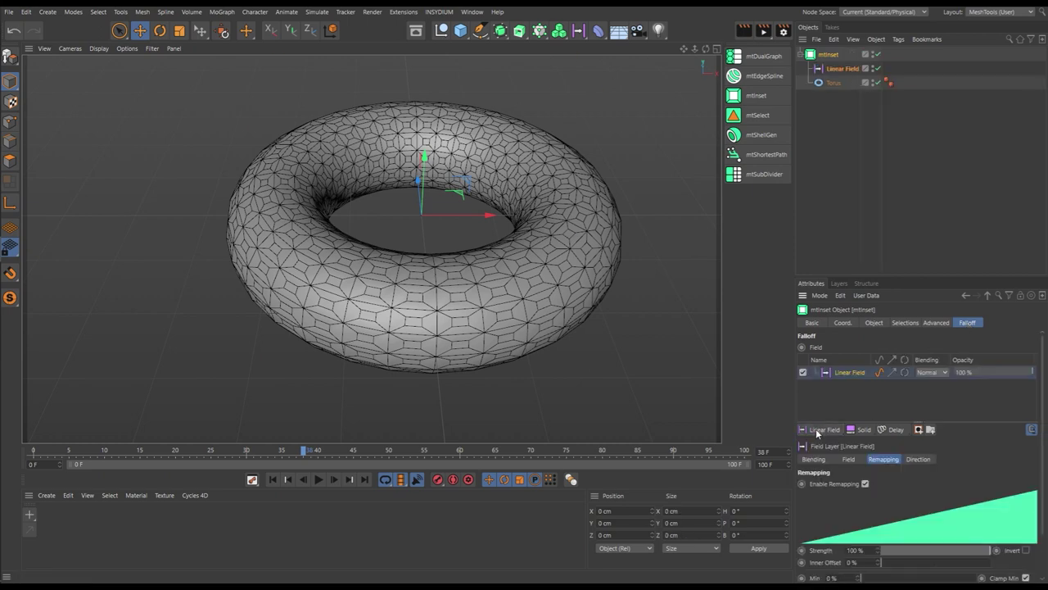
alt+drag(506, 334, 701, 261)
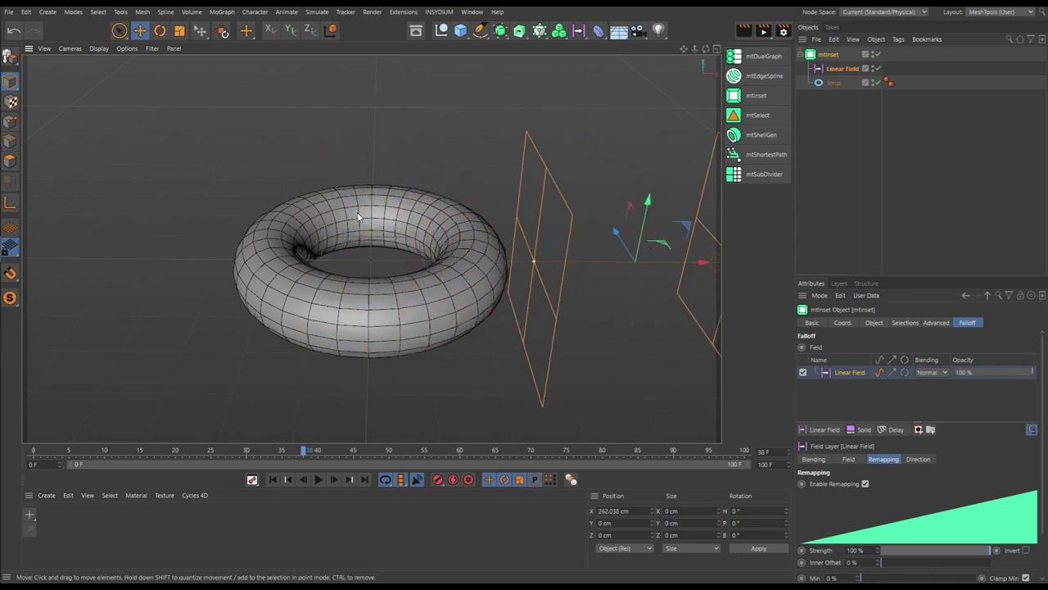
click(875, 323)
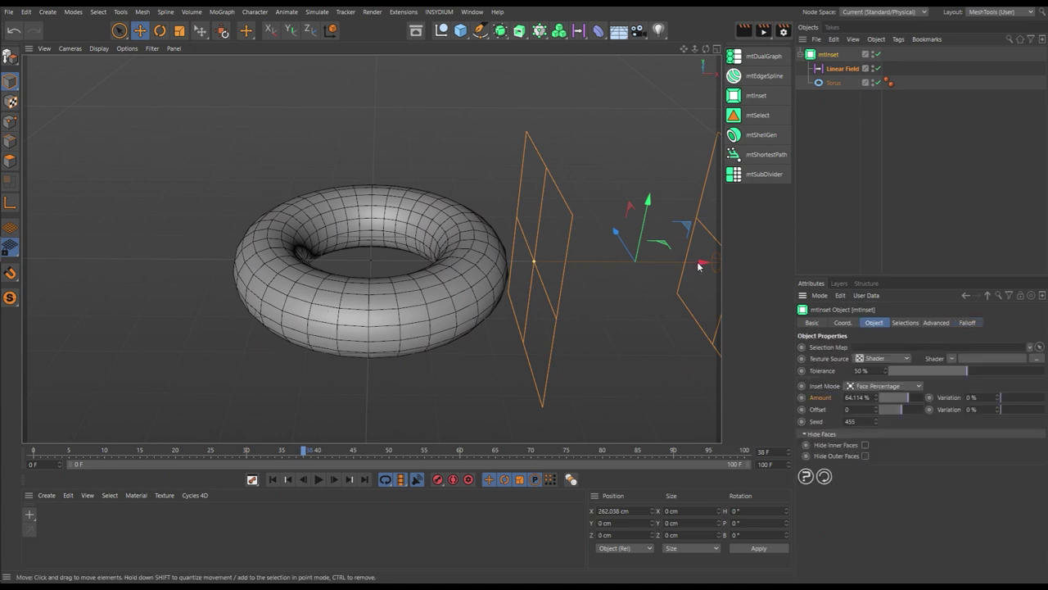
Move the Linear Field to X 106.163 cm over the torus and shorten it to 61.85 cm.
drag(699, 266, 156, 303)
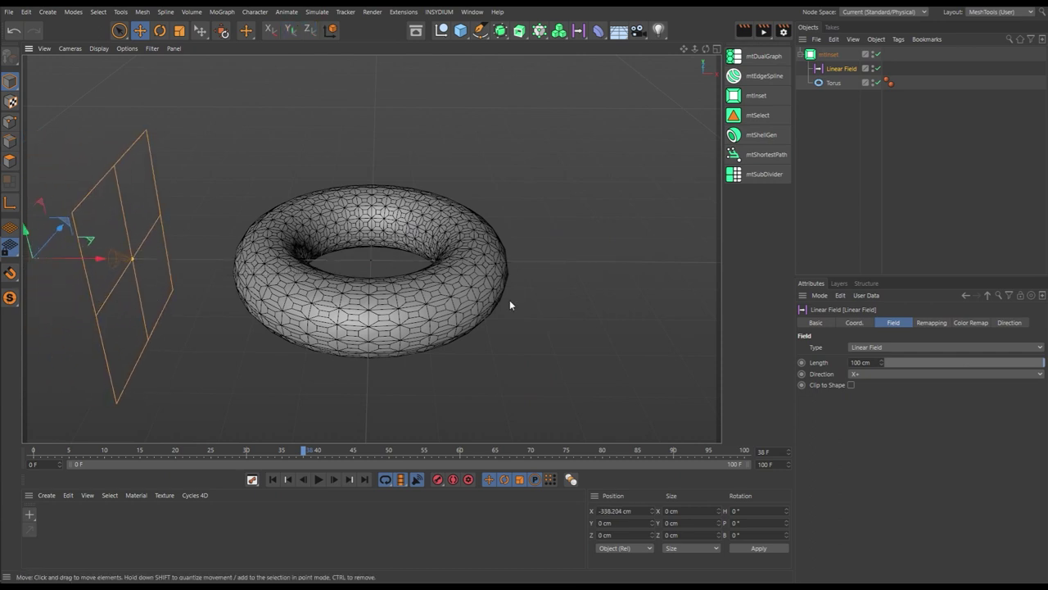
click(830, 55)
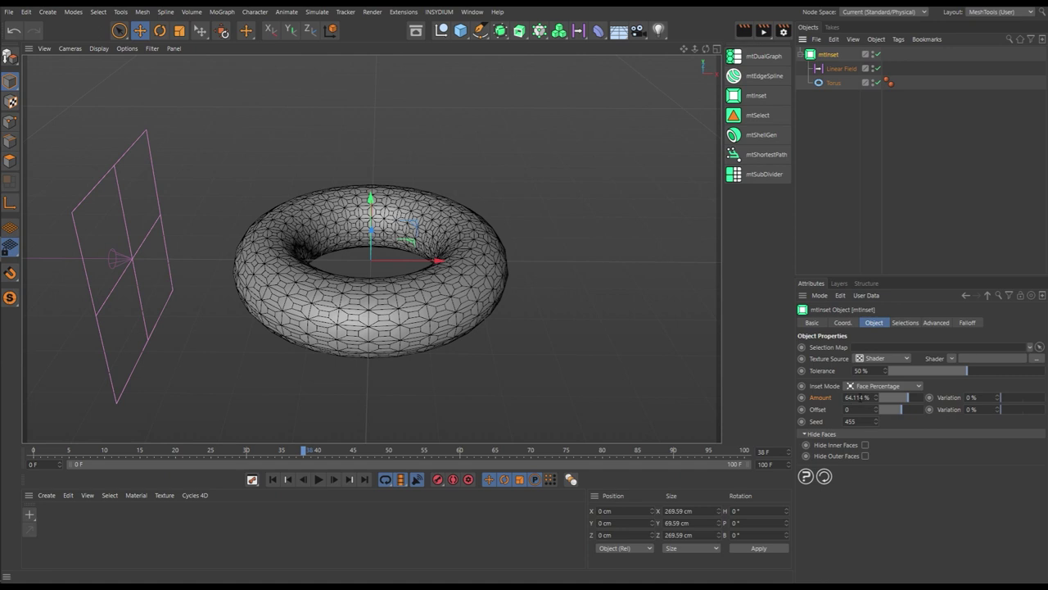
click(840, 69)
drag(99, 261, 546, 341)
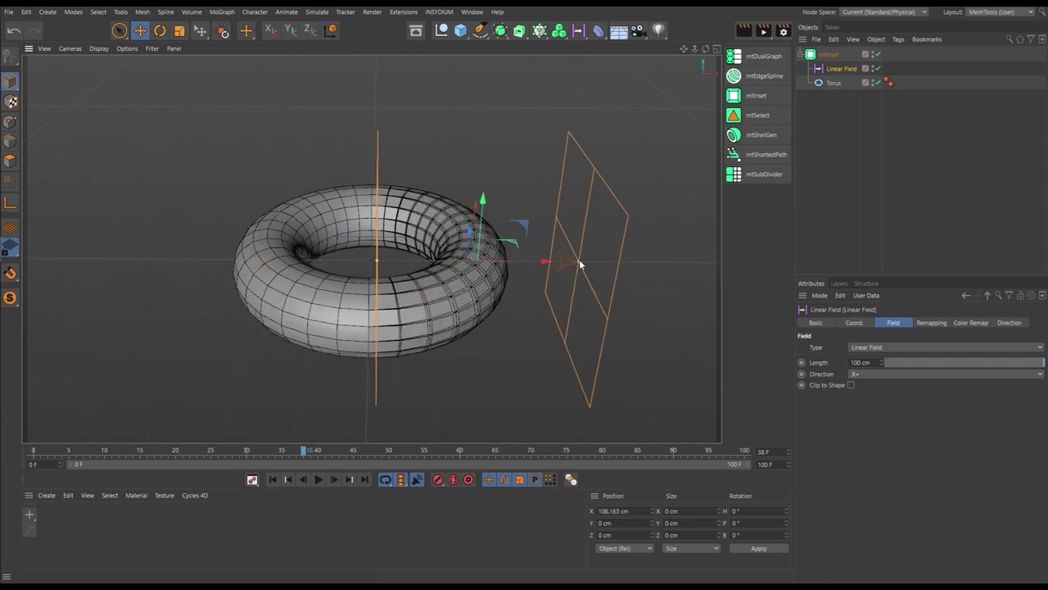
drag(580, 262, 440, 275)
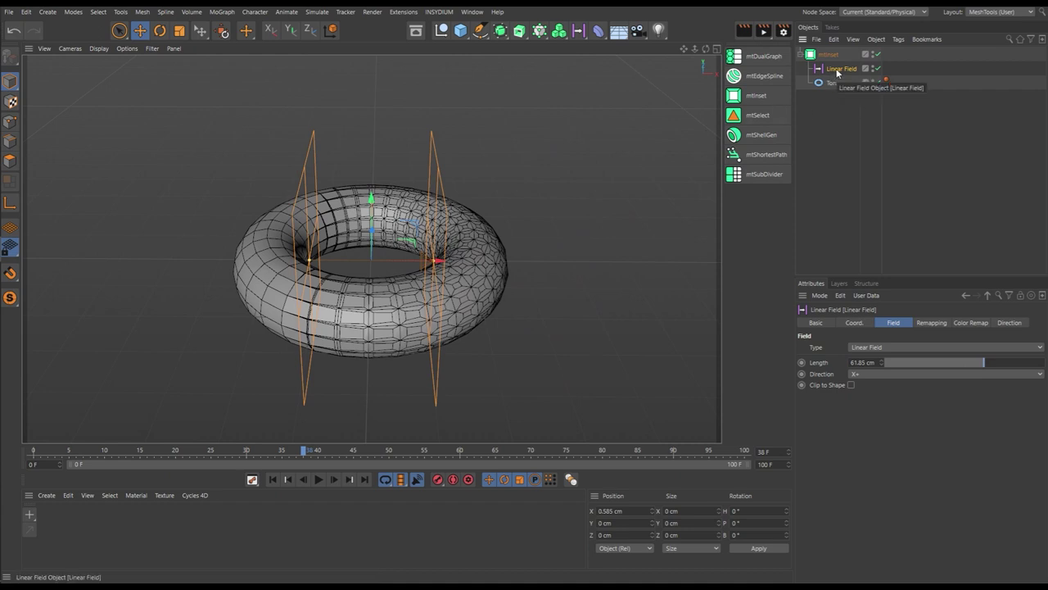
Add a Vibrate tag to the Linear Field with rotation enabled at 360° amplitude.
click(902, 40)
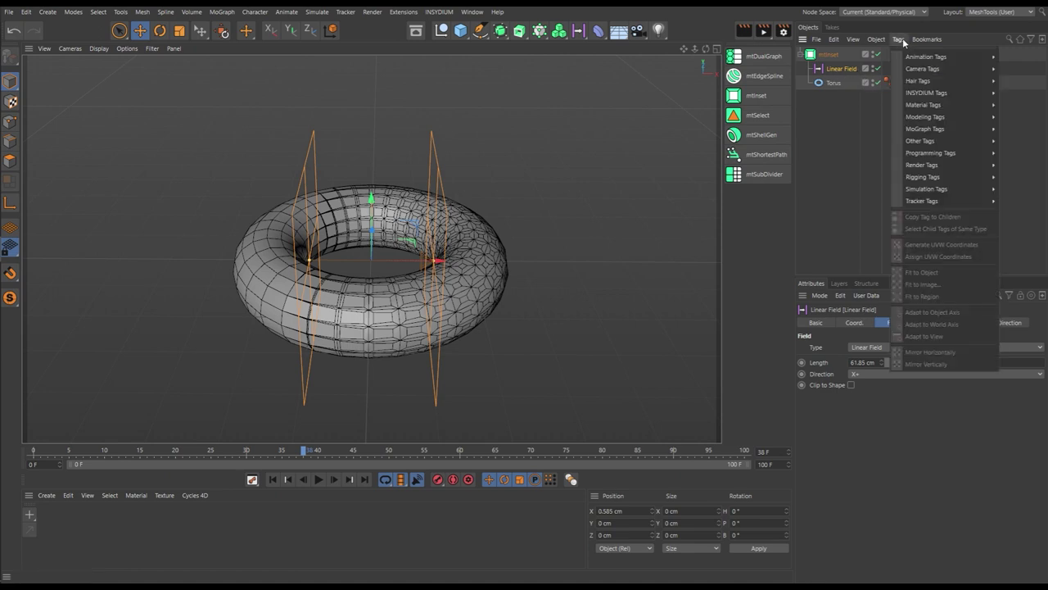
mouse_move(922, 57)
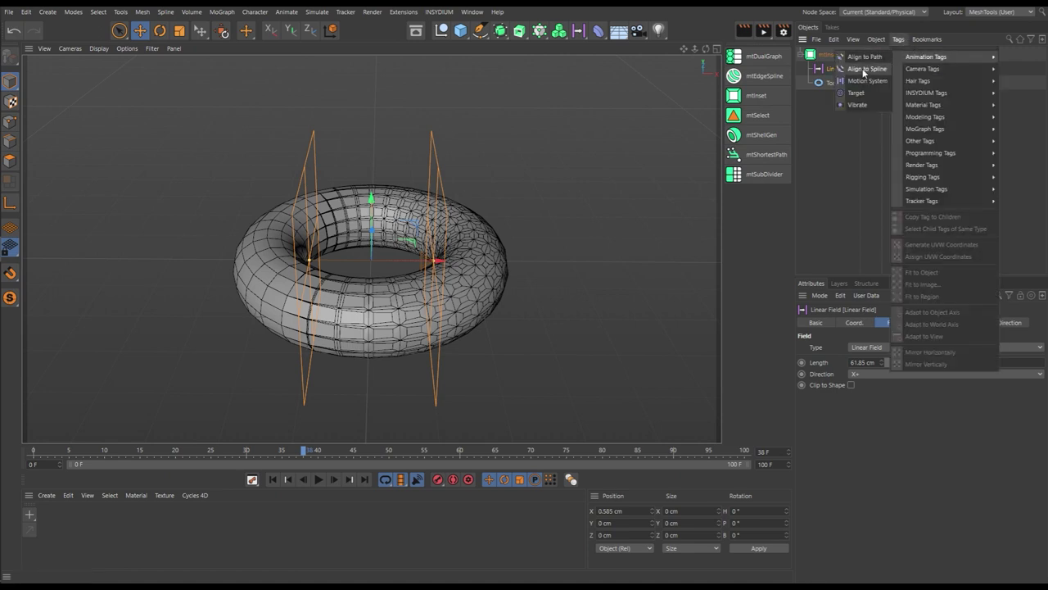
click(855, 104)
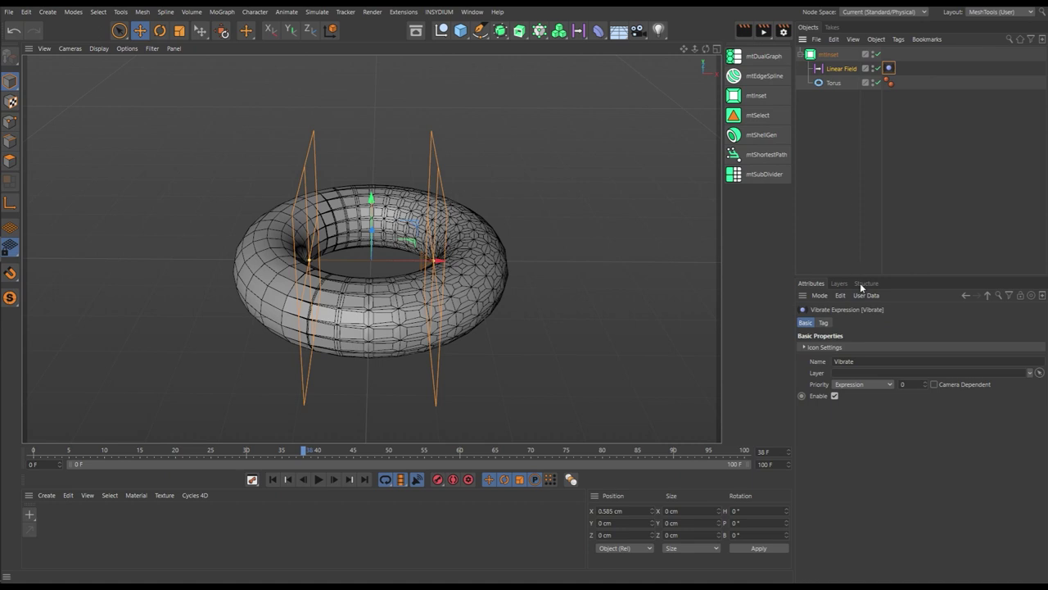
click(823, 323)
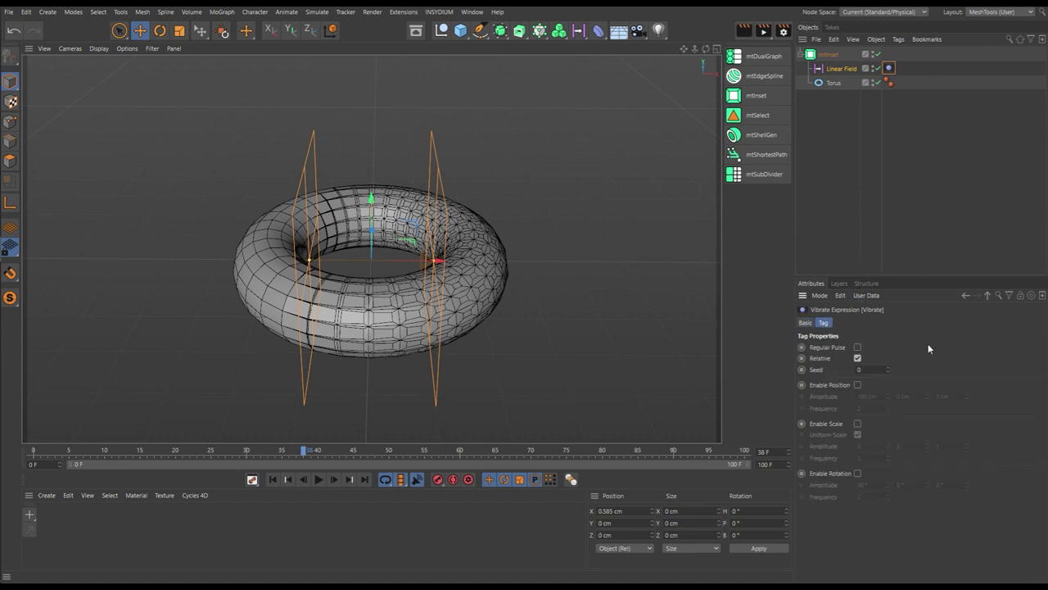
click(857, 474)
click(874, 485)
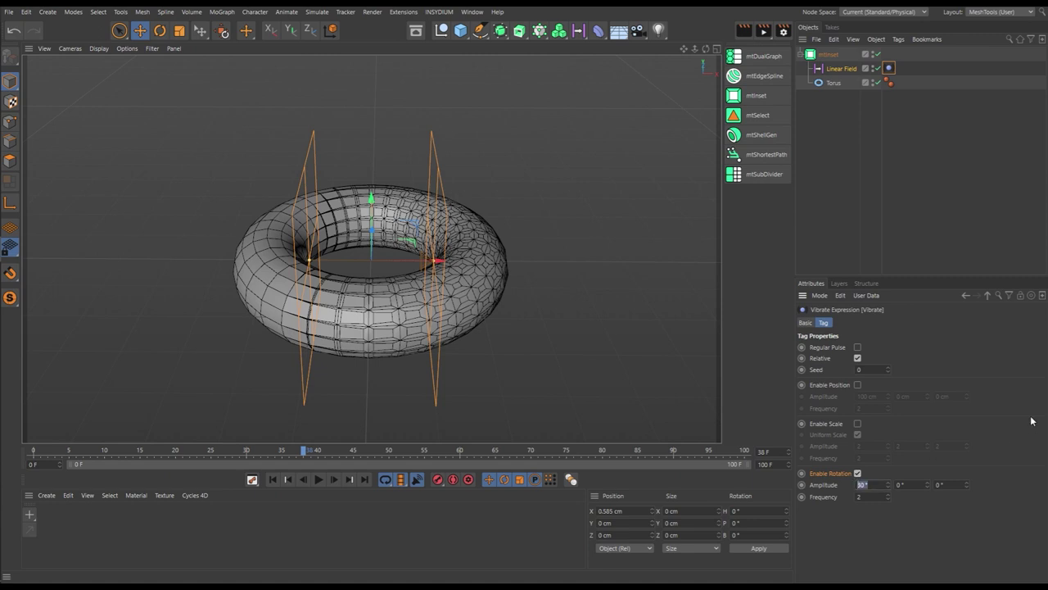
text(360)
key(Tab)
Preview the spinning-field playback and extend the scene length to 500 frames.
click(273, 479)
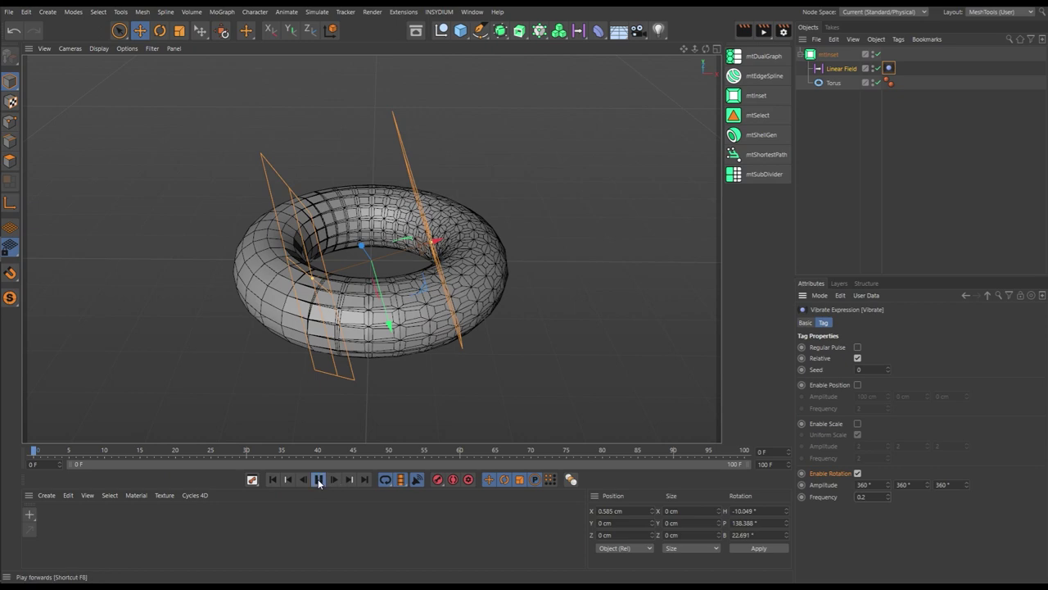
click(319, 479)
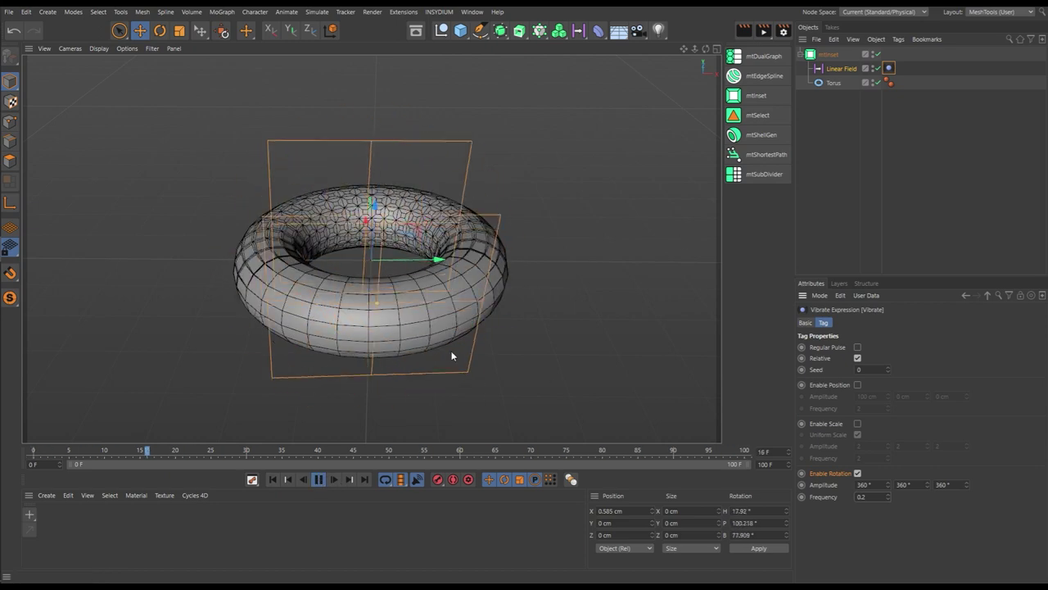
click(832, 143)
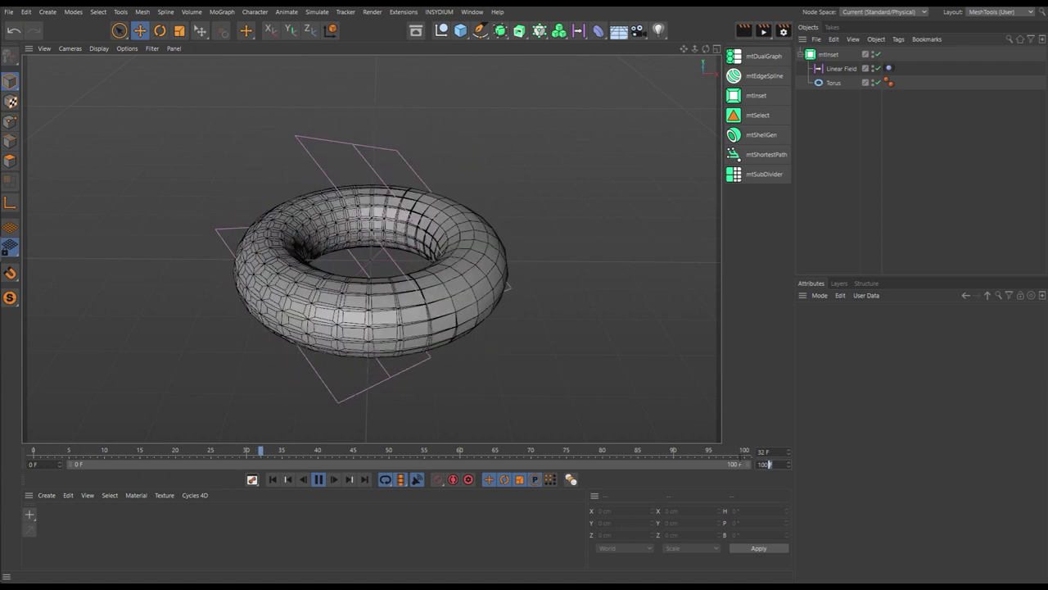
click(765, 463)
text(500)
key(Return)
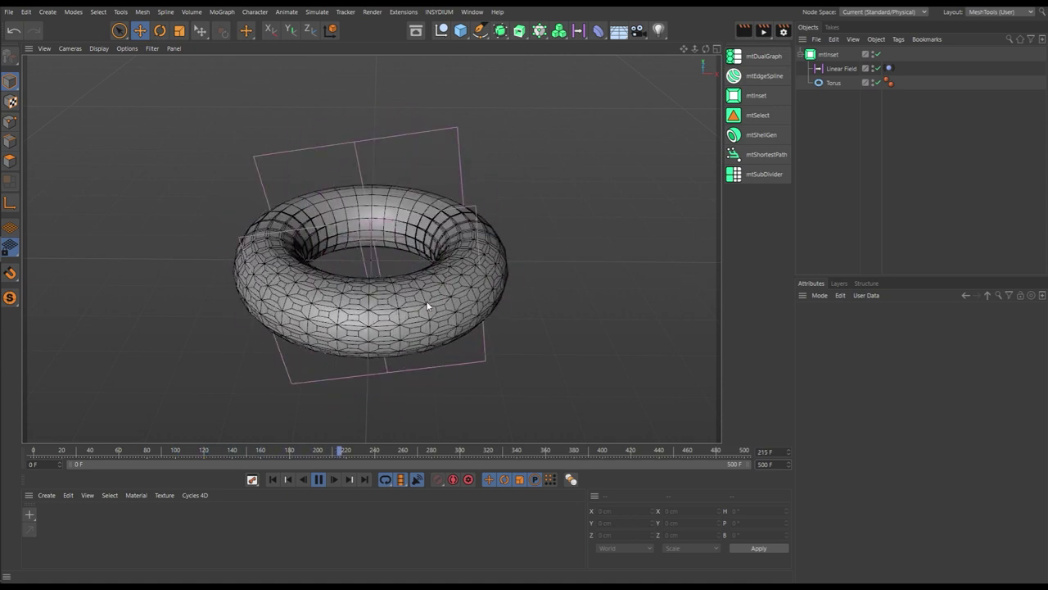
Give the mtInset an Offset of 10 with an Offset Variation of 60.
click(832, 55)
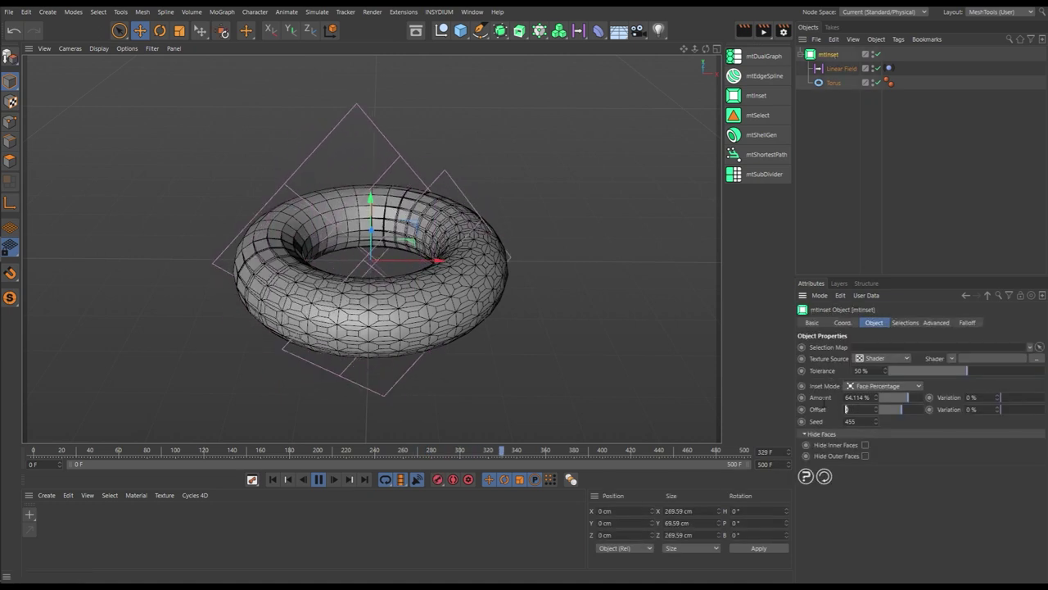
text(10)
key(Return)
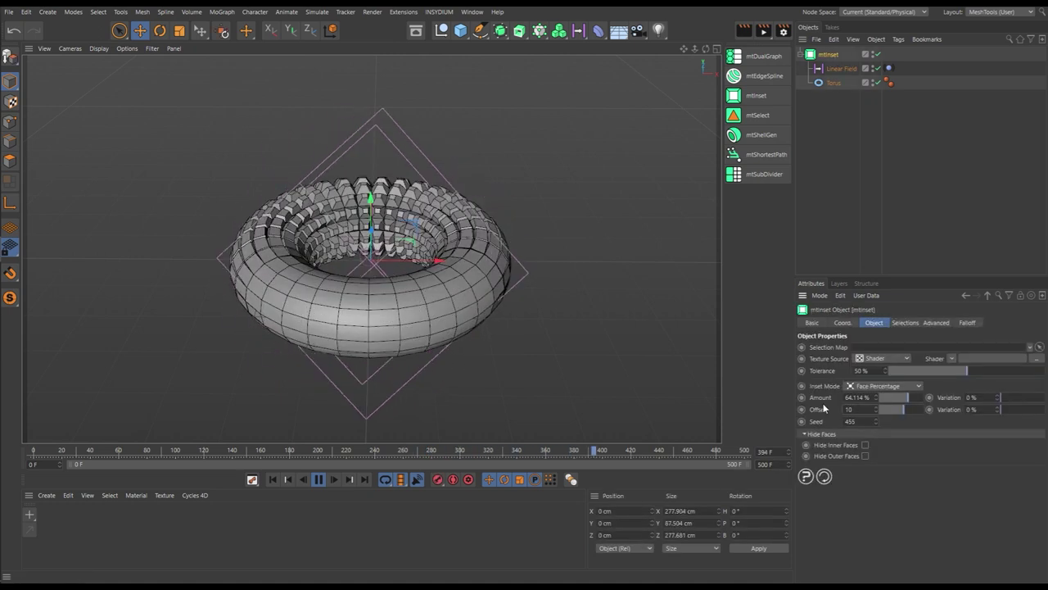
key(Tab)
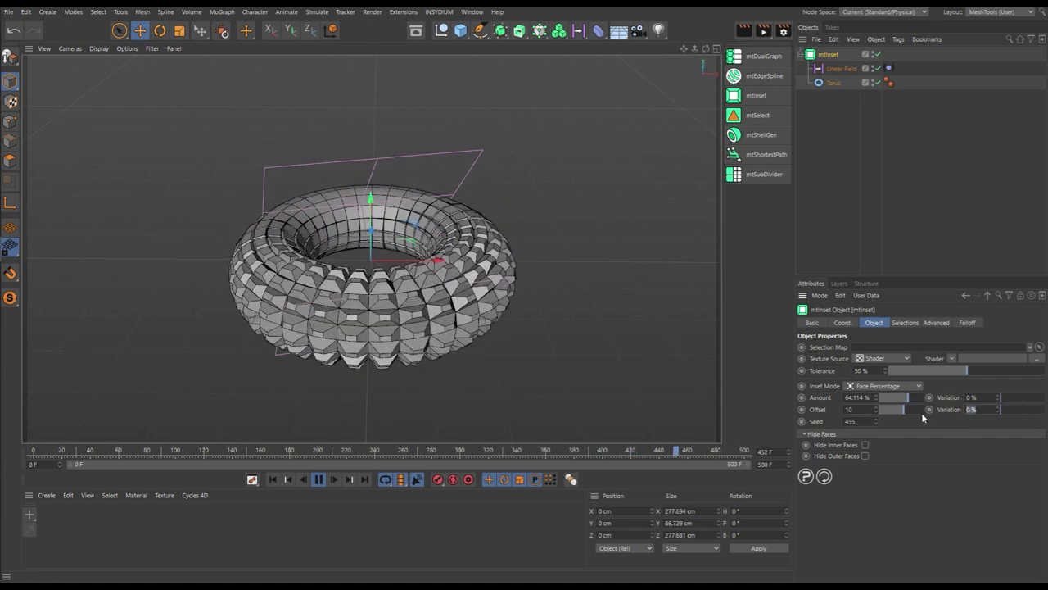
text(6)
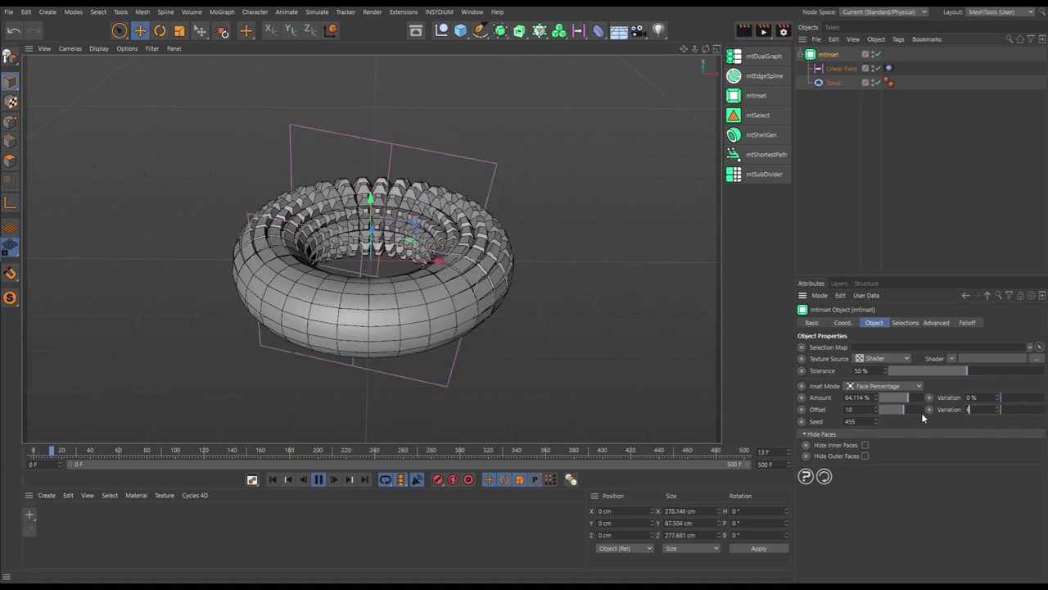
text(0)
key(Return)
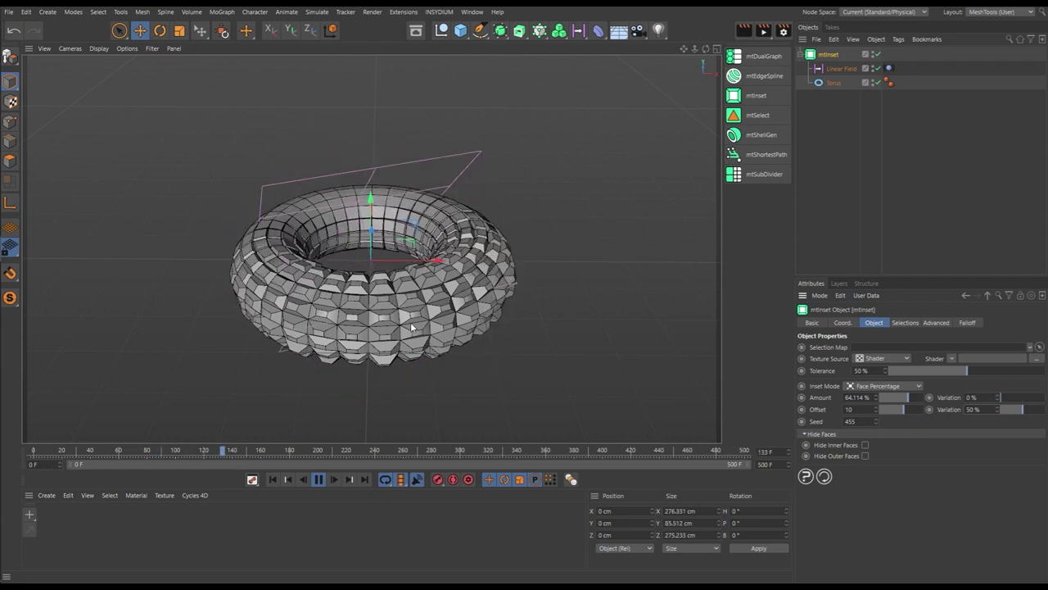
alt+drag(427, 340, 429, 318)
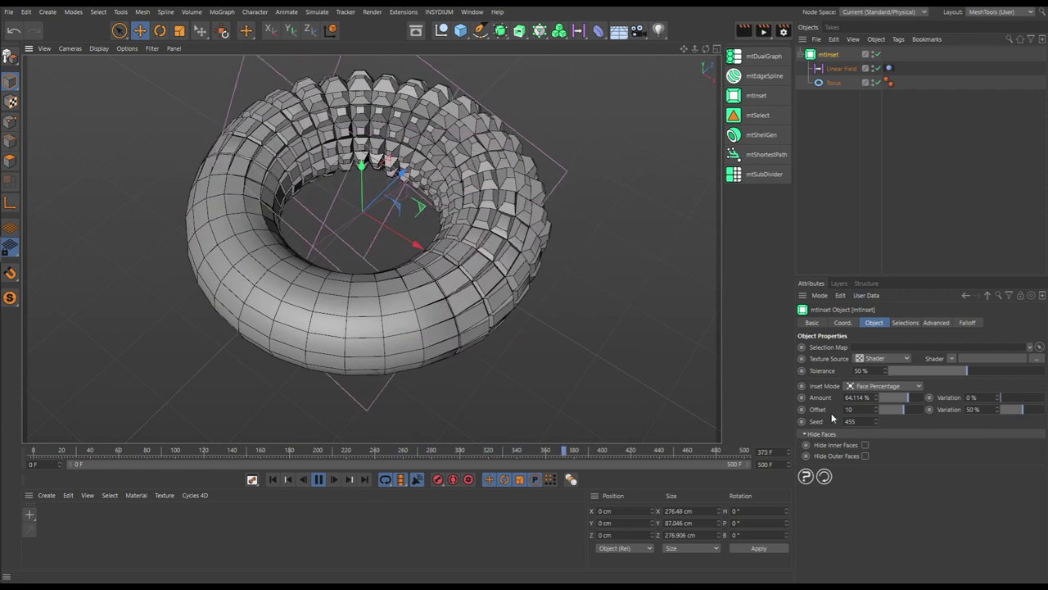
Set mtInset Amount to 30 % and replay the animation from frame 0.
click(318, 479)
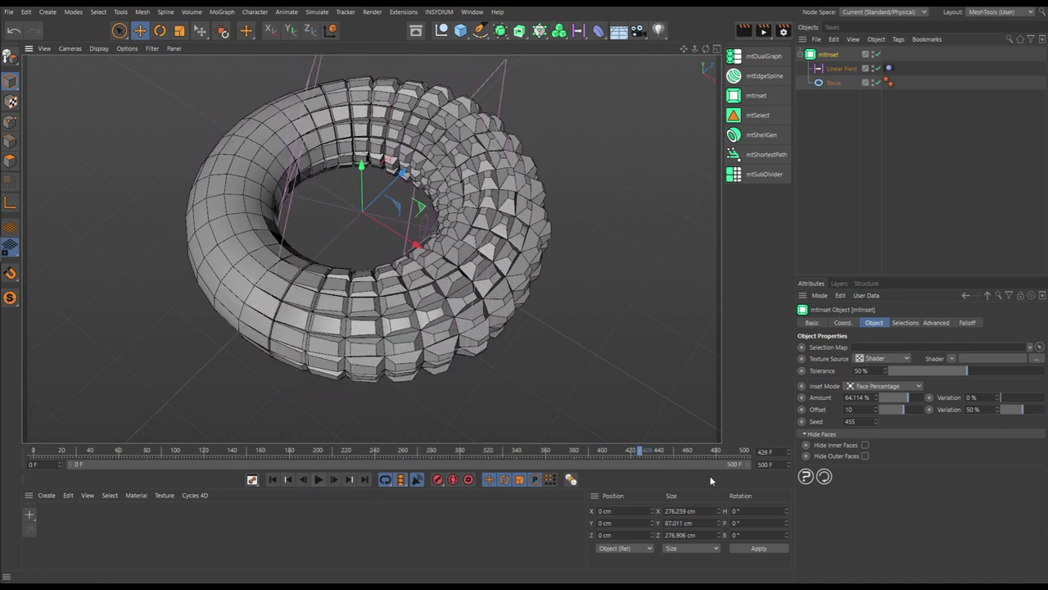
click(856, 397)
text(30)
key(Return)
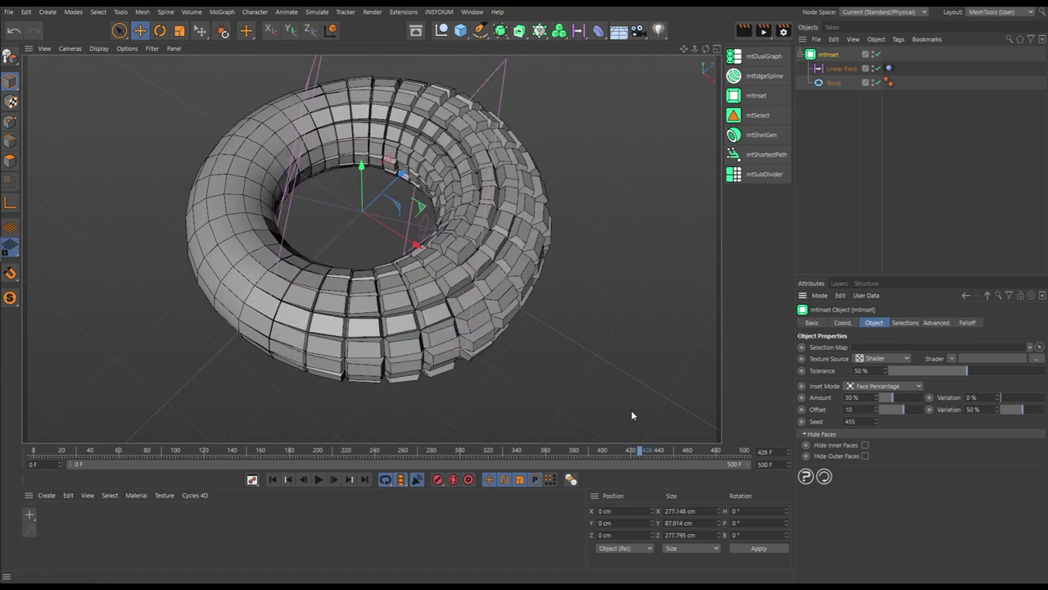
click(272, 479)
click(319, 479)
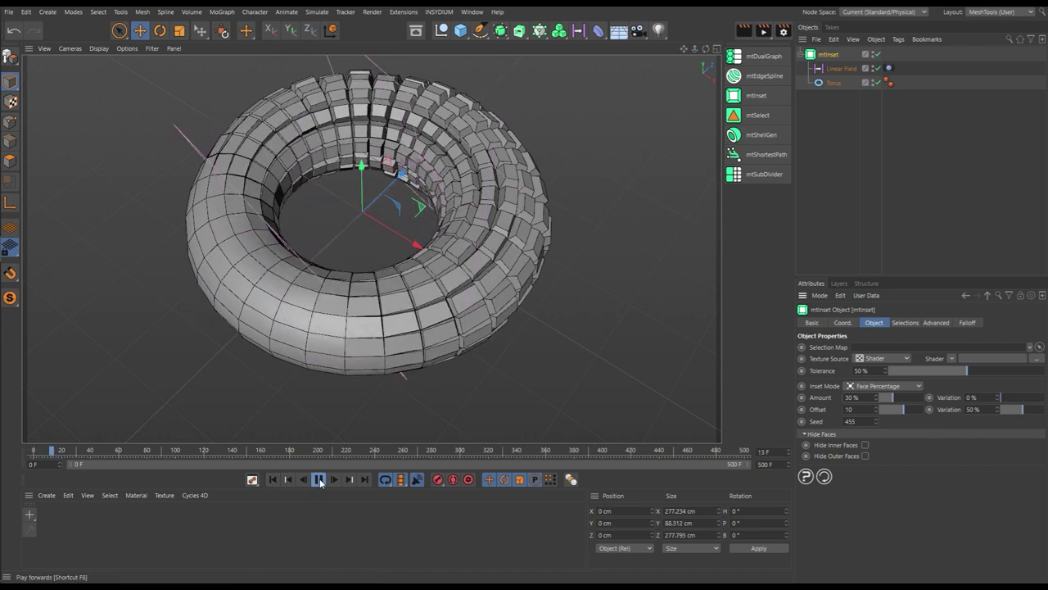
click(319, 479)
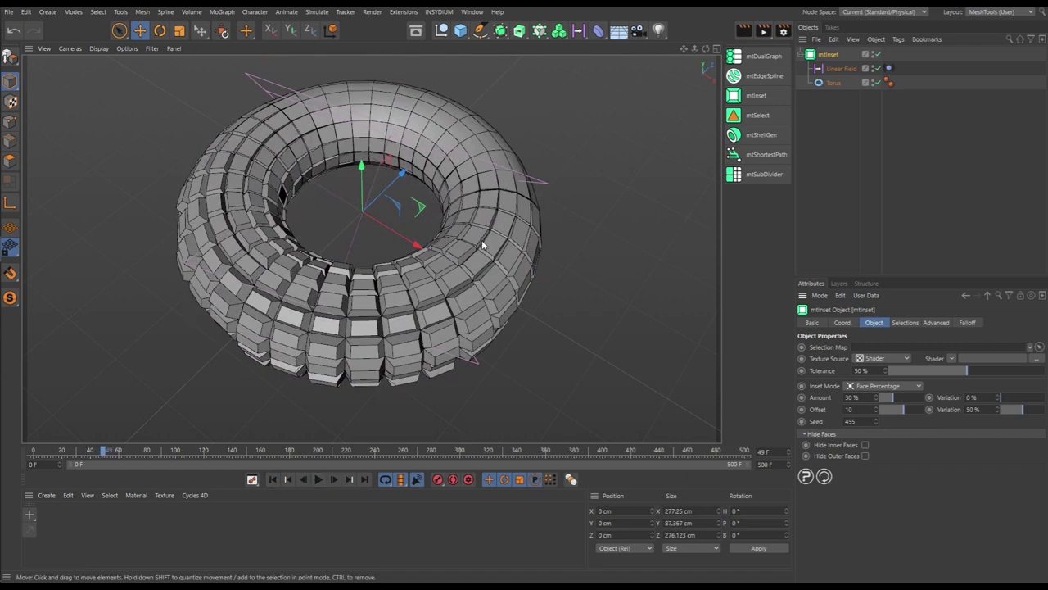
Raise the torus Ring and Pipe Segments to 50 each and preview the animation.
click(833, 85)
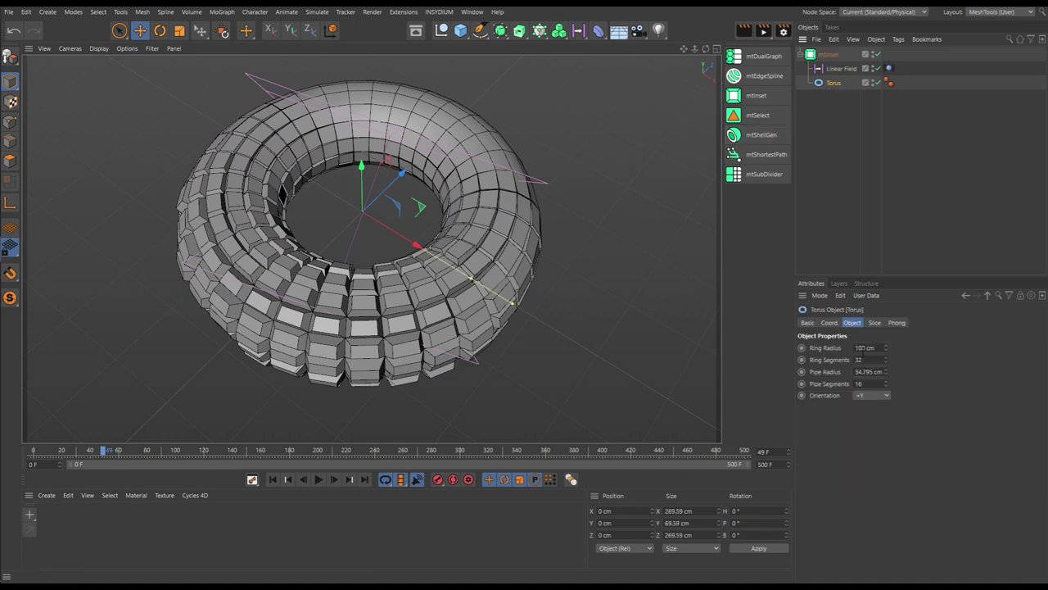
click(871, 359)
text(50)
key(Return)
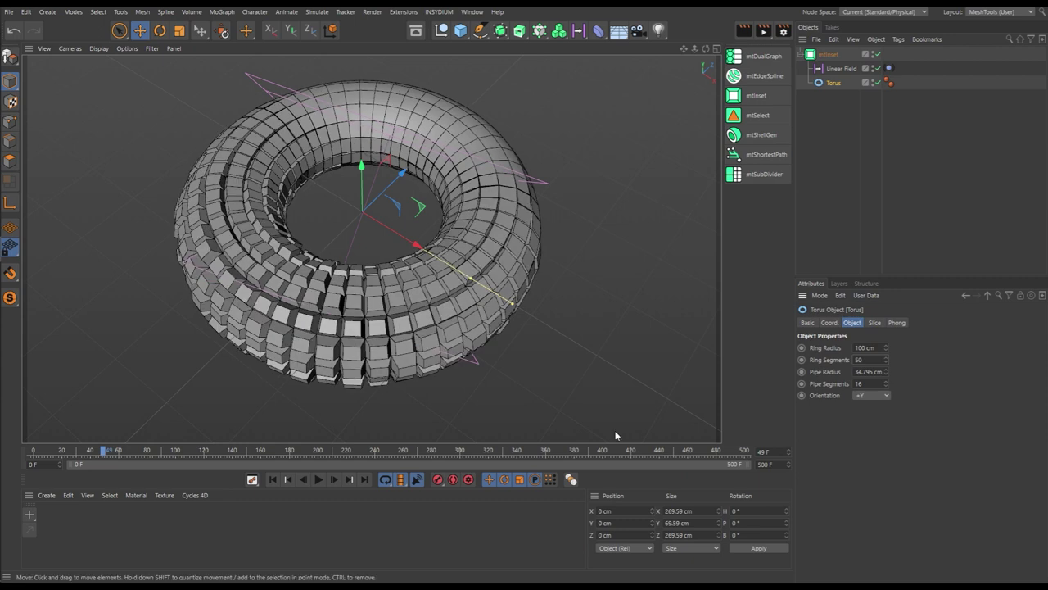
click(873, 383)
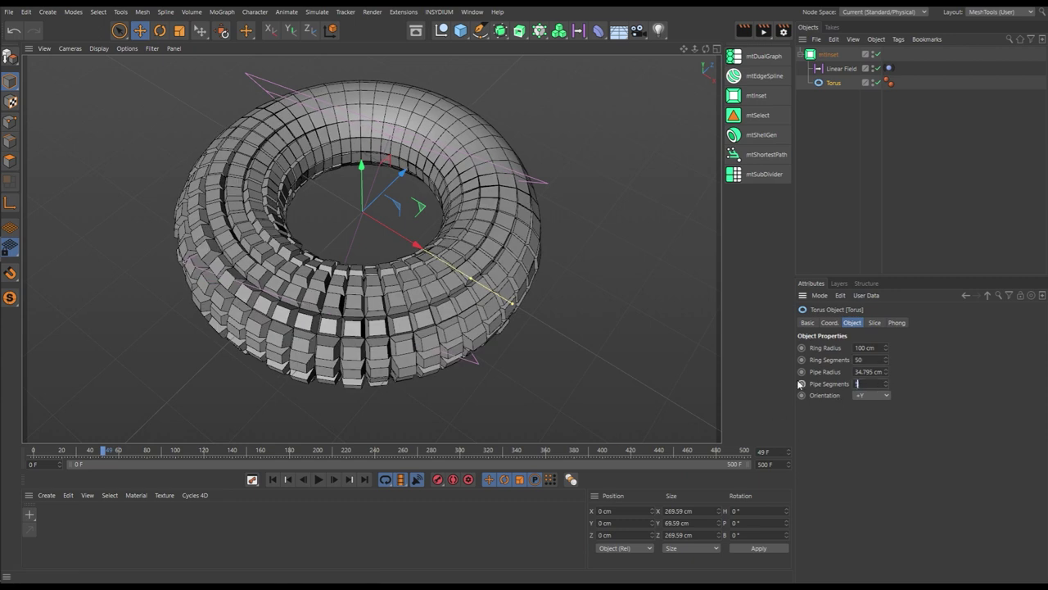
text(50)
key(Return)
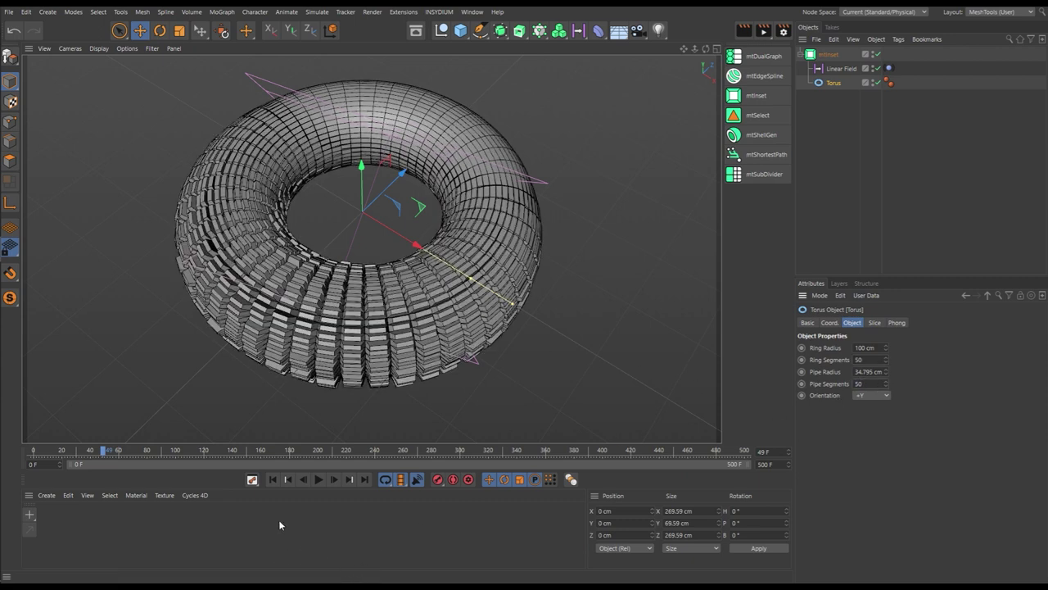
click(273, 479)
click(318, 479)
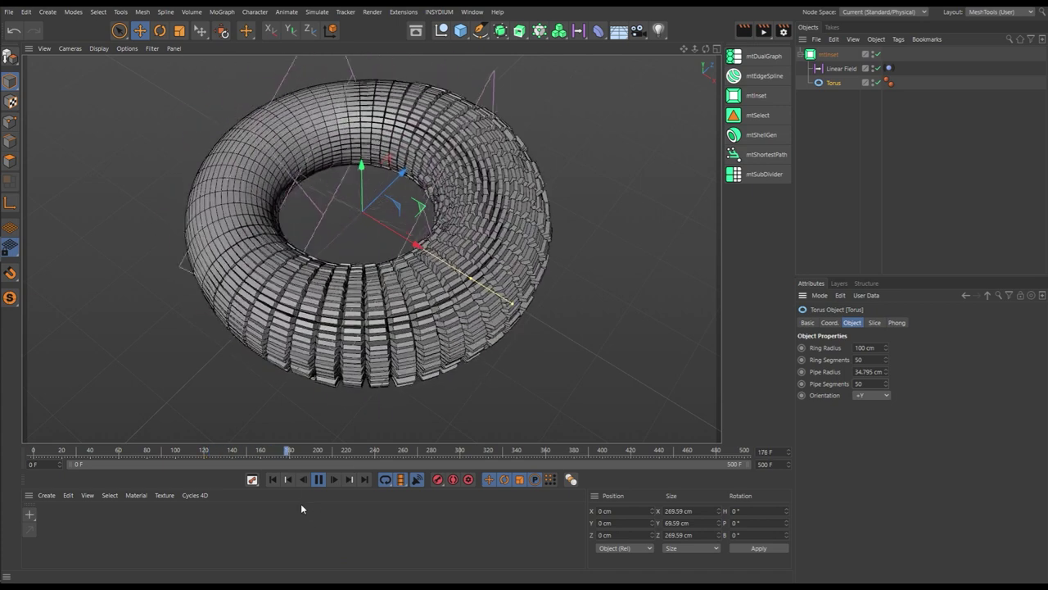
key(F8)
Reset Ring and Pipe Segments to their defaults of 32 and 16, then replay.
right_click(839, 363)
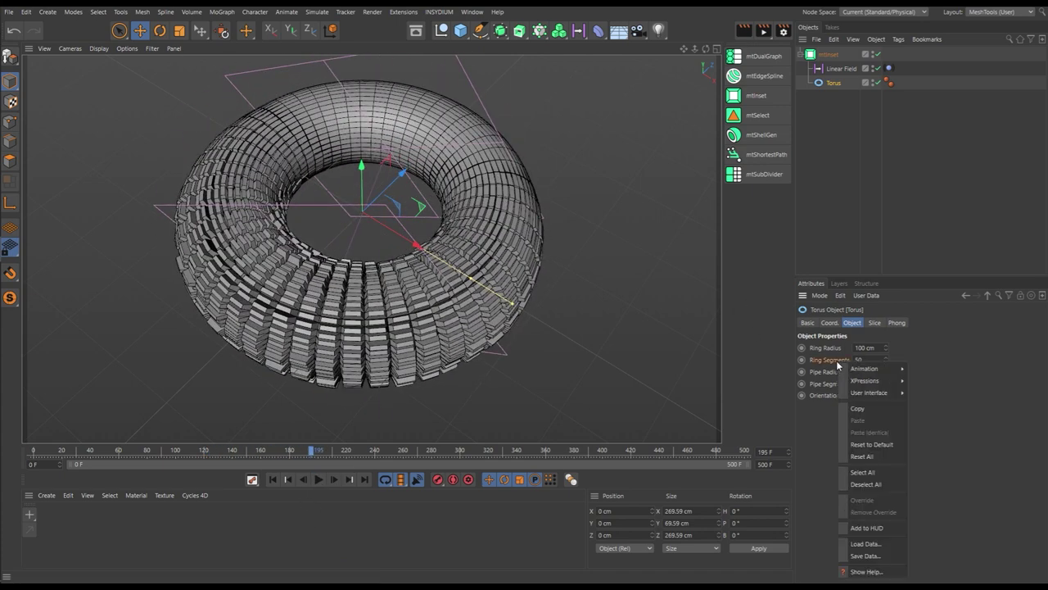
click(858, 445)
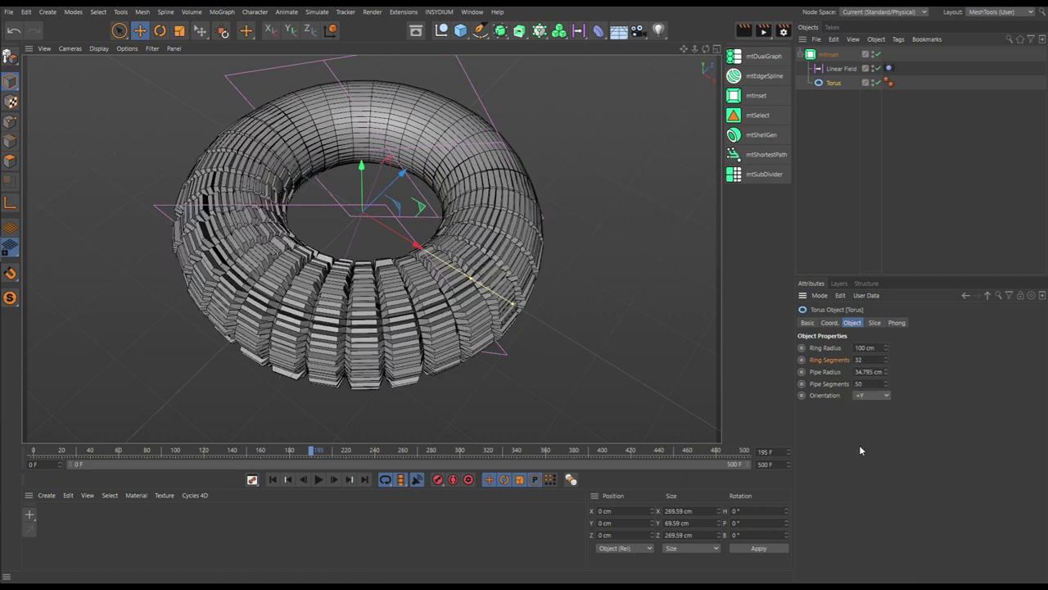
right_click(827, 386)
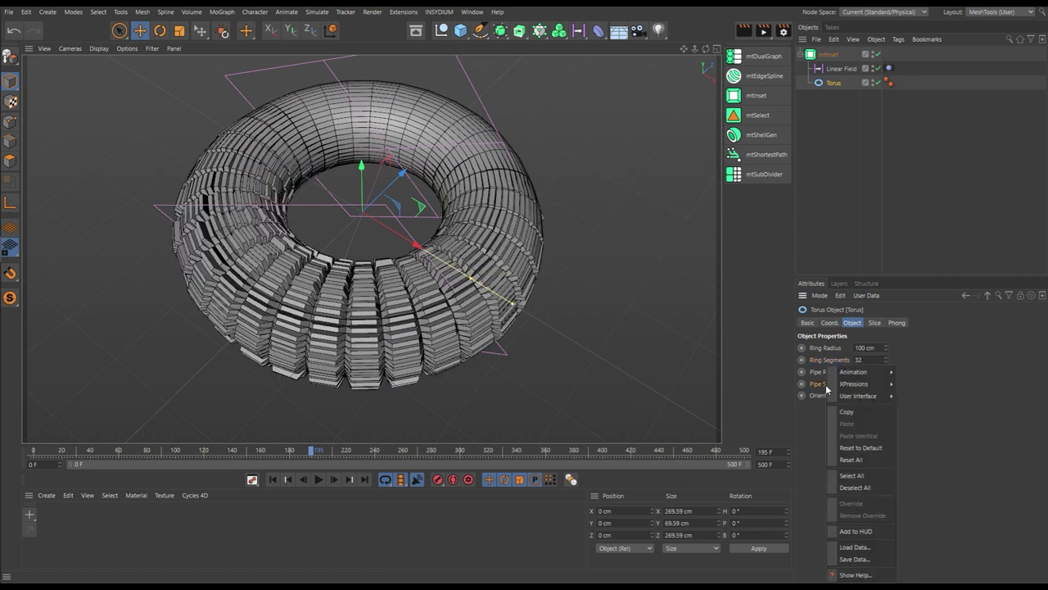
click(873, 448)
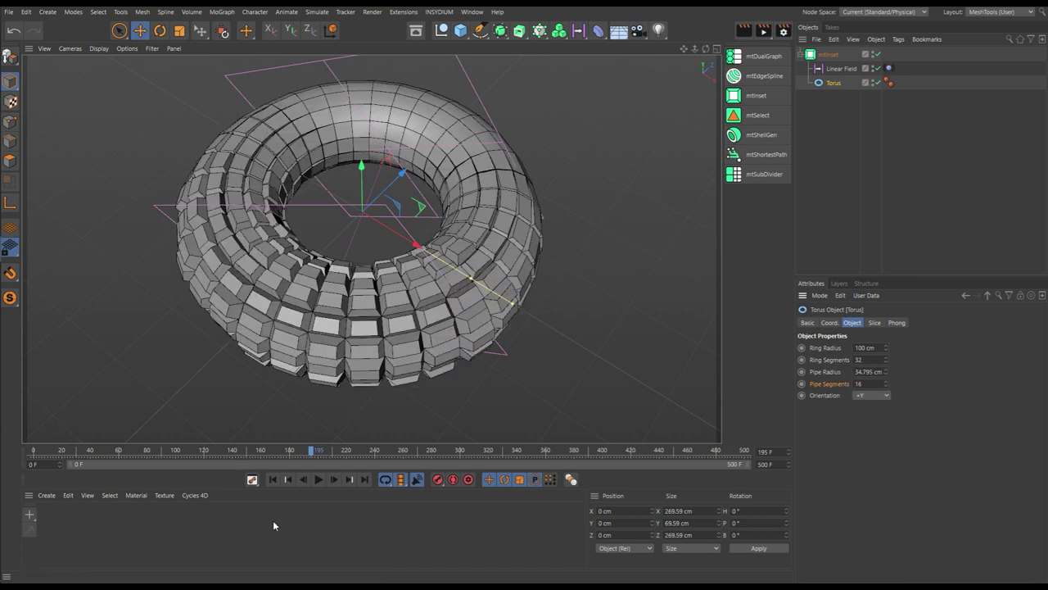
click(273, 479)
click(317, 480)
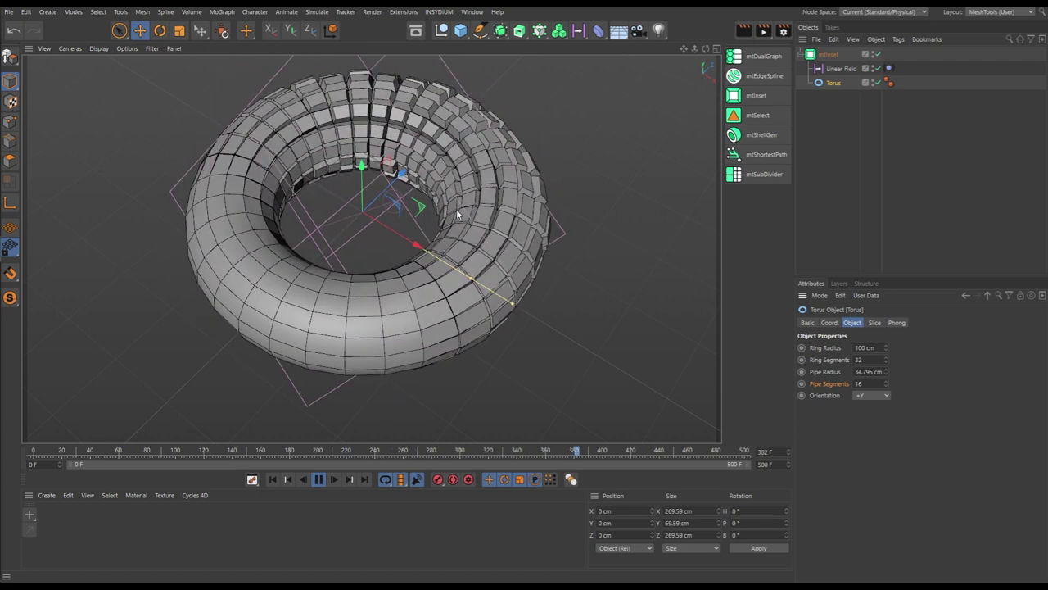
Stop and rewind playback, then drag Linear Field out of mtInset to the top level.
click(318, 479)
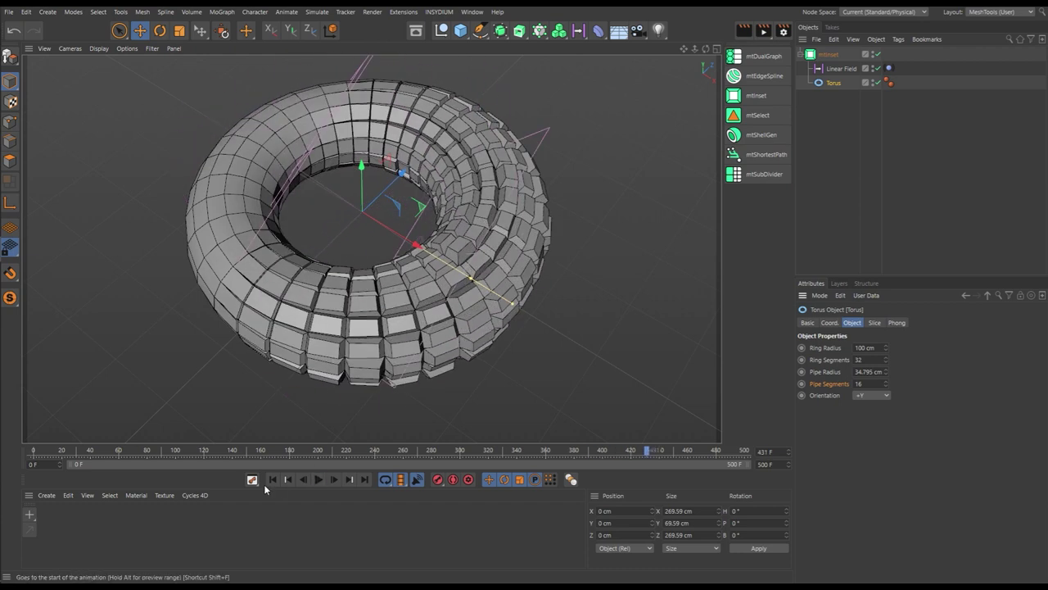
click(272, 479)
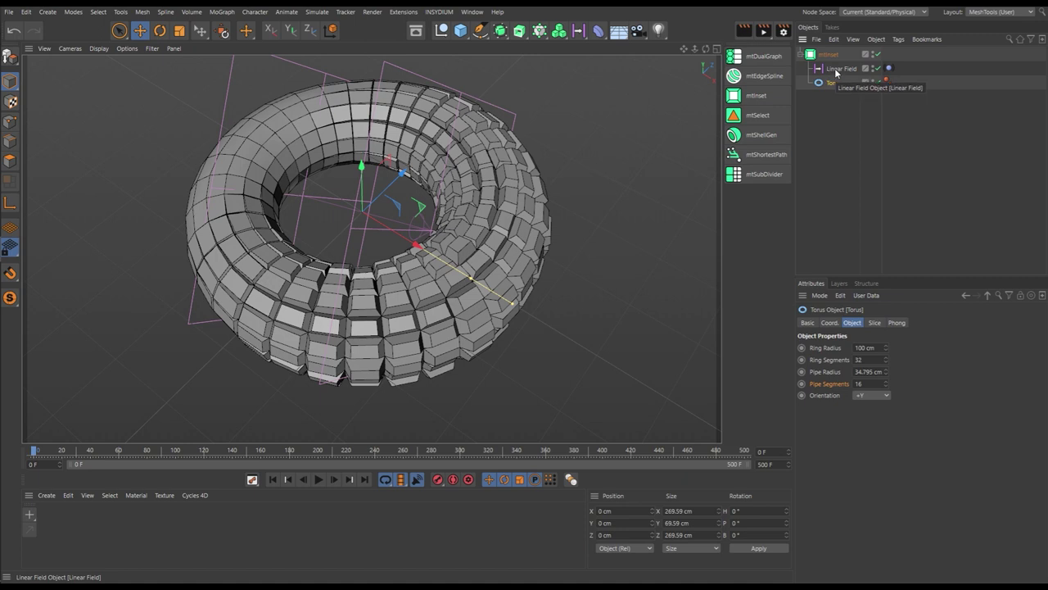
drag(836, 72, 835, 54)
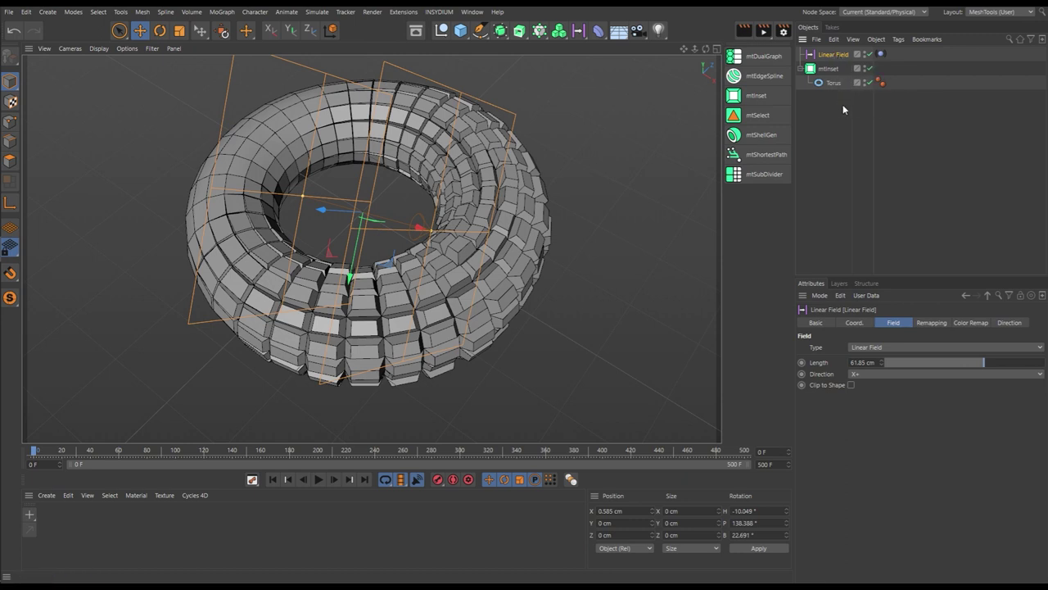
Disable mtInset and wrap the Torus in a new mtDualGraph object.
click(868, 68)
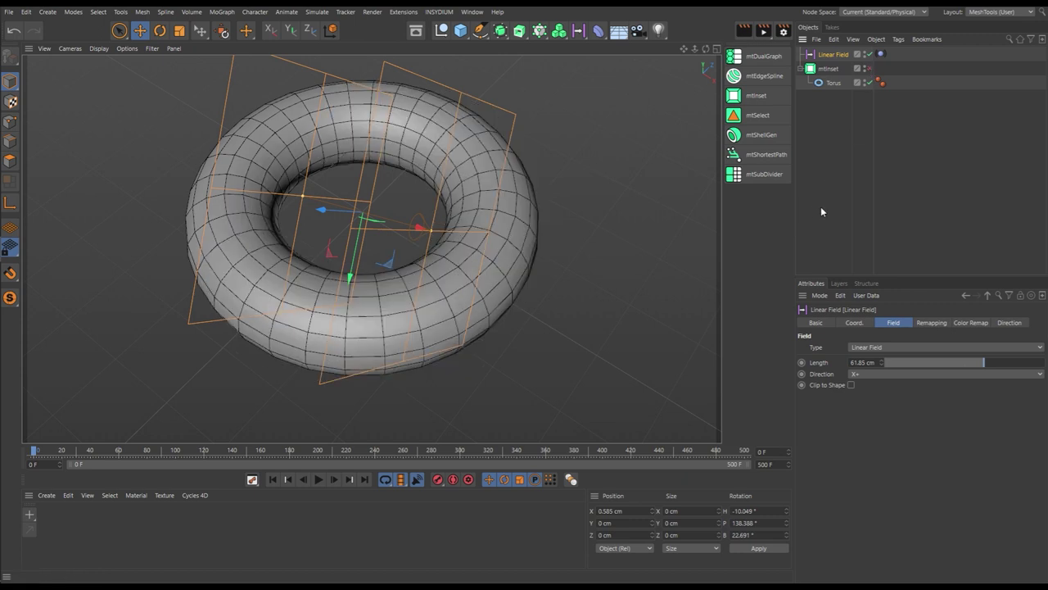
click(833, 84)
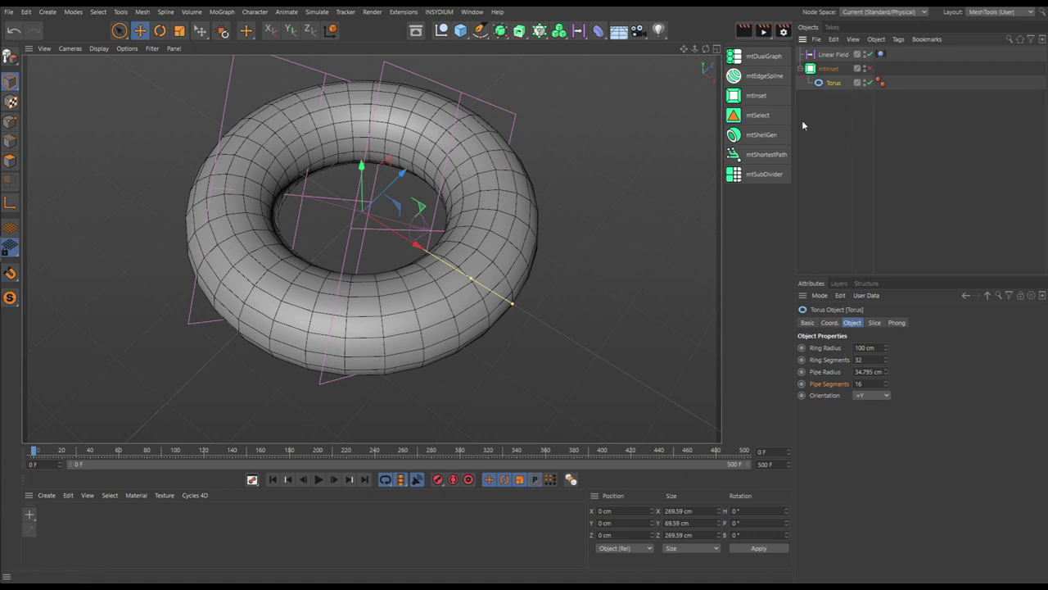
click(763, 58)
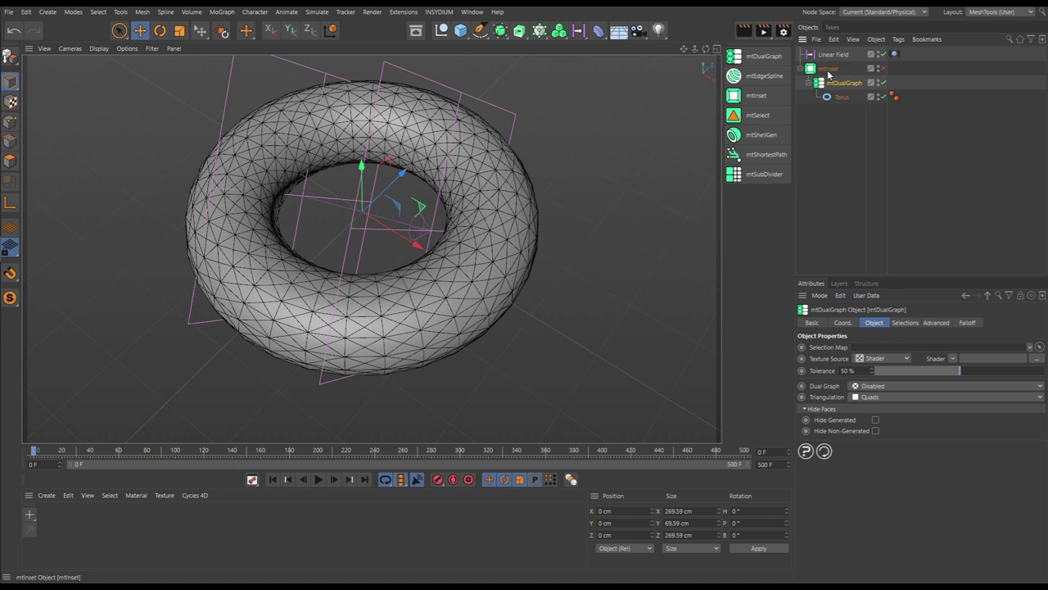
Re-enable mtInset and orbit the view around the inset faces of the triangulated torus.
click(882, 68)
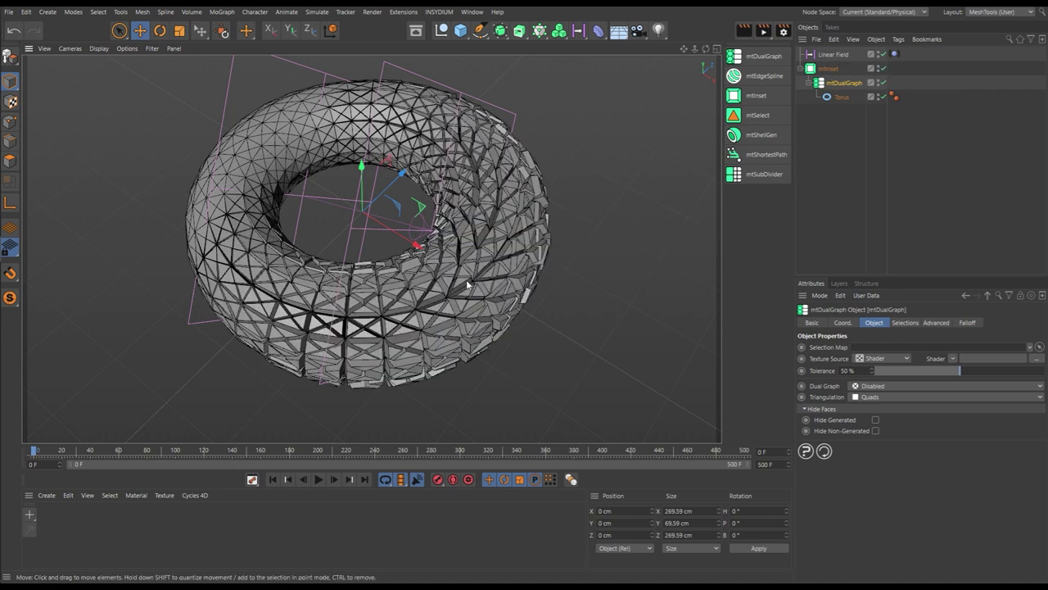
scroll(466, 279, up, 10)
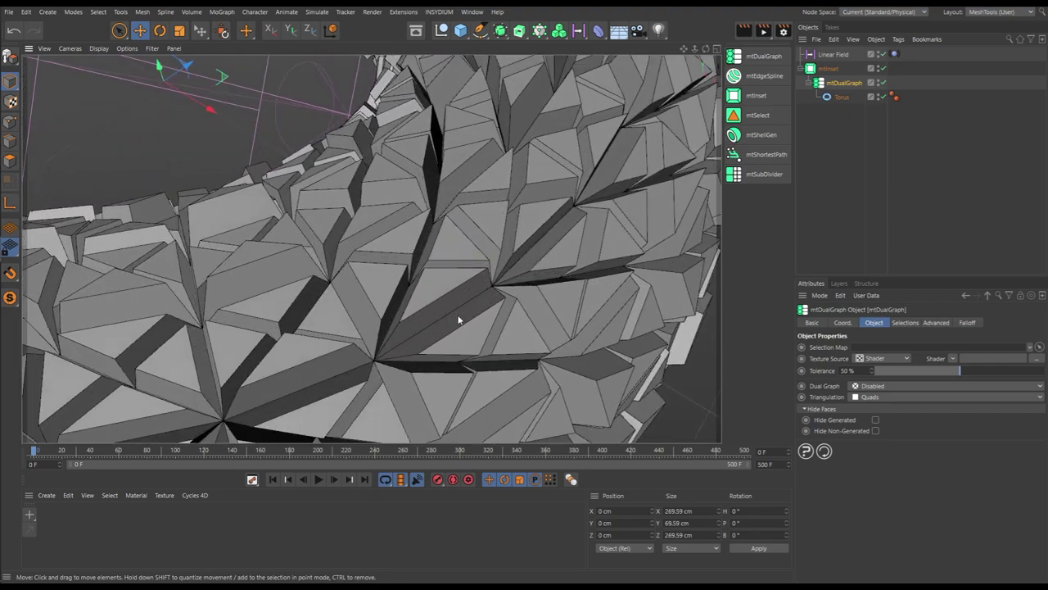
alt+drag(459, 319, 355, 327)
scroll(384, 322, down, 10)
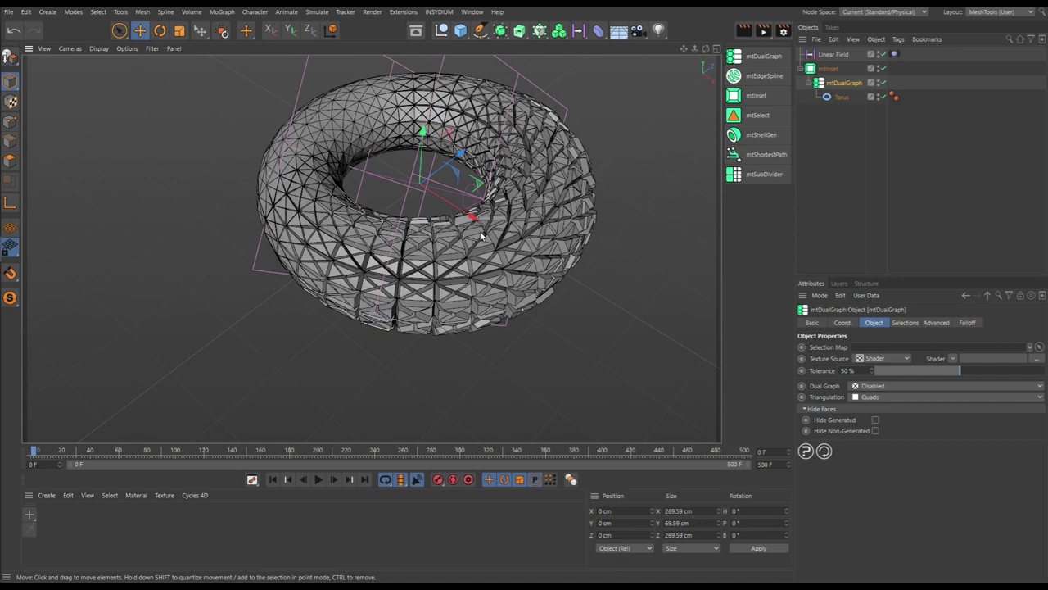
alt+middle_drag(411, 278, 395, 320)
Preview and rewind the animation, then disable mtInset and list the Dual Graph modes.
click(320, 480)
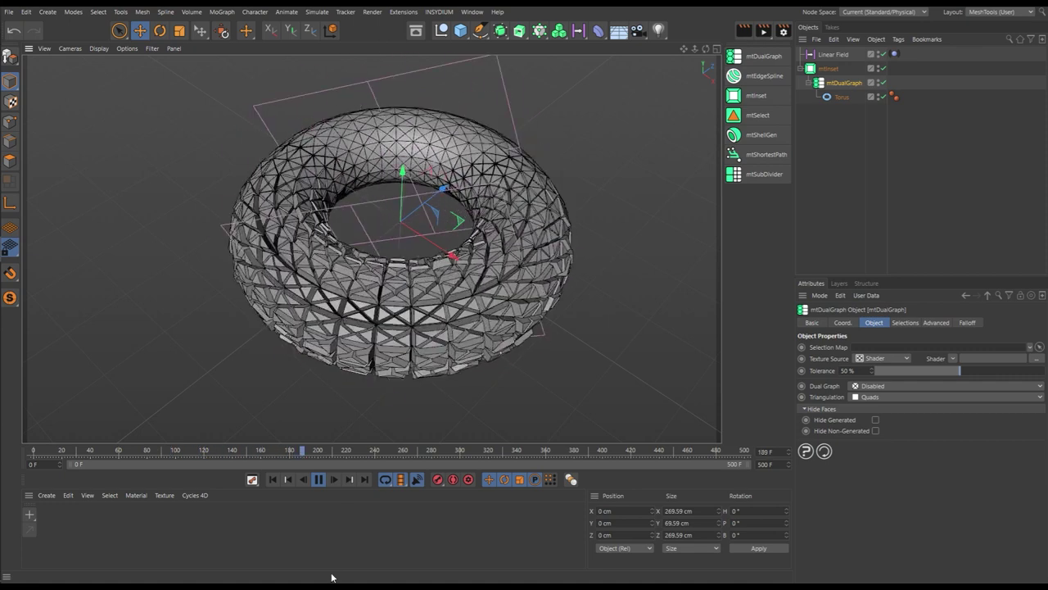
click(319, 480)
click(275, 480)
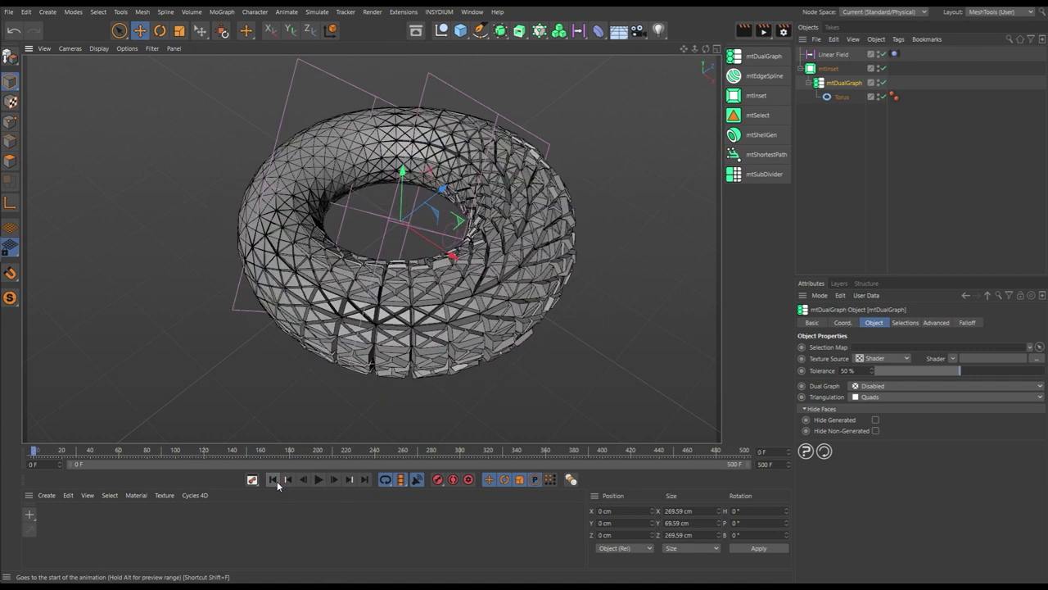
click(883, 69)
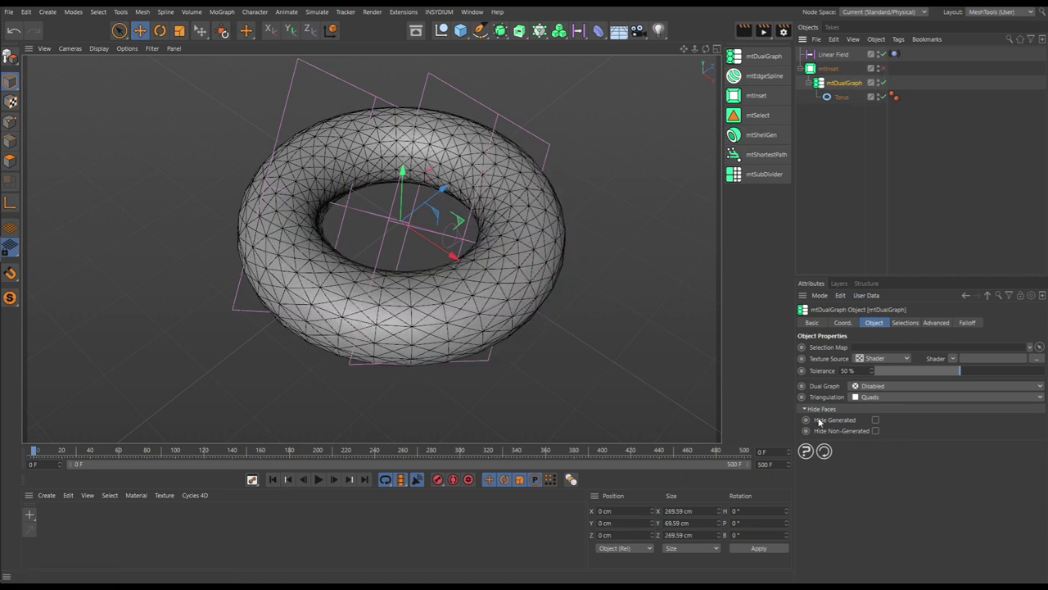
click(870, 387)
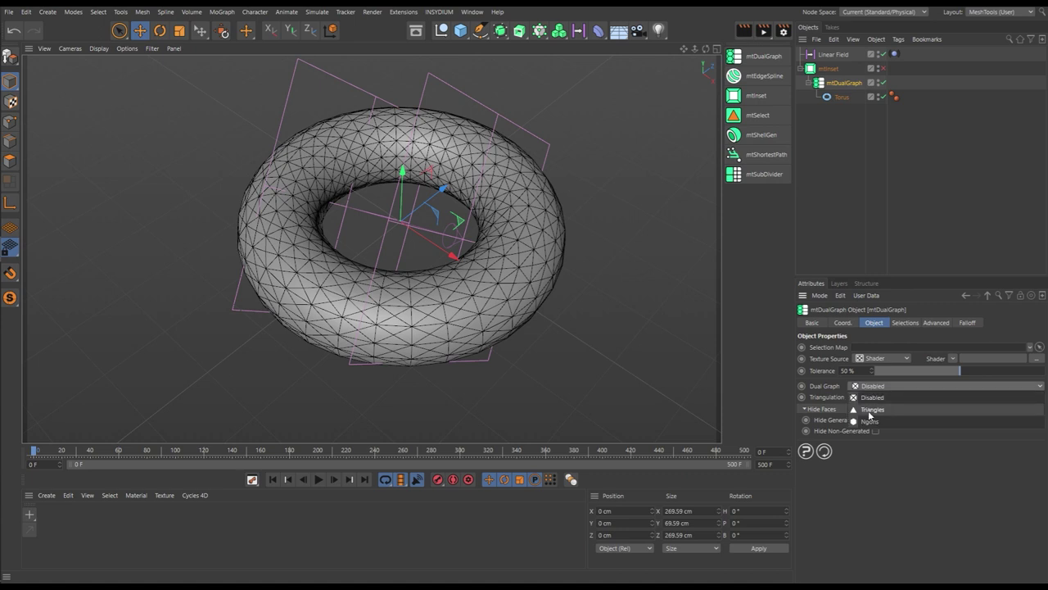
Set Dual Graph to Triangles, preview the insets with mtInset on, then switch mtInset off.
click(869, 410)
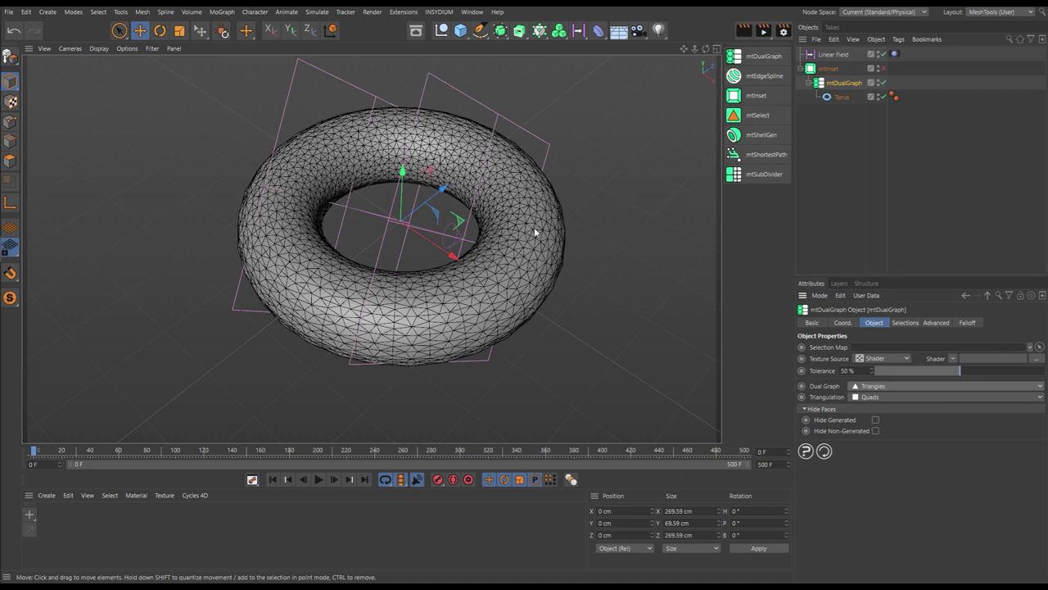
click(882, 69)
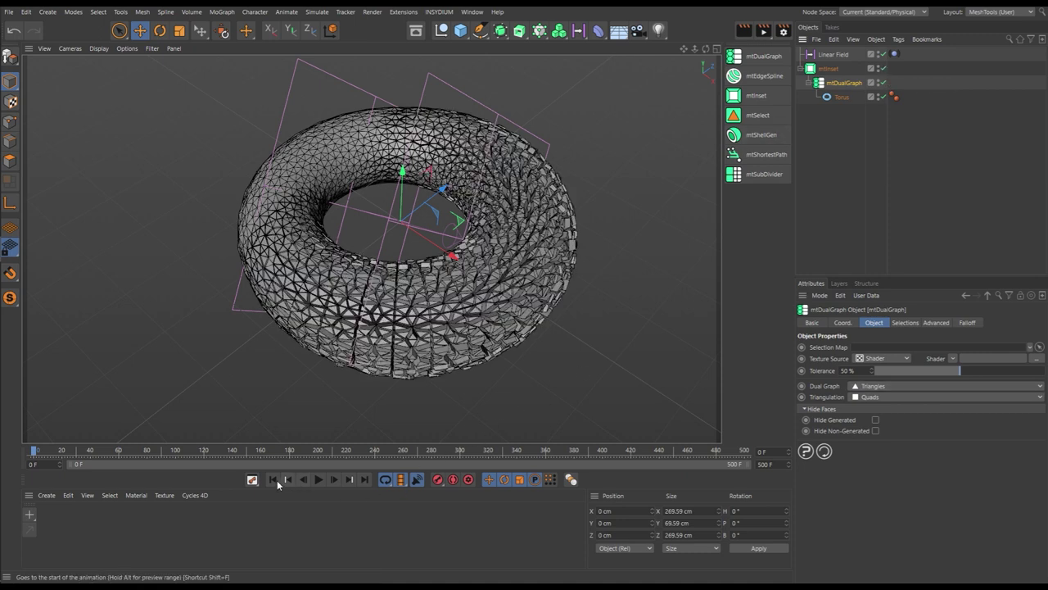
click(320, 479)
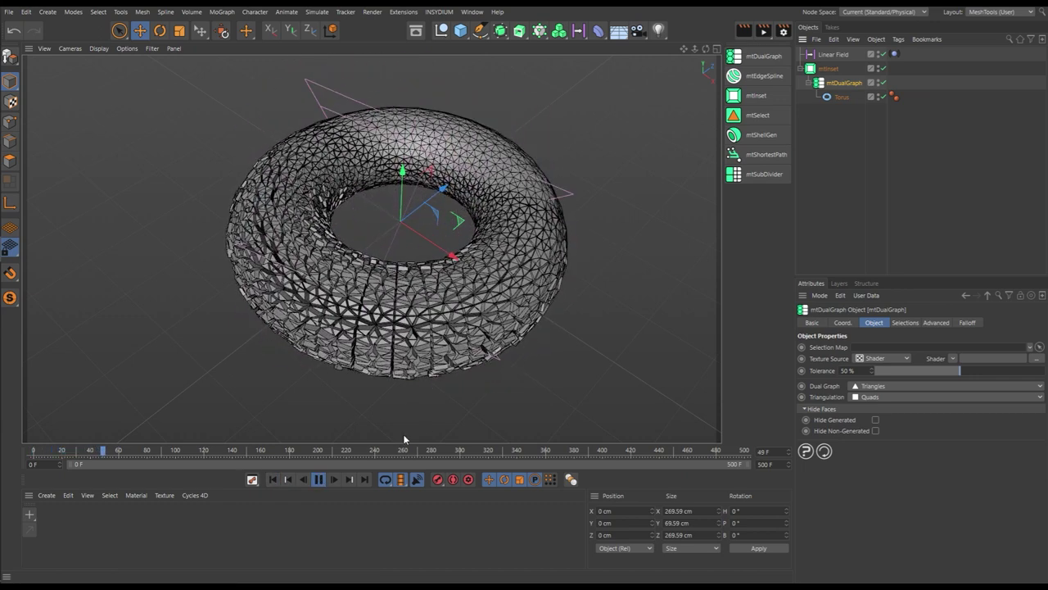
click(318, 479)
click(272, 479)
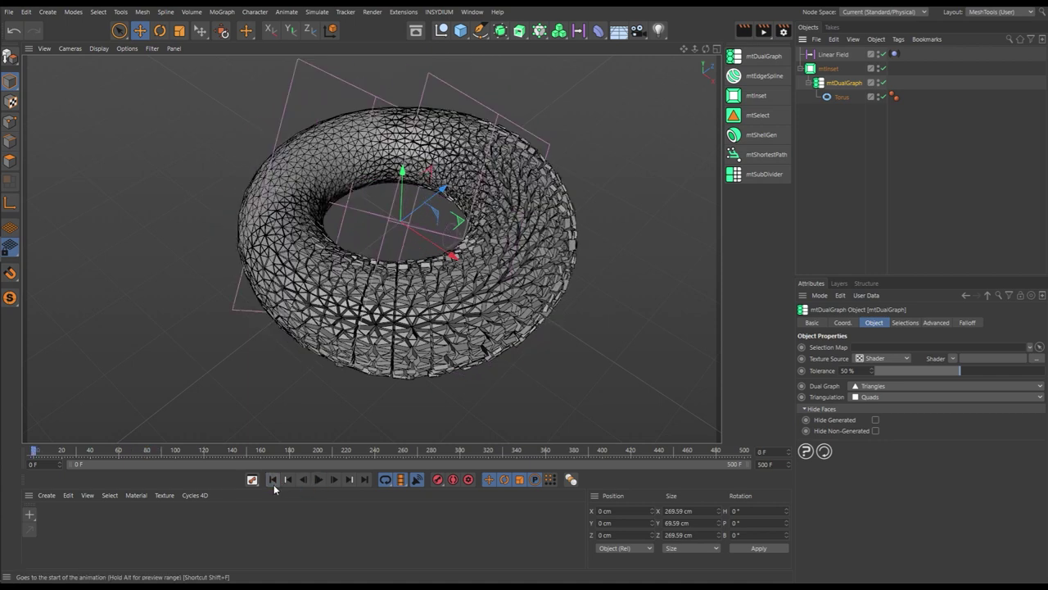
click(883, 68)
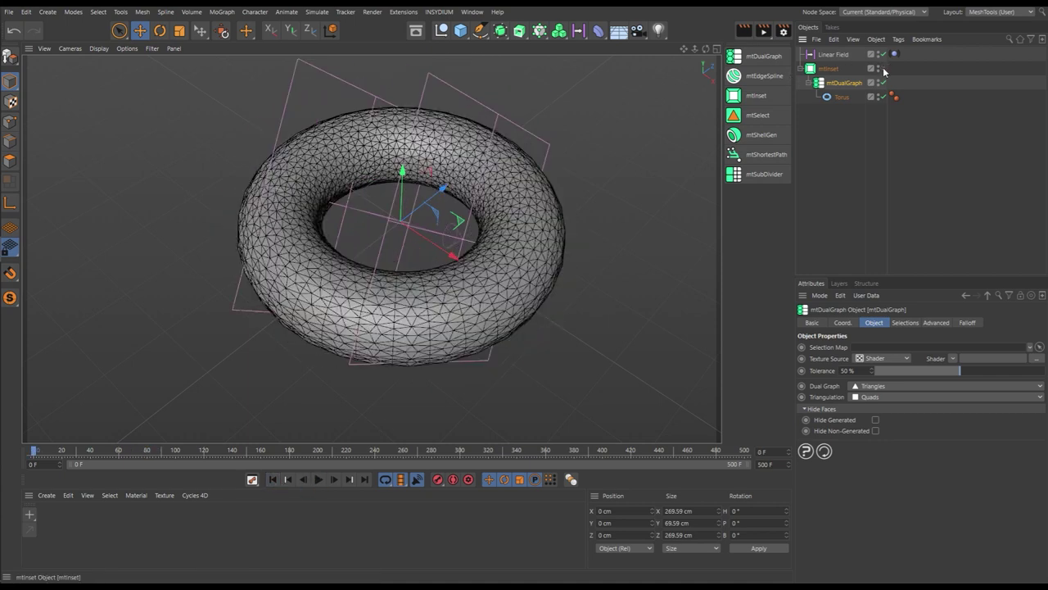
click(875, 387)
Try Ngons with mtInset enabled and preview it, then return Dual Graph to Triangles.
click(872, 419)
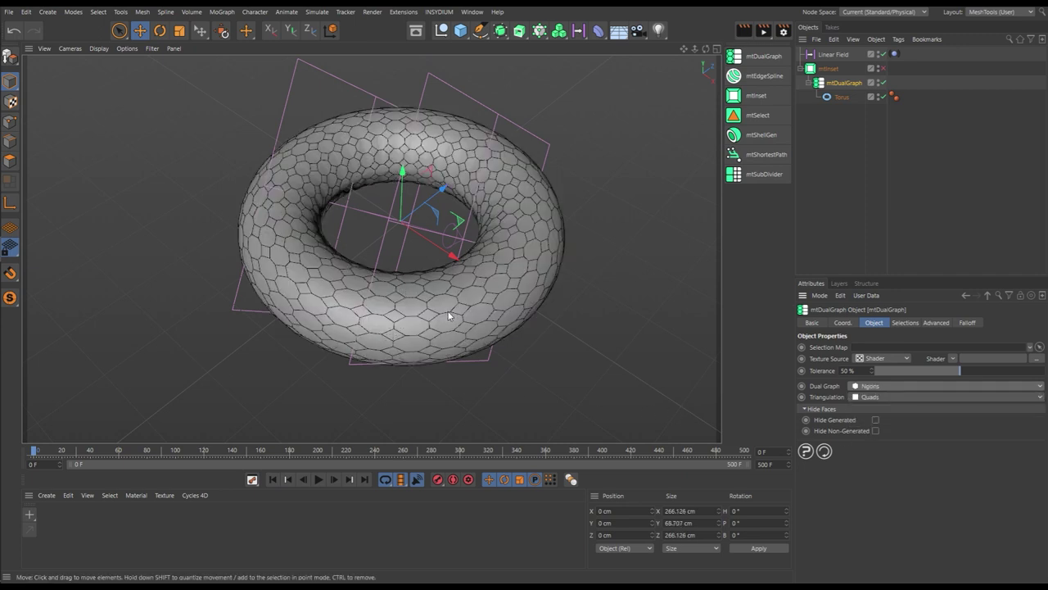
click(883, 68)
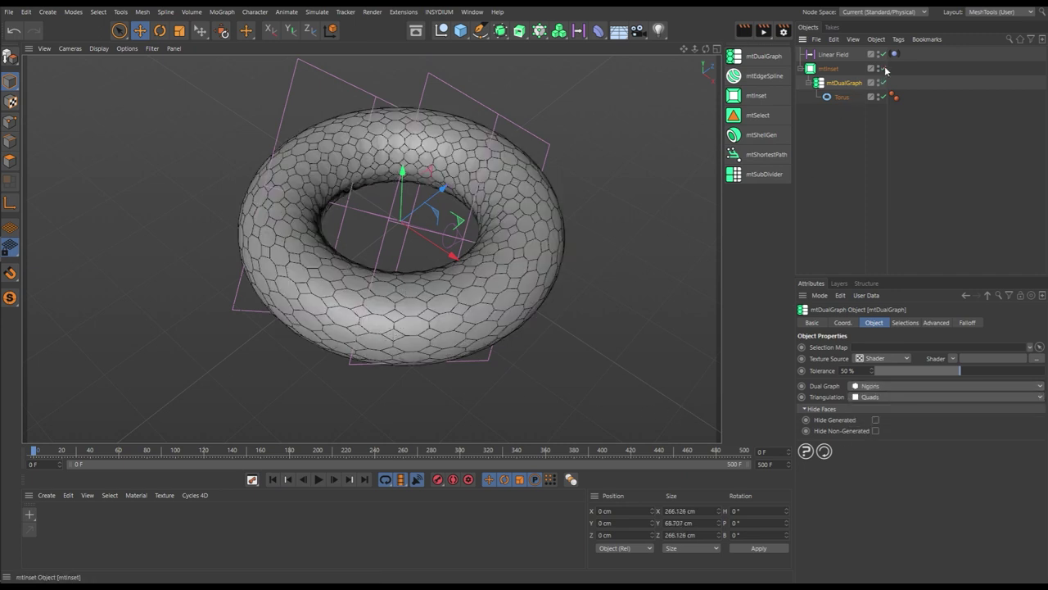
click(319, 479)
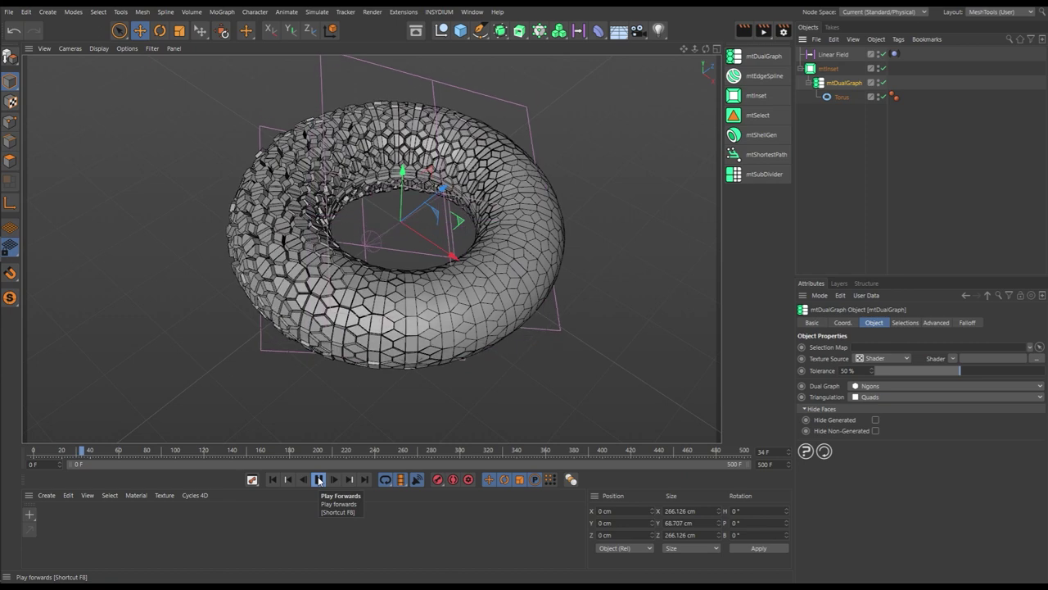
click(319, 480)
click(273, 480)
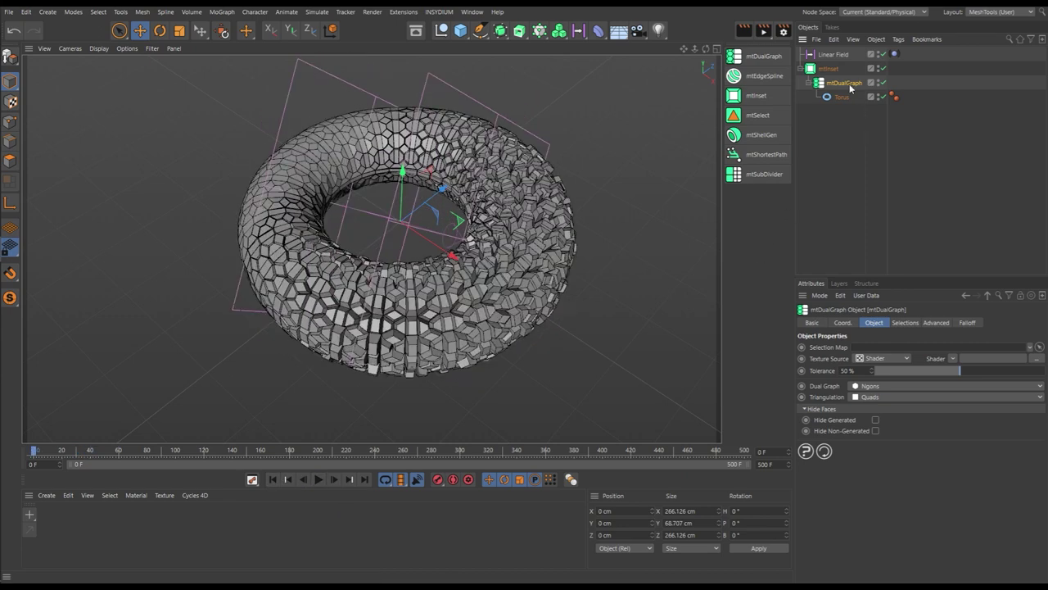
click(871, 385)
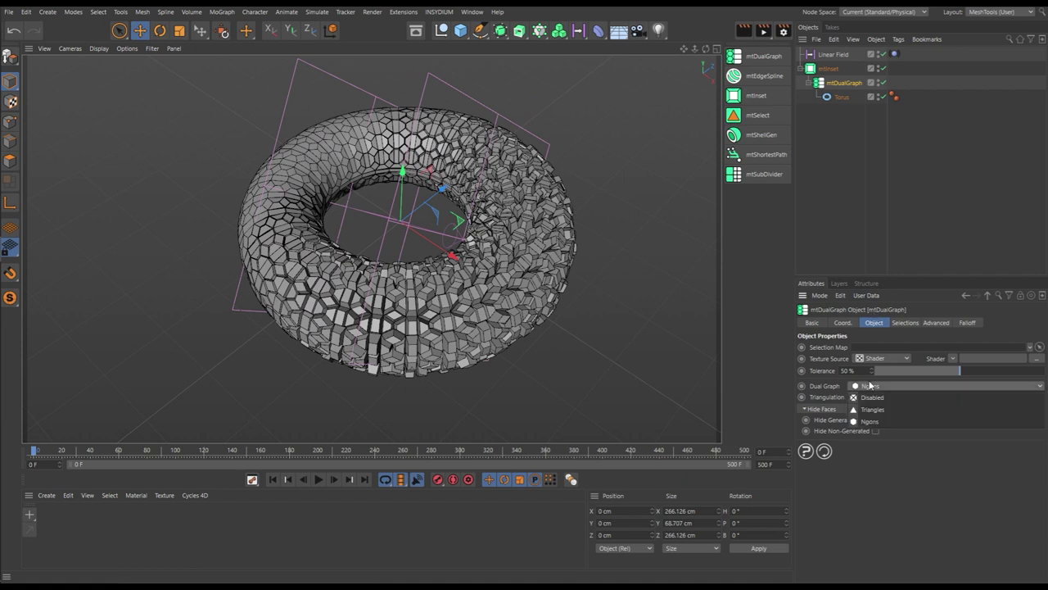
click(871, 408)
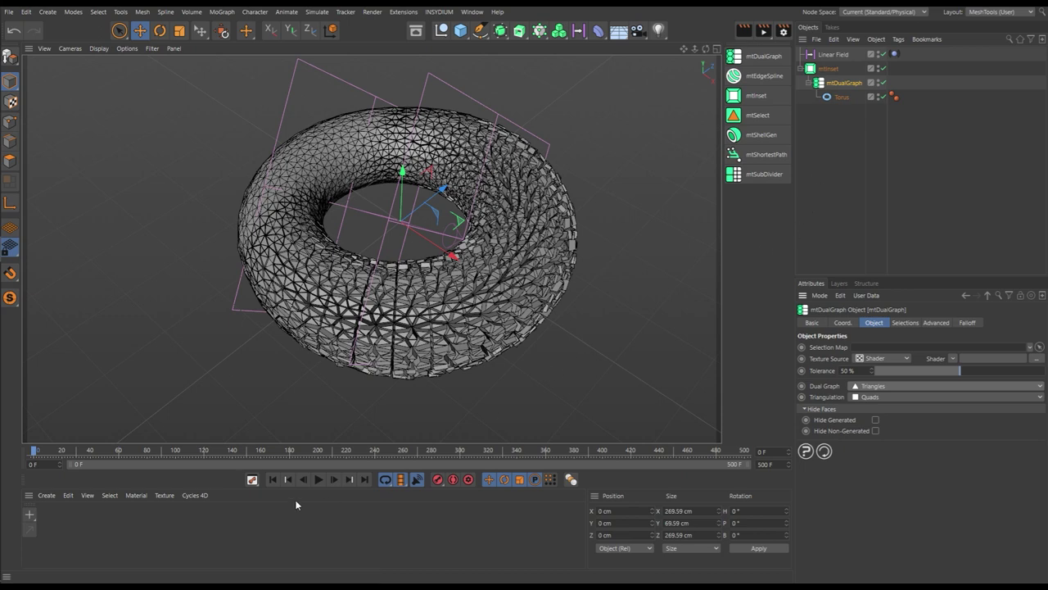
Play the triangular-cell inset animation, rewind to frame 0, and disable mtInset.
click(315, 481)
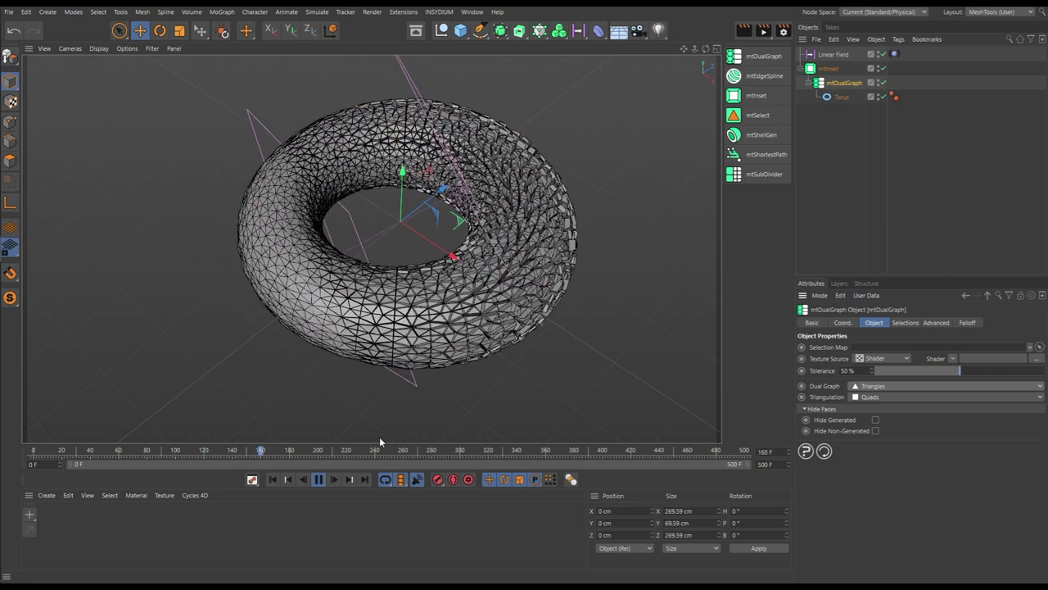
click(318, 480)
click(272, 480)
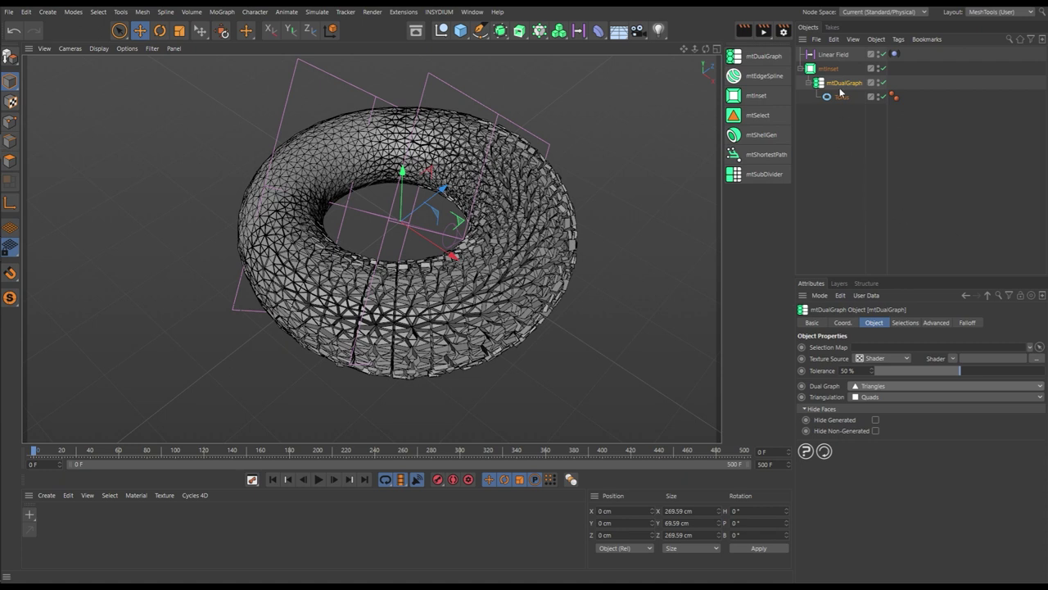
click(883, 69)
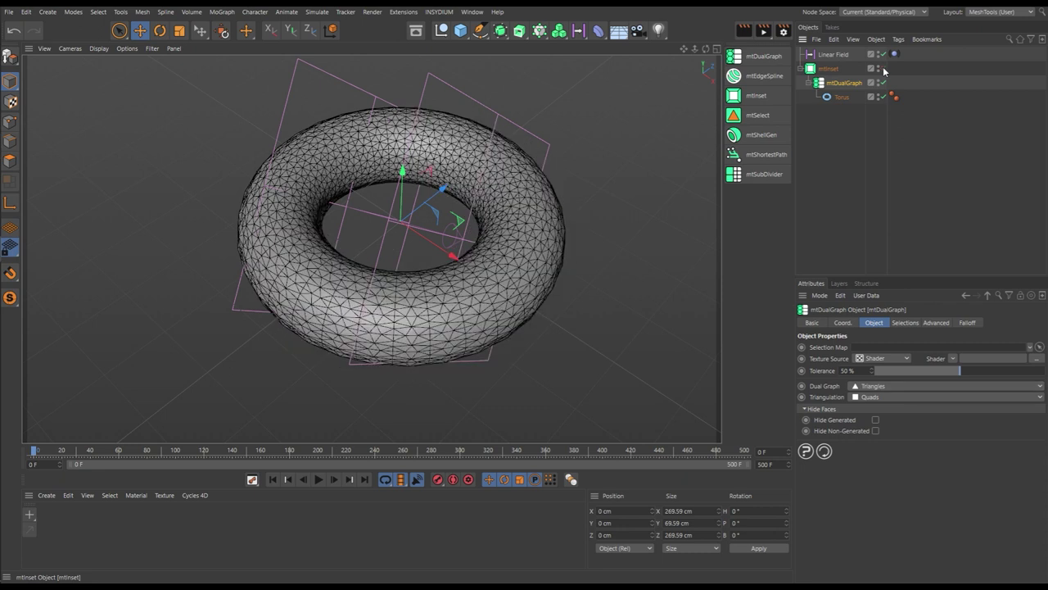
Deselect all, zoom onto the torus, and select mtDualGraph to show its Triangles settings.
click(833, 127)
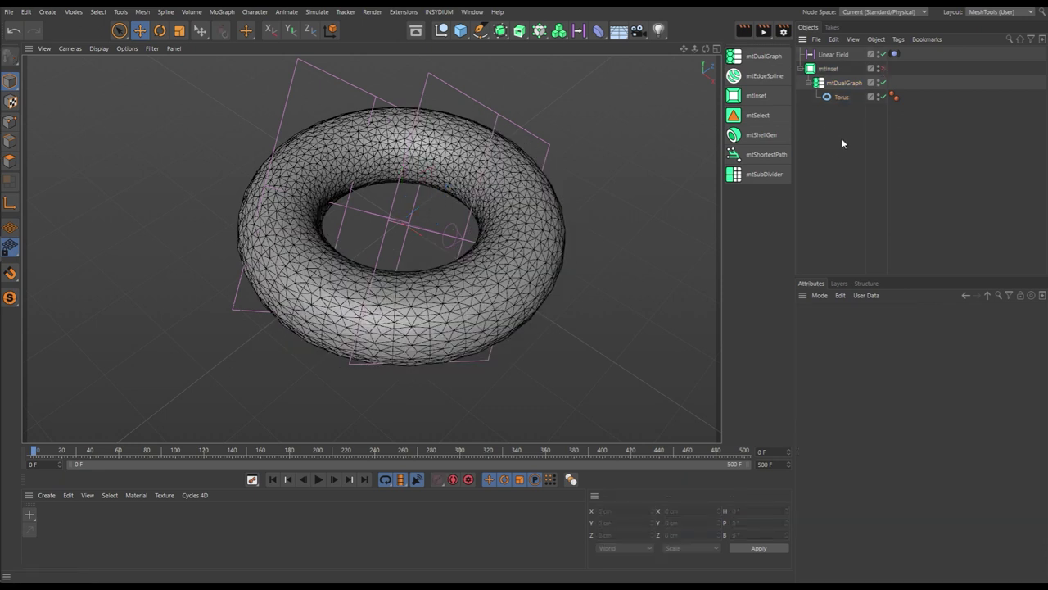
scroll(508, 295, up, 5)
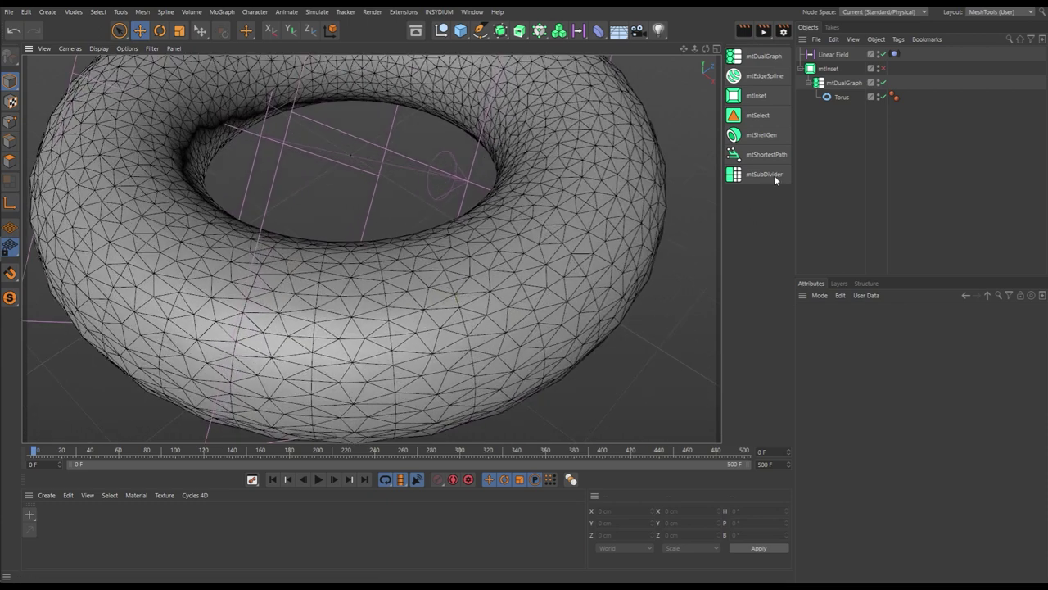
click(845, 83)
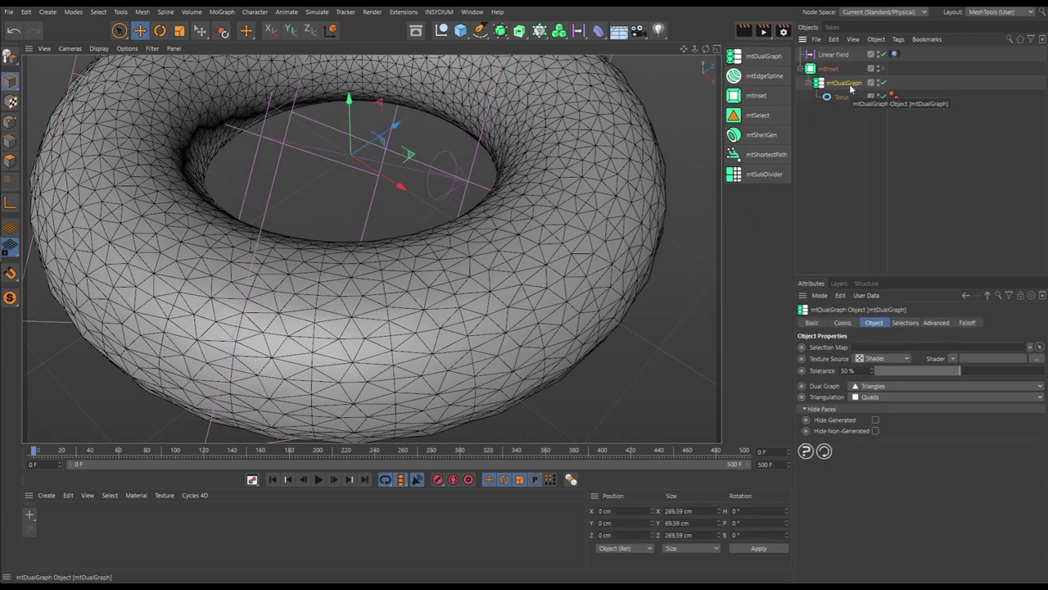
Wrap mtDualGraph in an mtSubDivider, compare it off and on, and settle on Subdivision 1.
alt+click(760, 175)
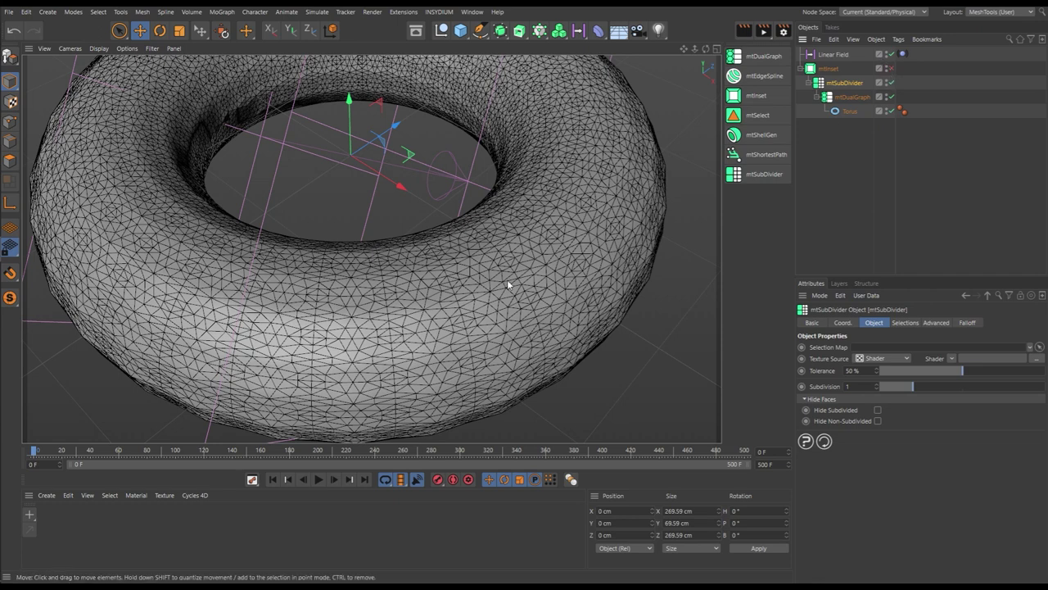
click(890, 83)
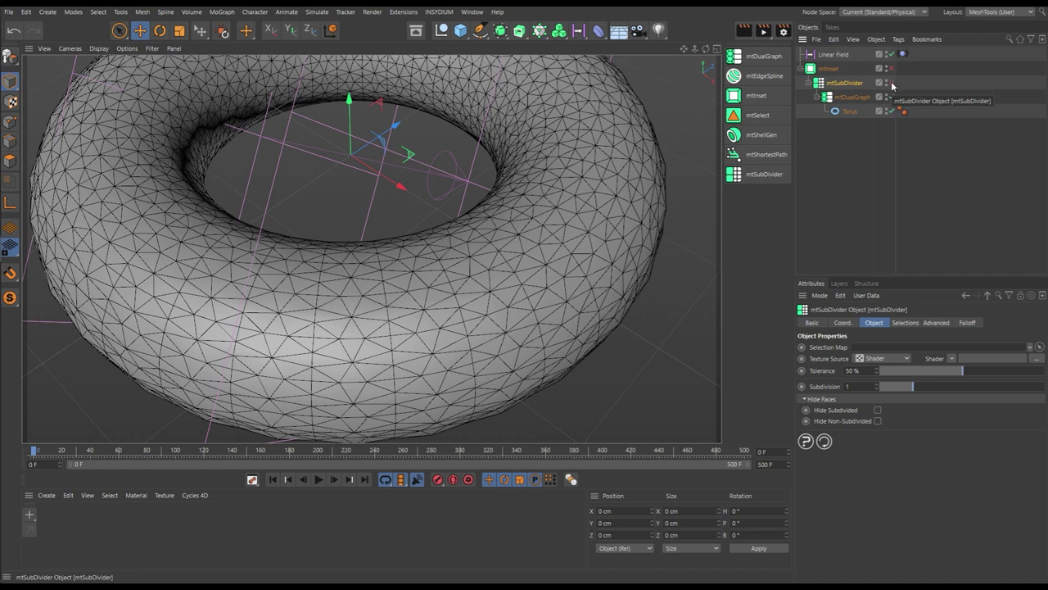
click(891, 83)
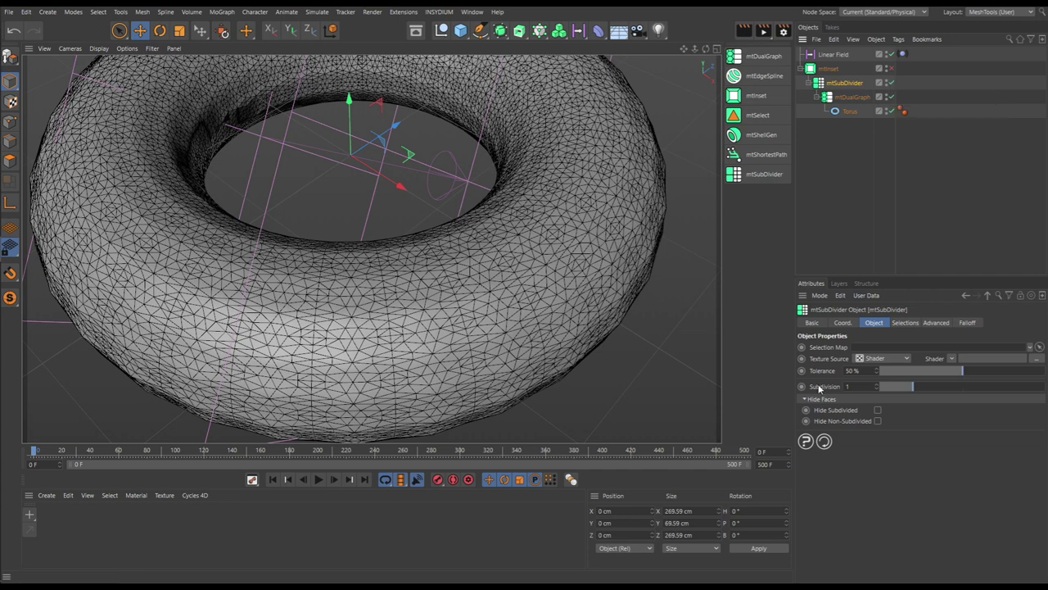
click(876, 385)
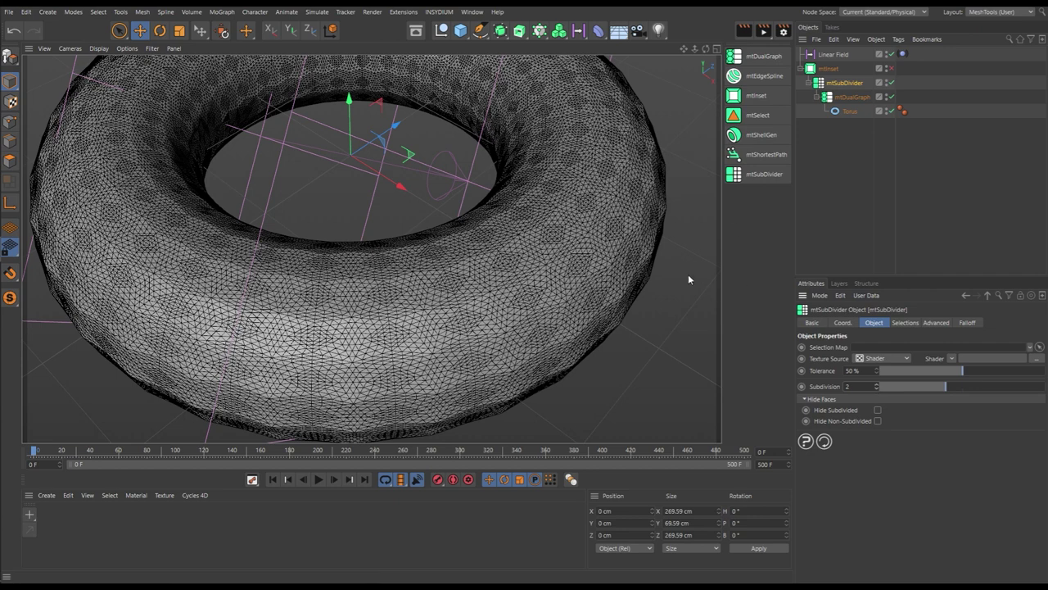
click(876, 387)
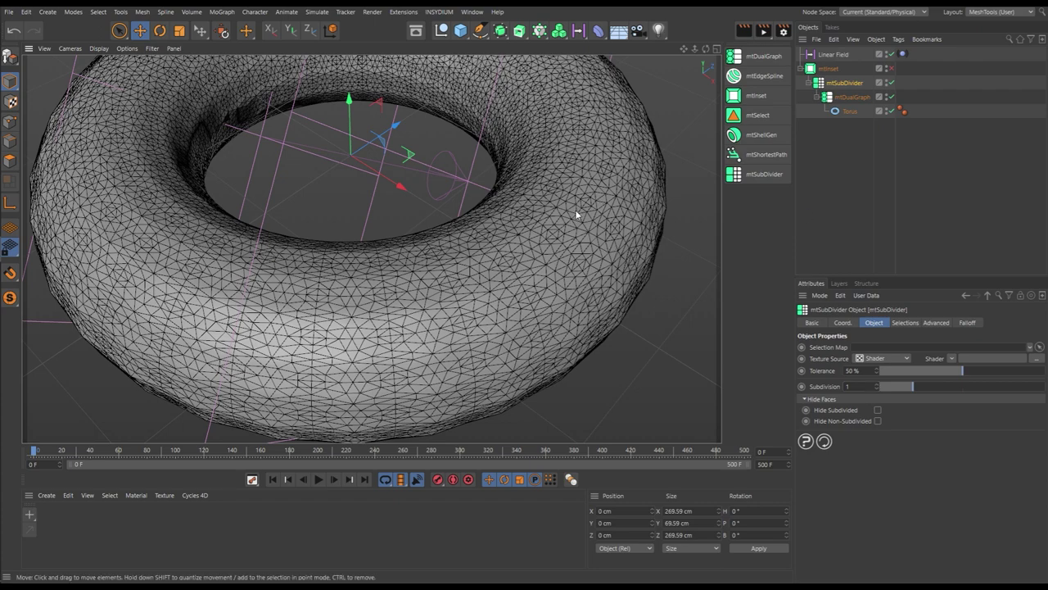
scroll(565, 218, down, 5)
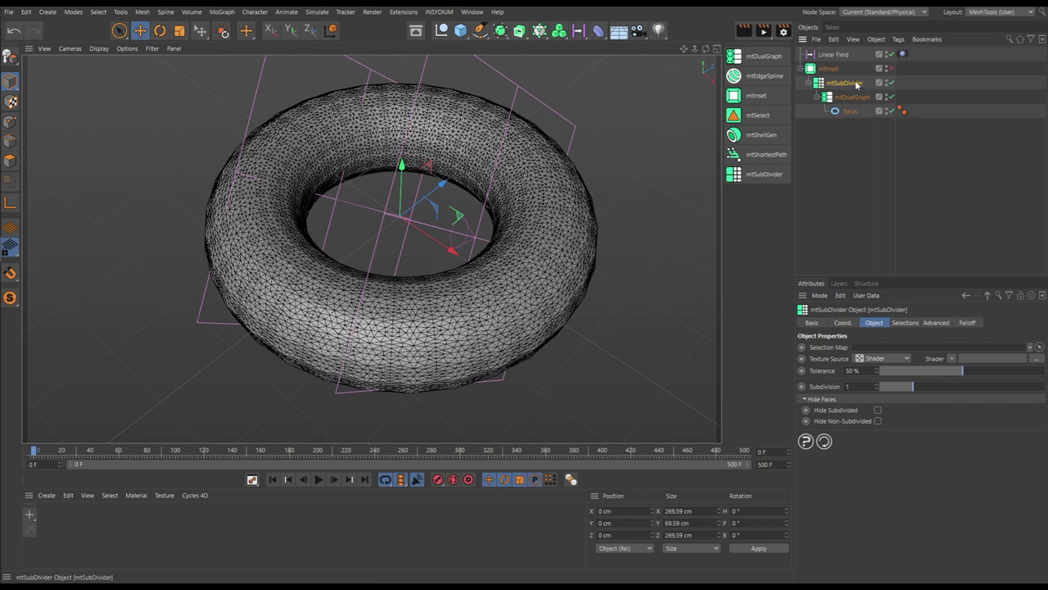
Drive mtSubDivider with a Noise shader at Subdivision 2 and orbit to inspect the patches.
click(953, 359)
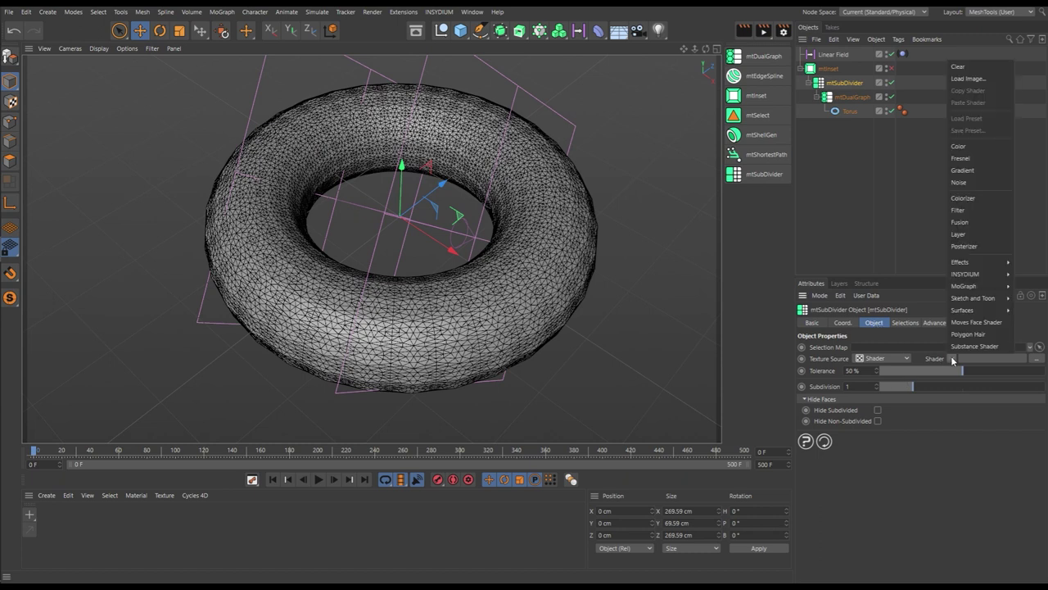
click(959, 183)
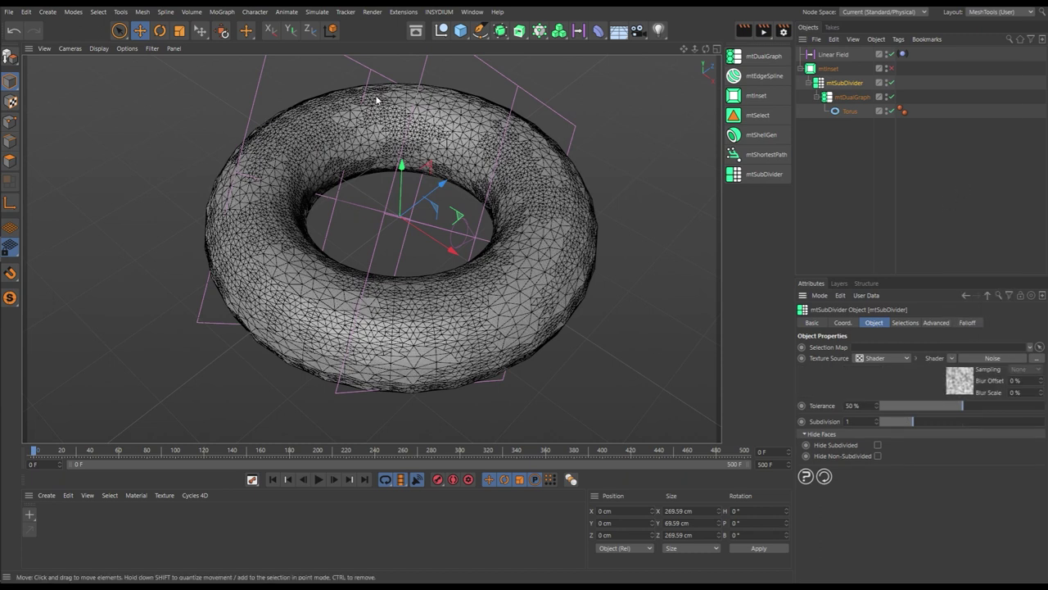
scroll(480, 169, up, 3)
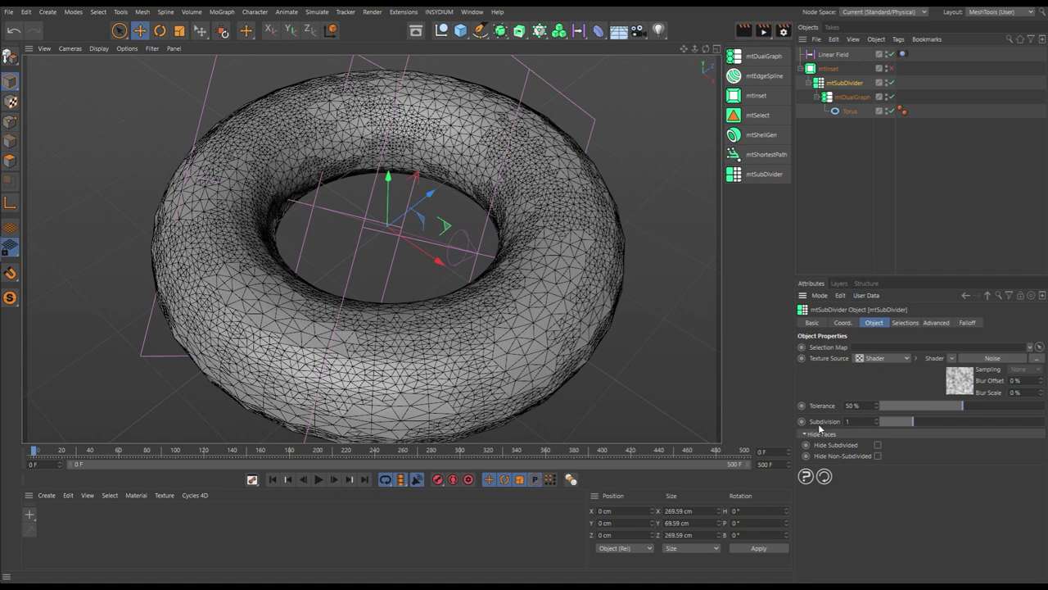
click(876, 418)
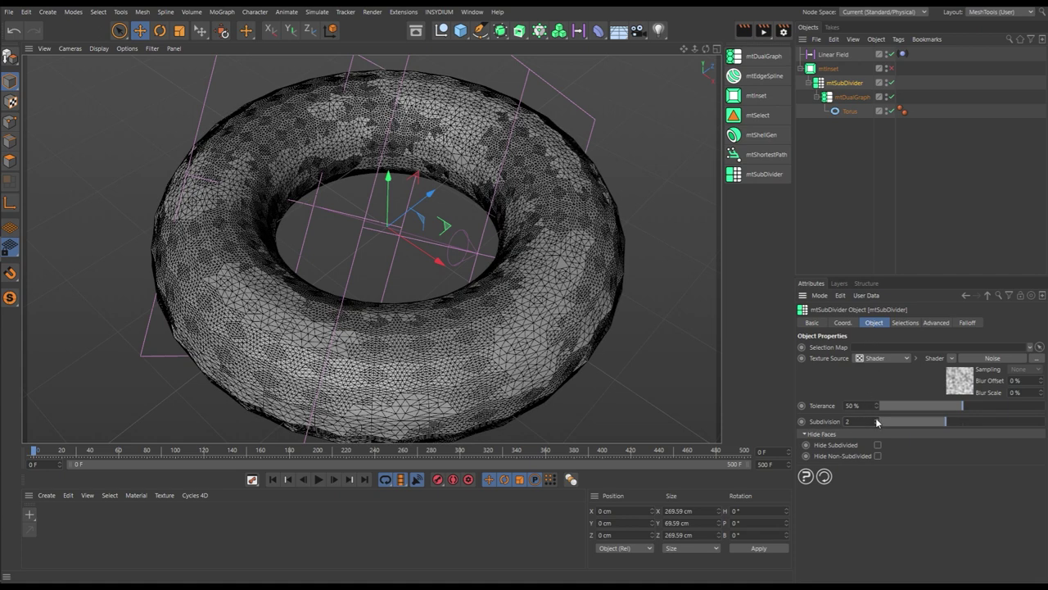
scroll(471, 348, up, 8)
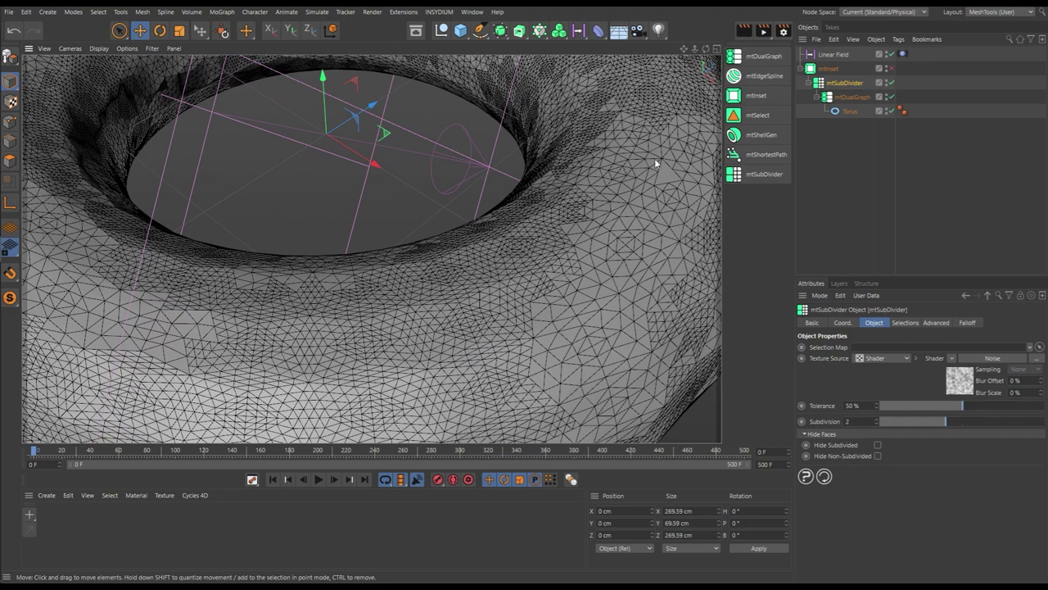
scroll(599, 334, down, 10)
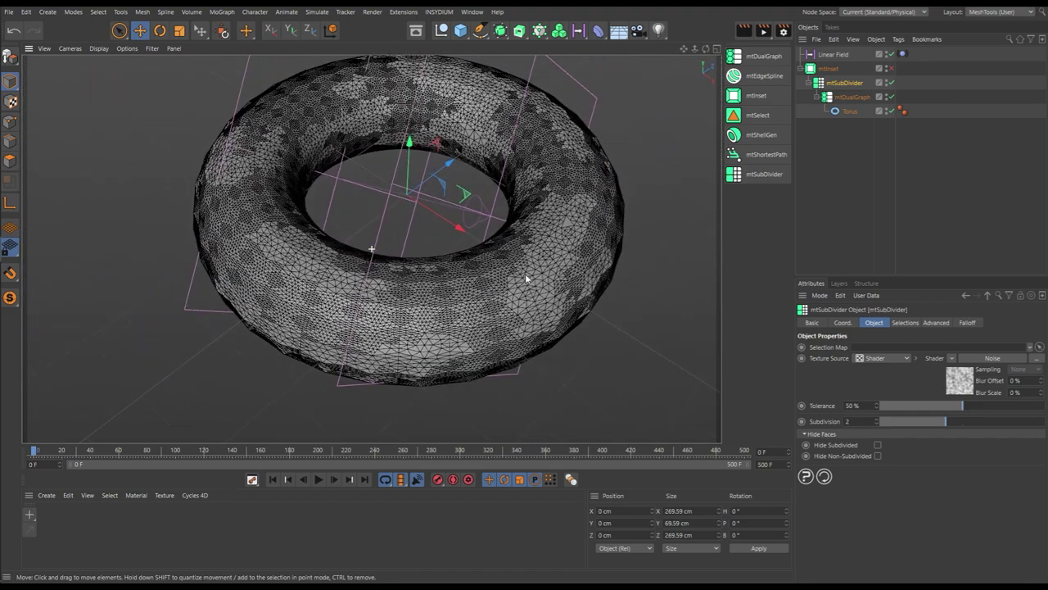
alt+drag(476, 255, 517, 260)
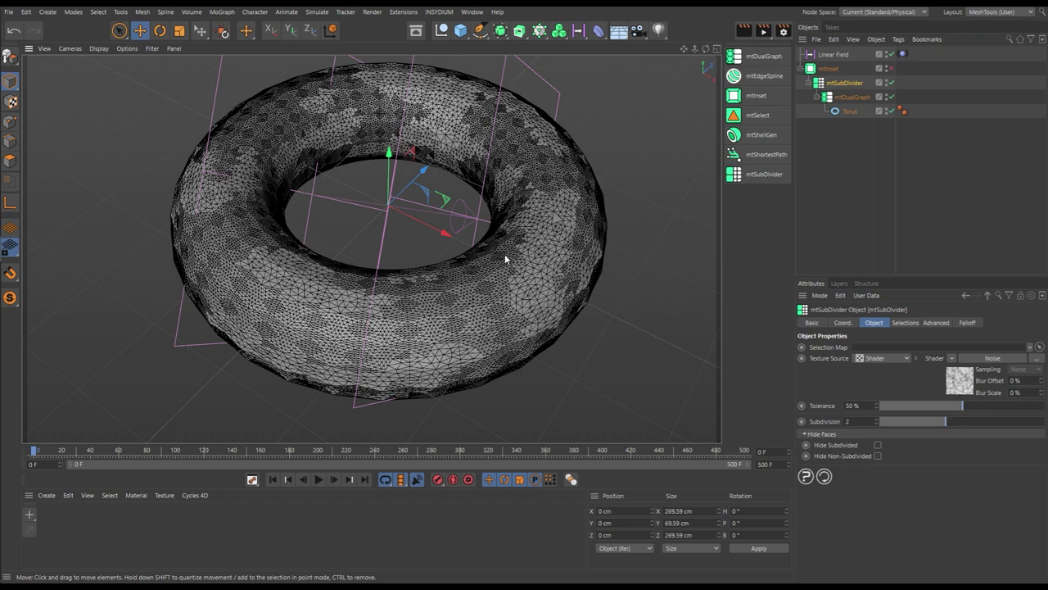
click(960, 381)
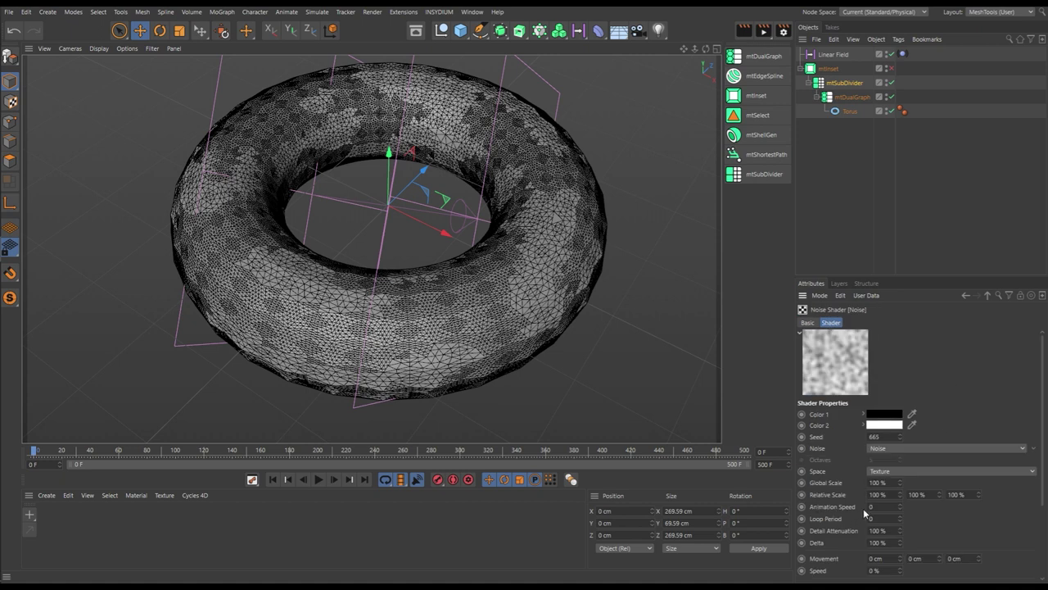
text(1)
click(318, 479)
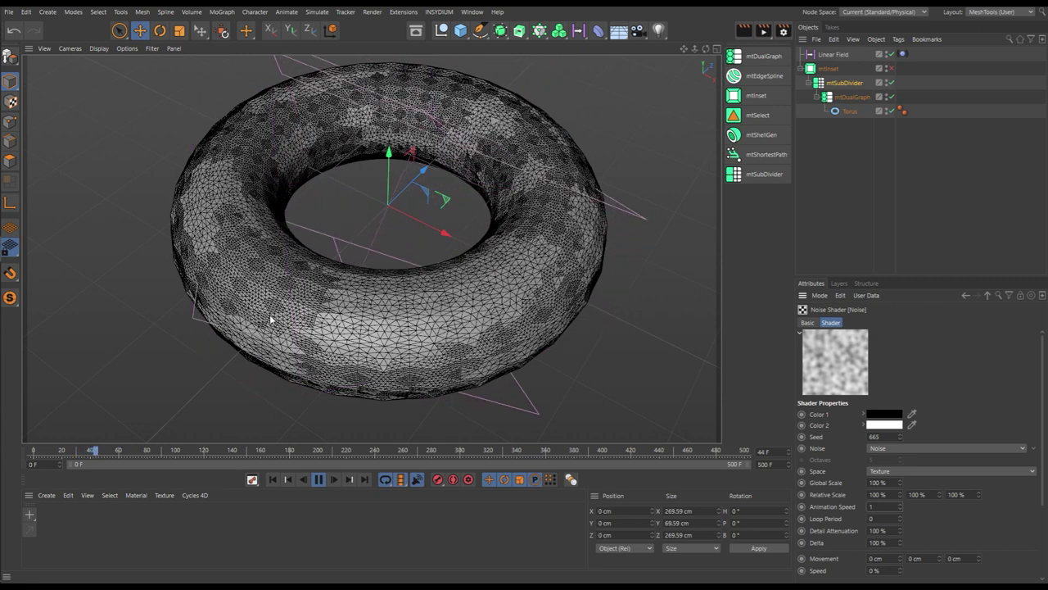
click(320, 480)
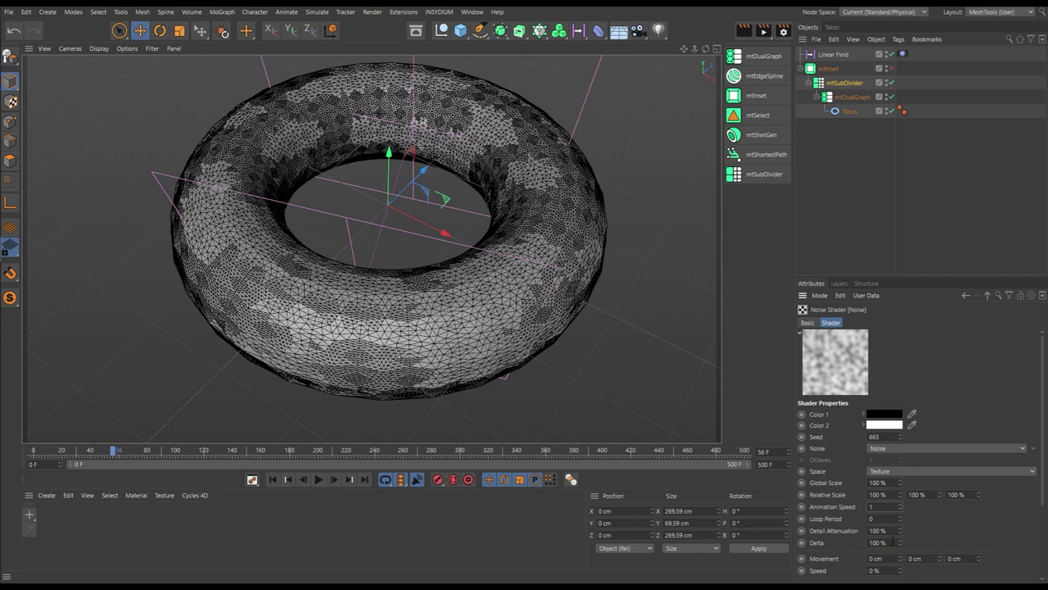
click(884, 506)
text(0)
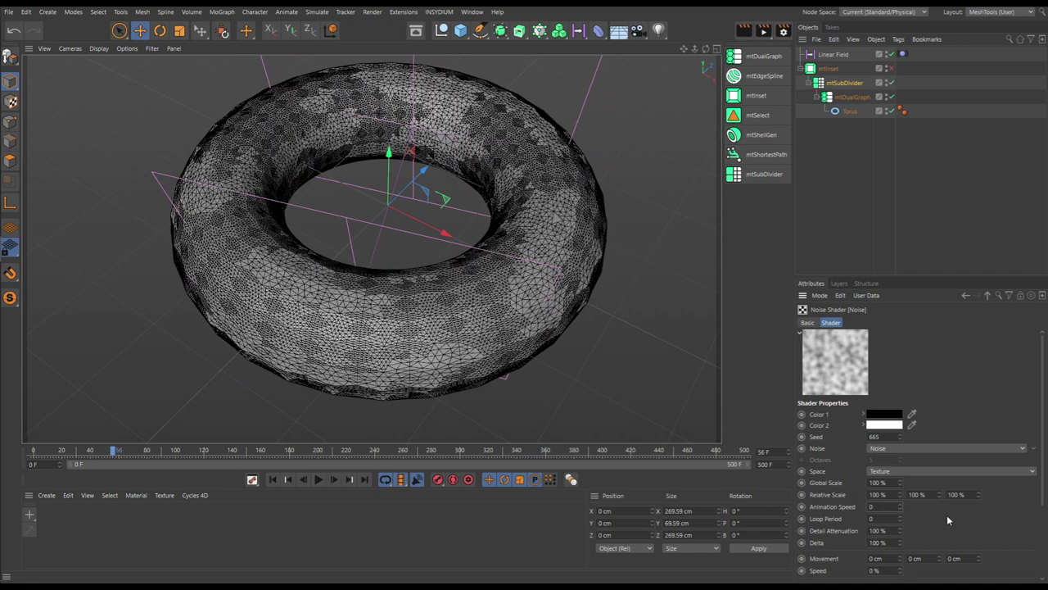
click(856, 84)
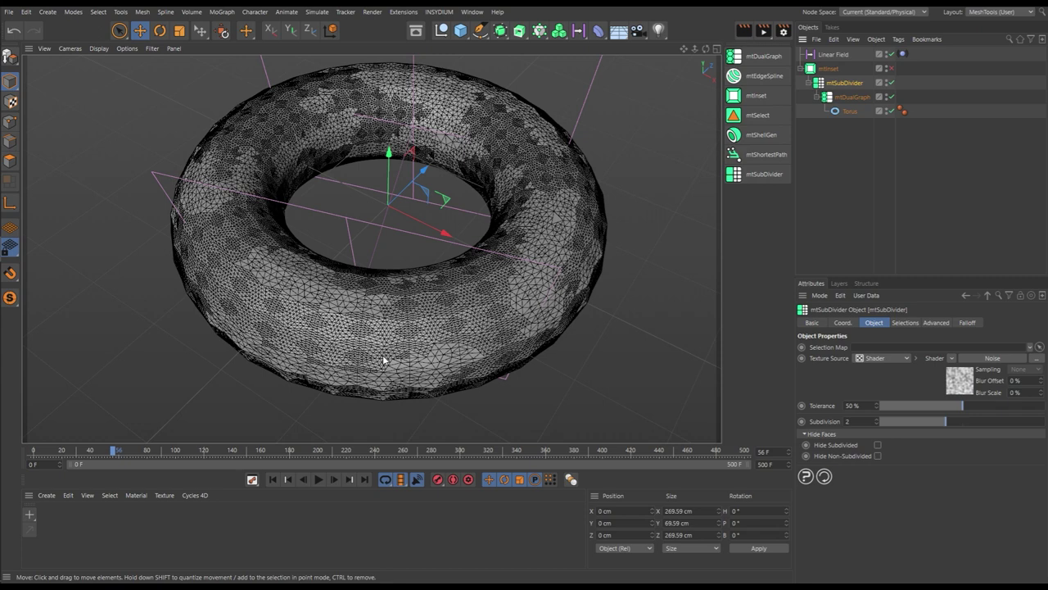
Set mtSubDivider's Subdivision back to 1 and preview the animation.
click(876, 424)
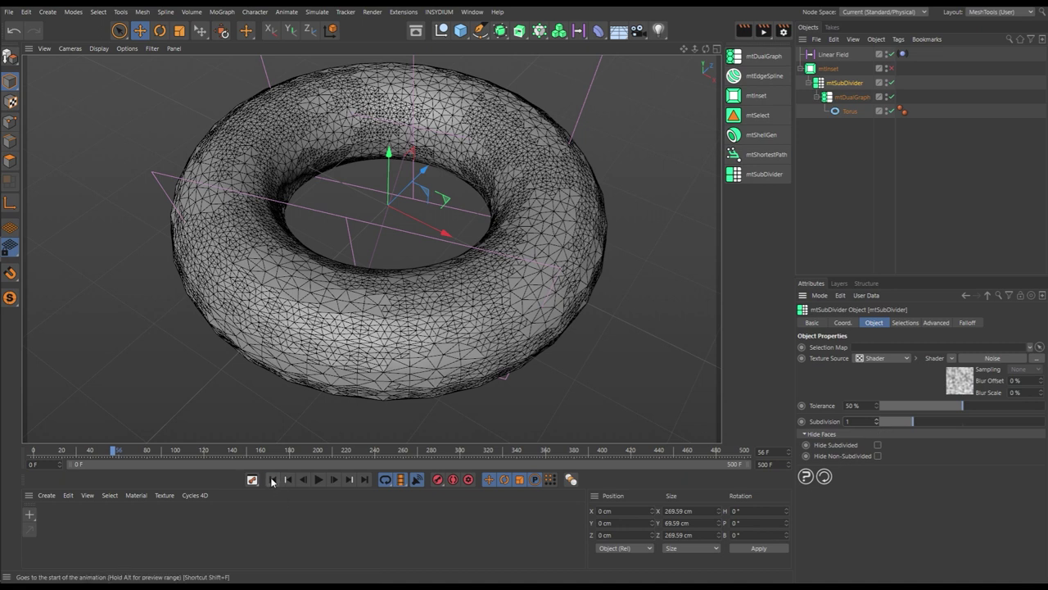
click(318, 479)
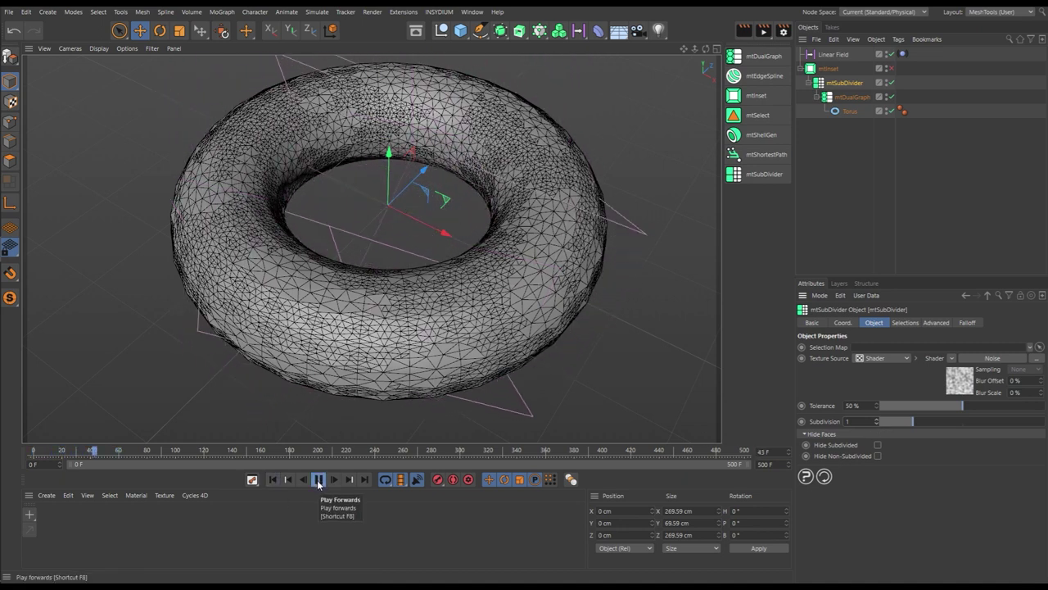
click(318, 479)
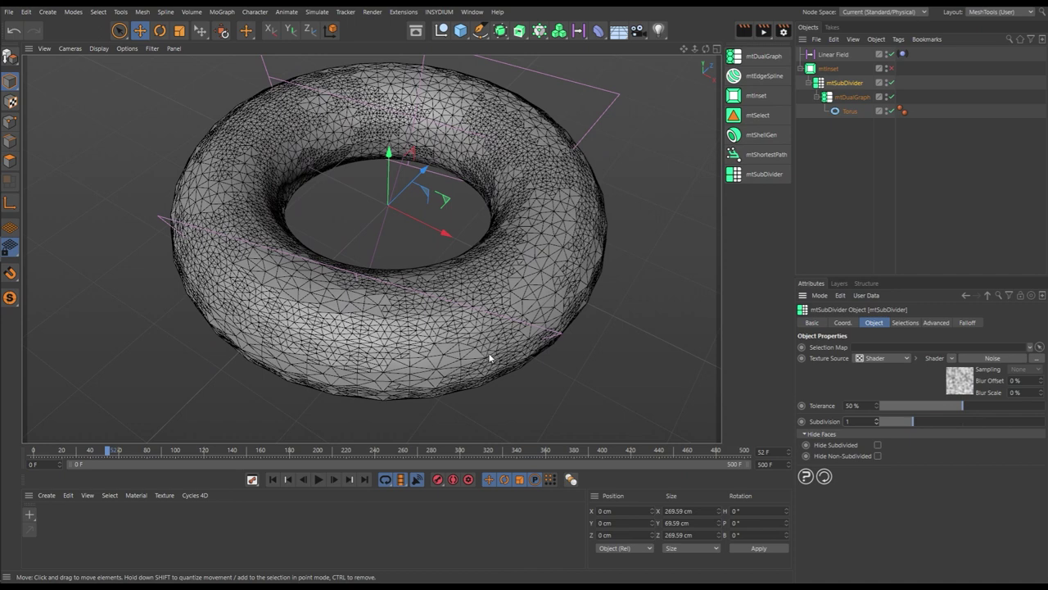
Enable mtInset, replay the animation from the start, and select mtInset.
click(891, 69)
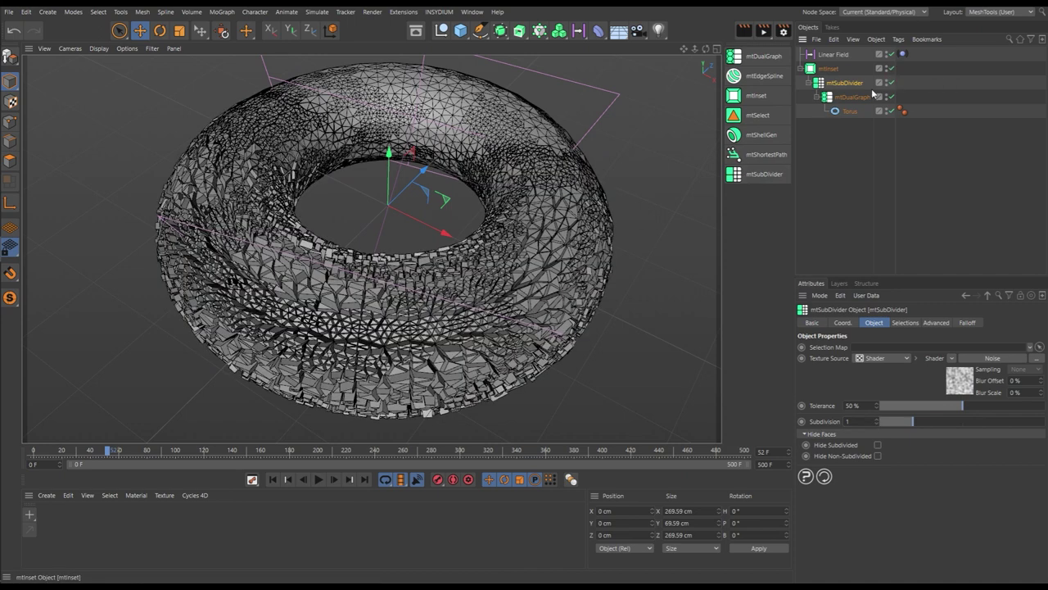
click(272, 479)
click(318, 479)
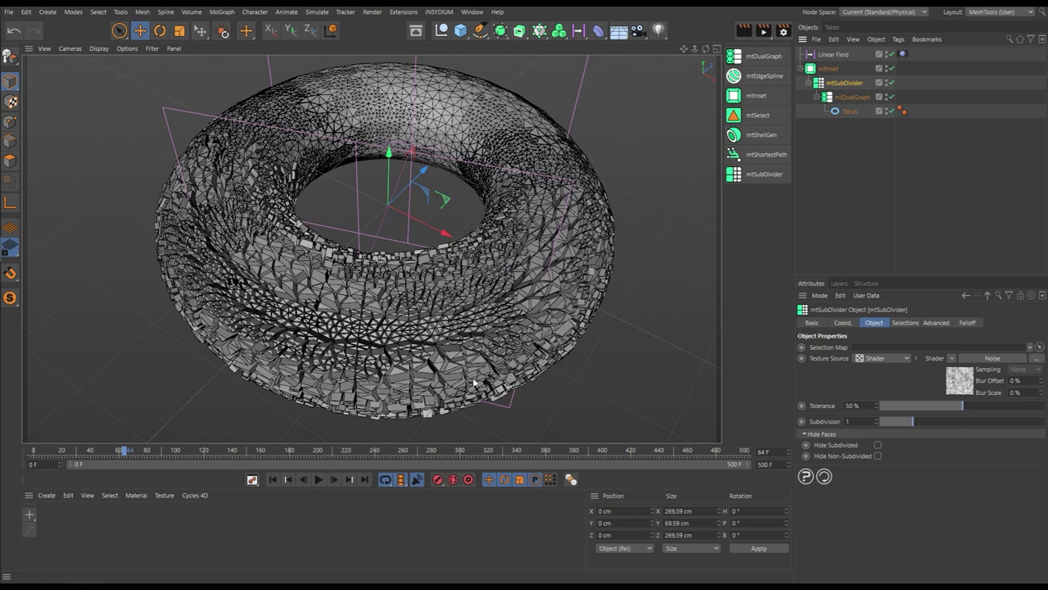
click(829, 69)
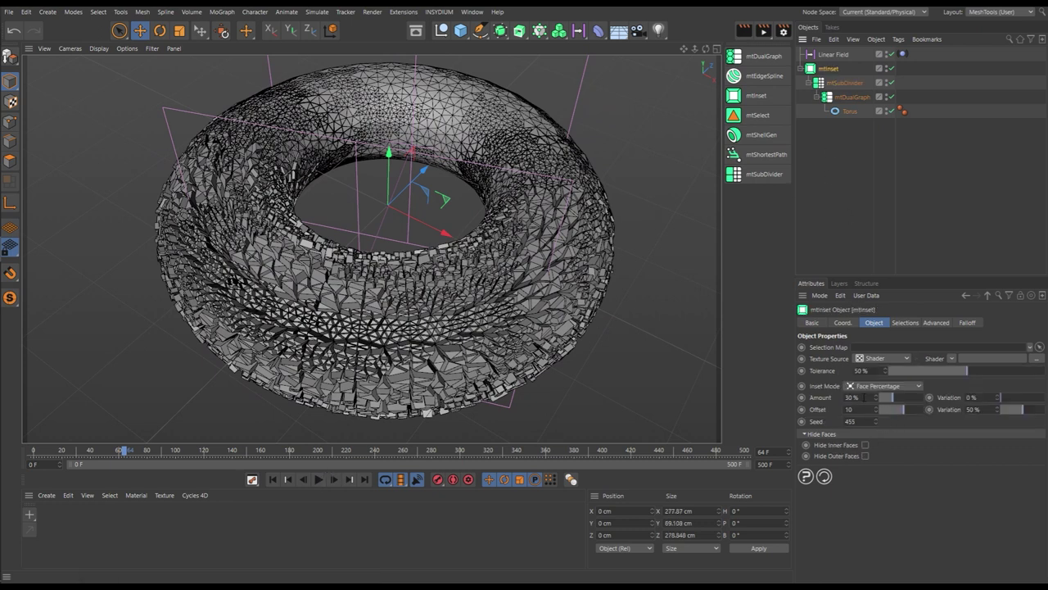
Set mtInset's Offset to 30 and its Amount variation to about 20 %.
click(864, 410)
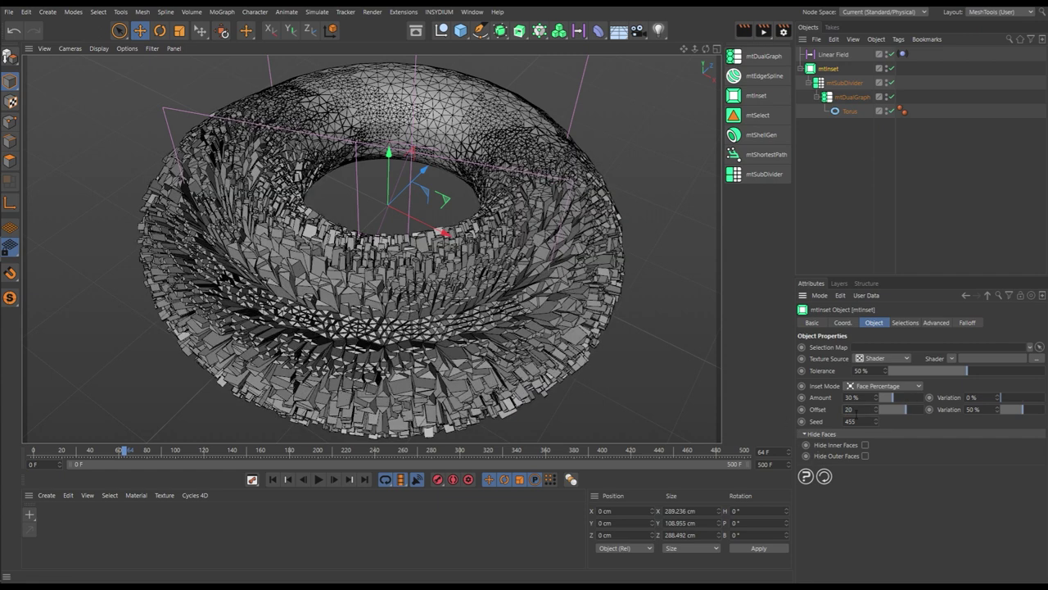
click(849, 410)
text(30)
key(Return)
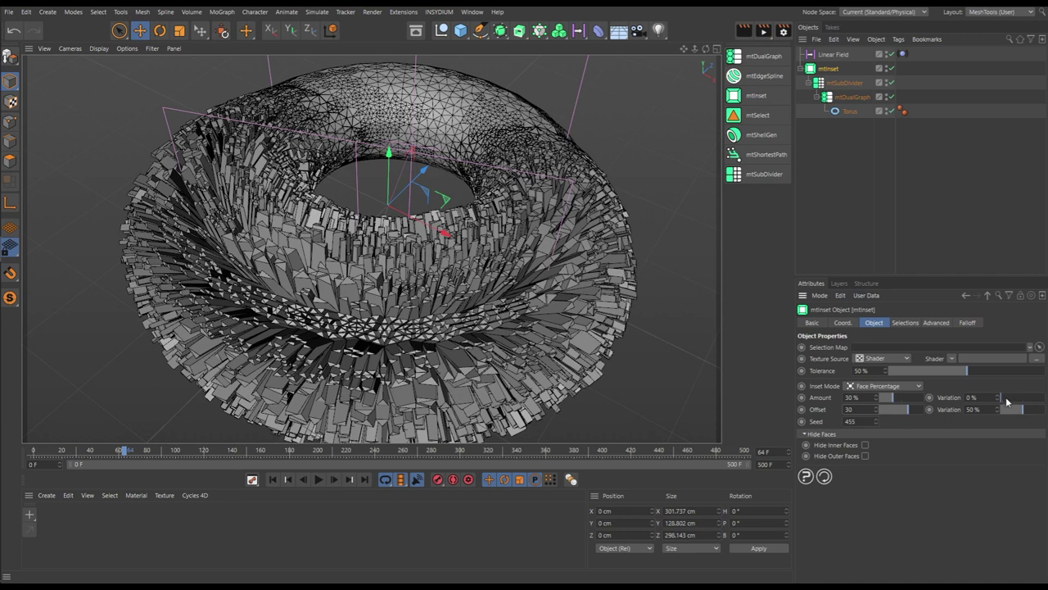
drag(1004, 399, 1011, 400)
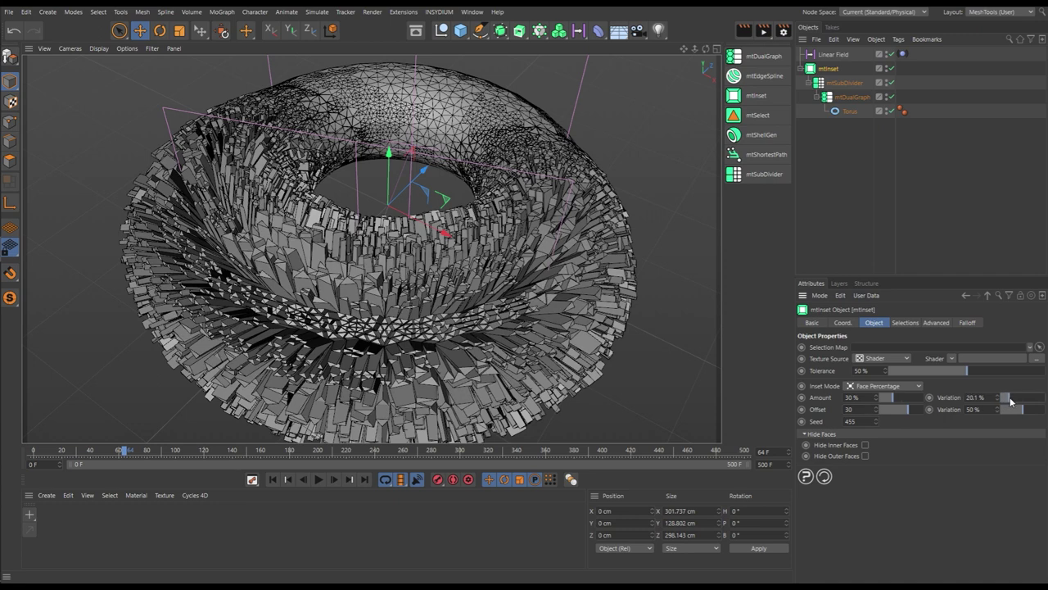
click(272, 479)
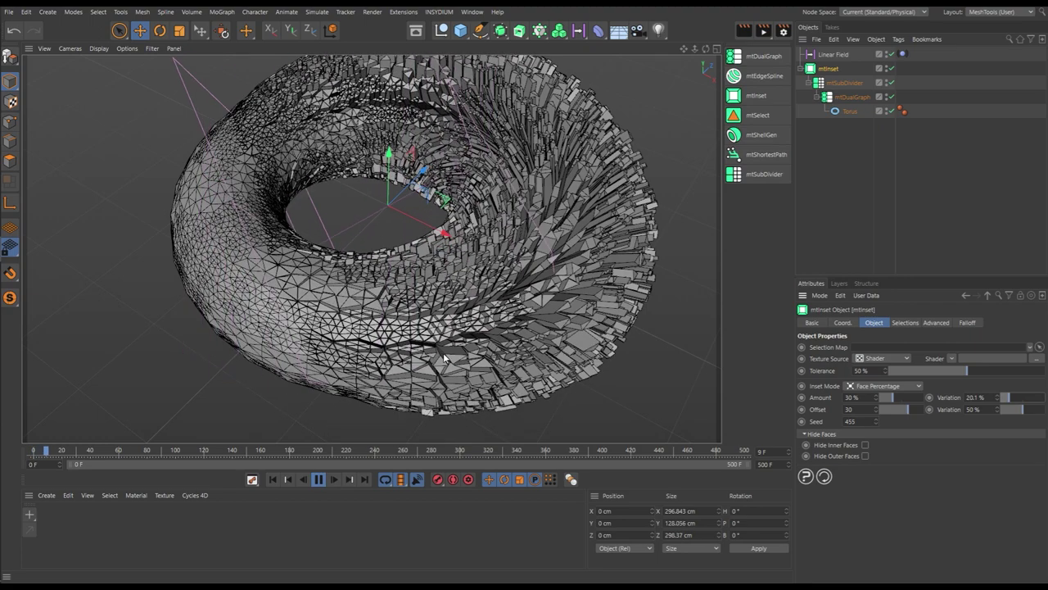
alt+drag(505, 293, 501, 283)
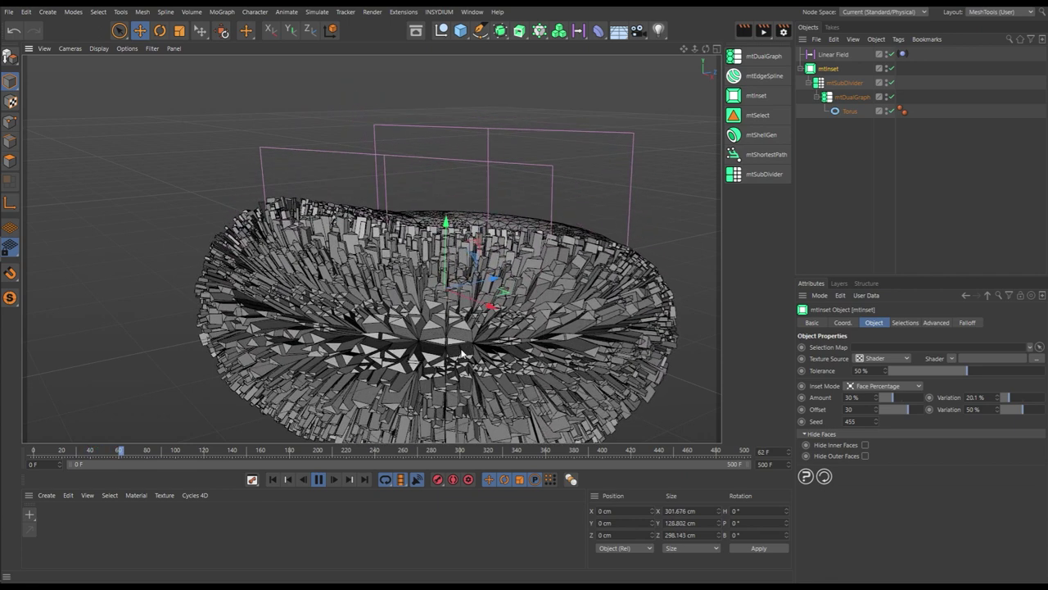
alt+drag(464, 338, 463, 339)
scroll(463, 339, down, 5)
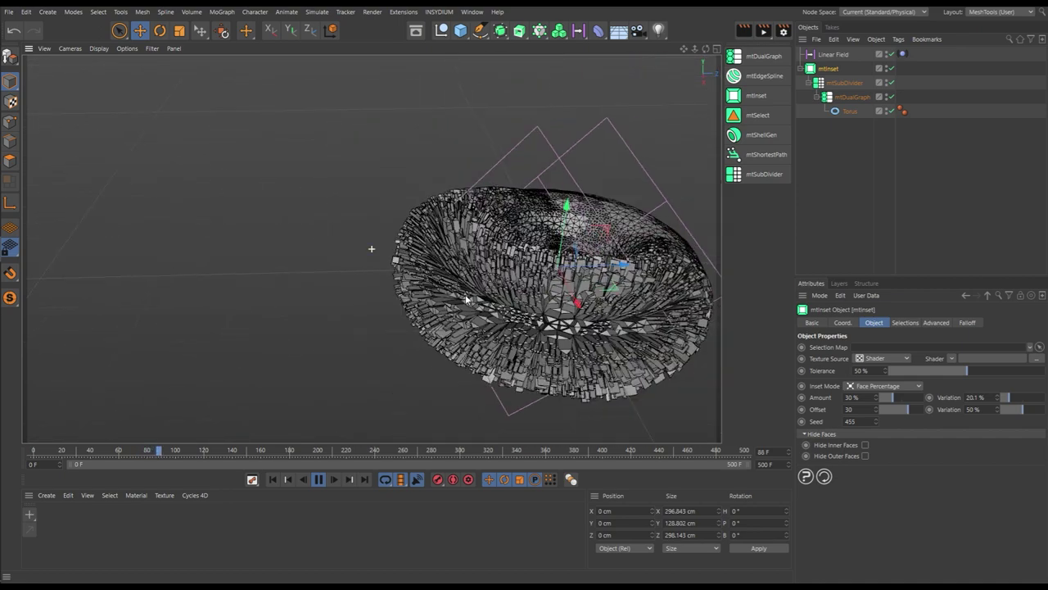
alt+drag(369, 249, 443, 358)
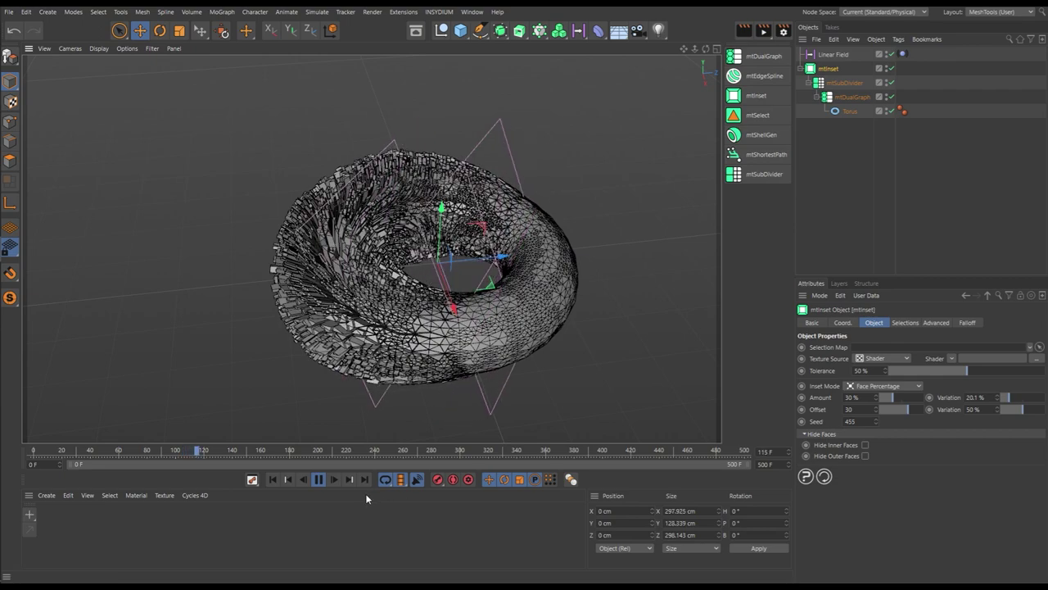
click(320, 479)
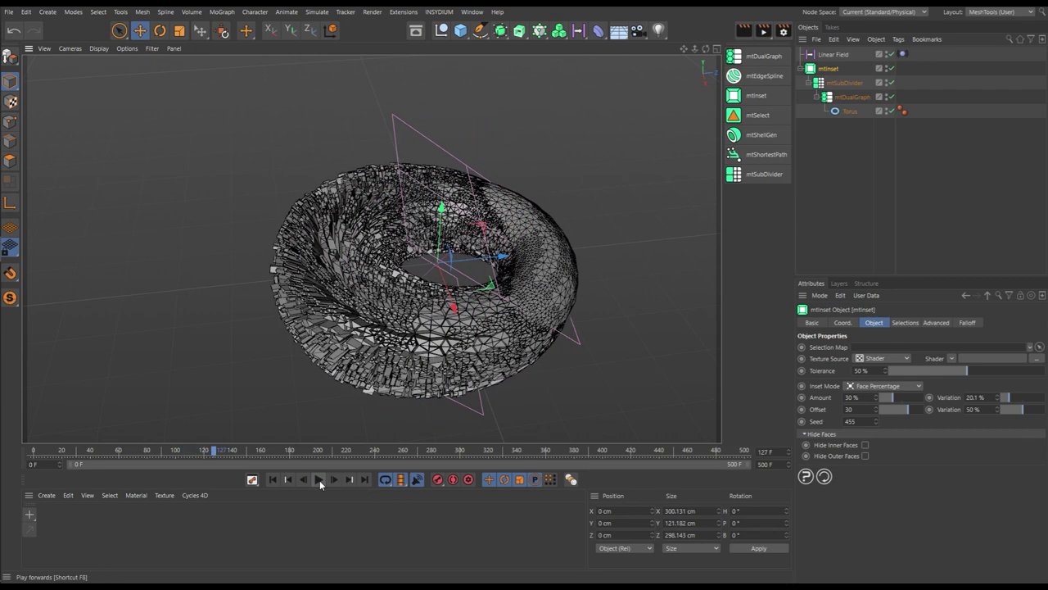
alt+right_drag(443, 341, 411, 293)
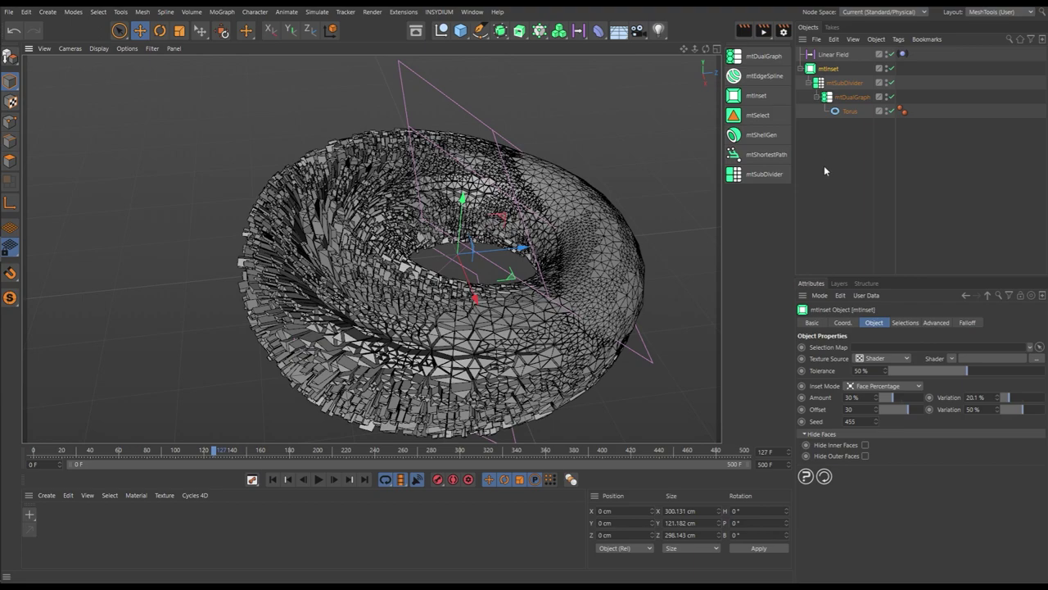
alt+drag(488, 359, 446, 292)
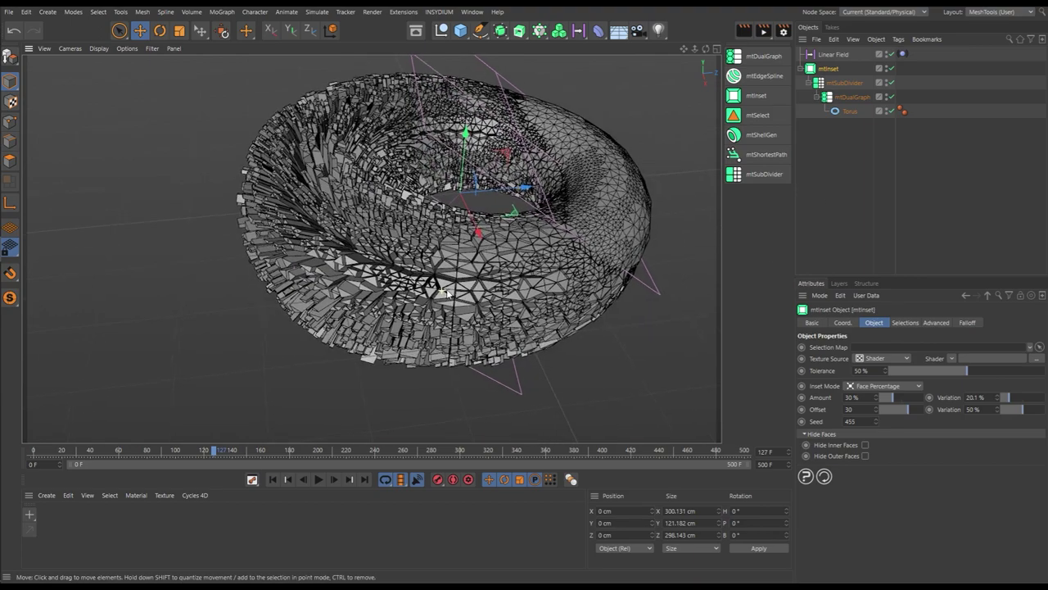
alt+right_drag(446, 292, 537, 244)
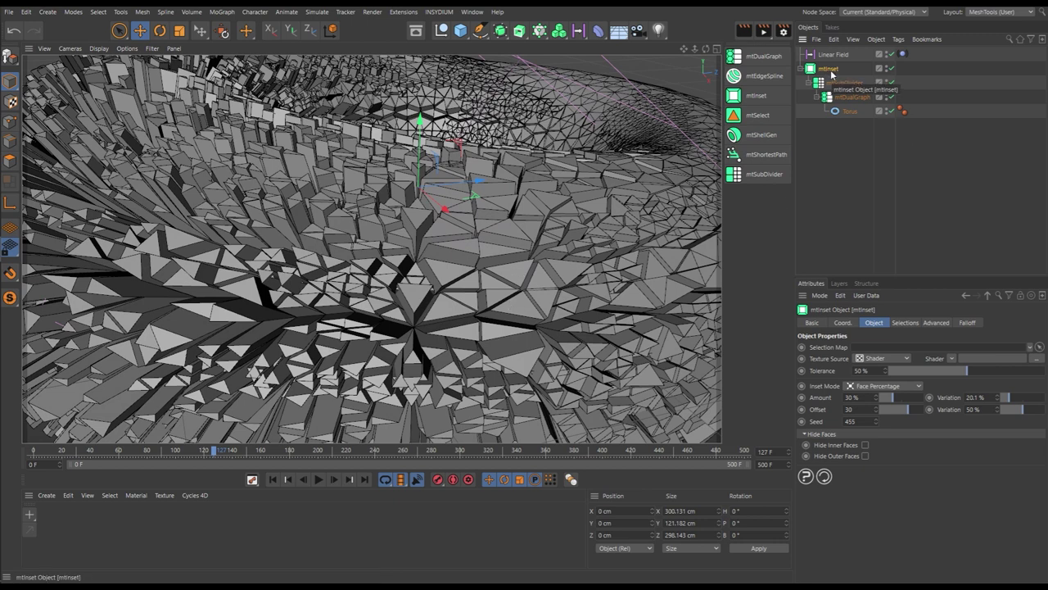
Wrap mtInset in a new inset generator, mtInset.1, with about 27 % Amount.
alt+click(756, 96)
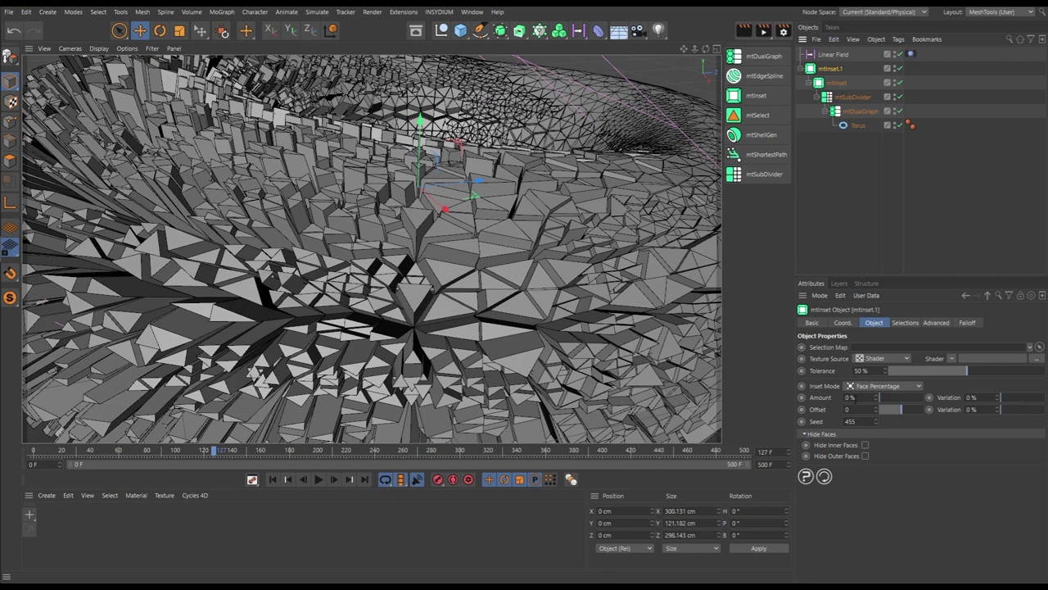
drag(880, 399, 893, 401)
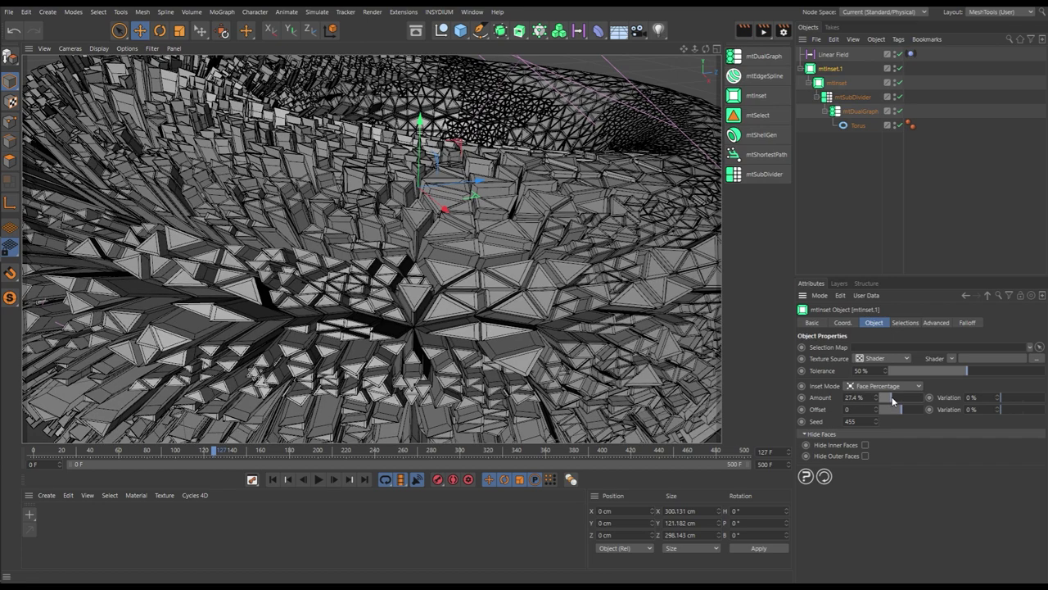
scroll(438, 234, up, 5)
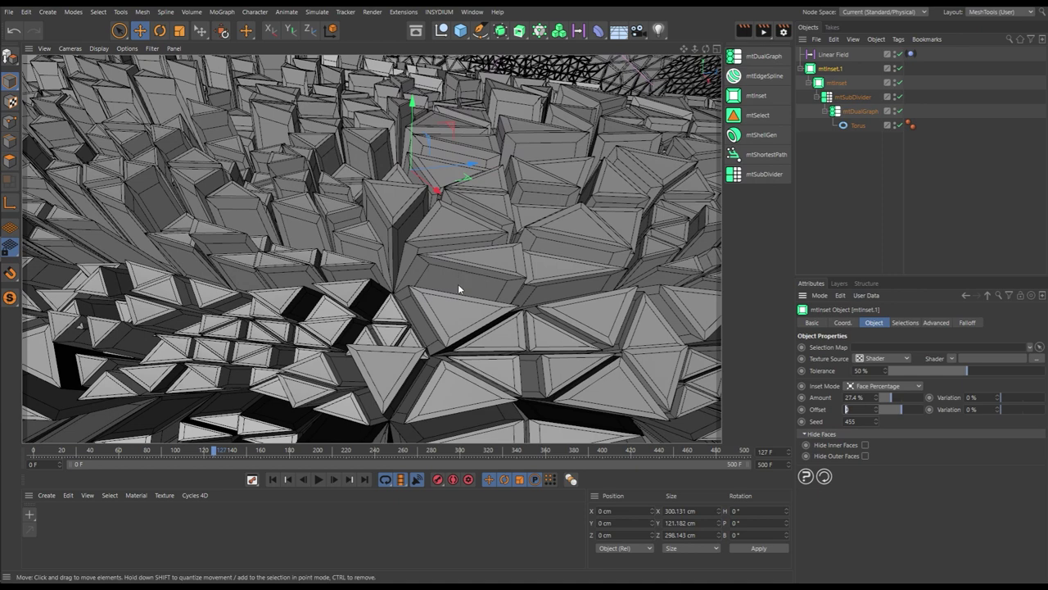
Give mtInset.1 an Offset of 0.8 with 49.4 % Offset variation.
text(1)
key(Return)
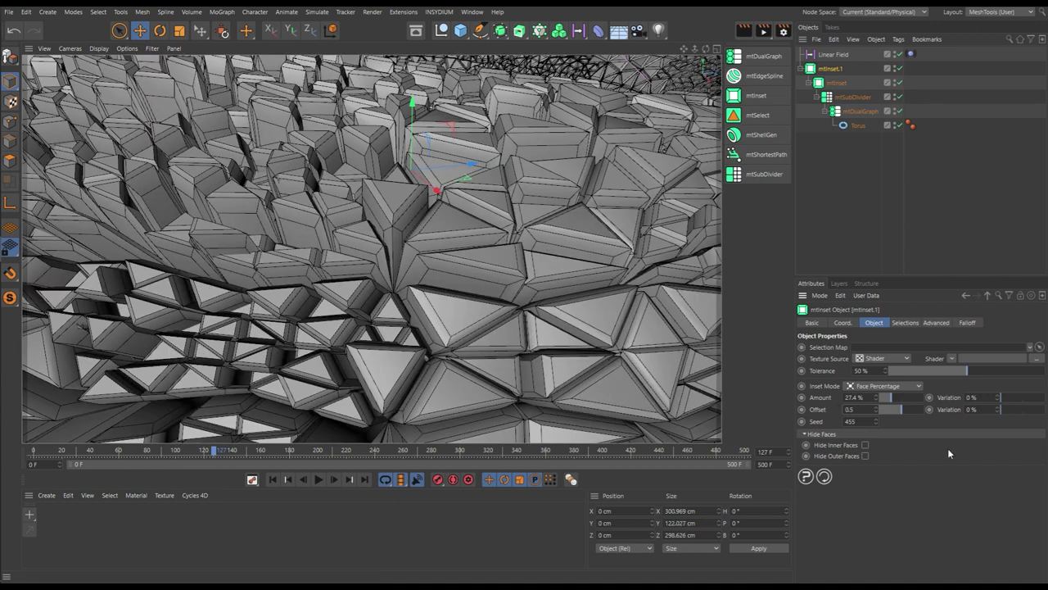
drag(1007, 415, 1023, 413)
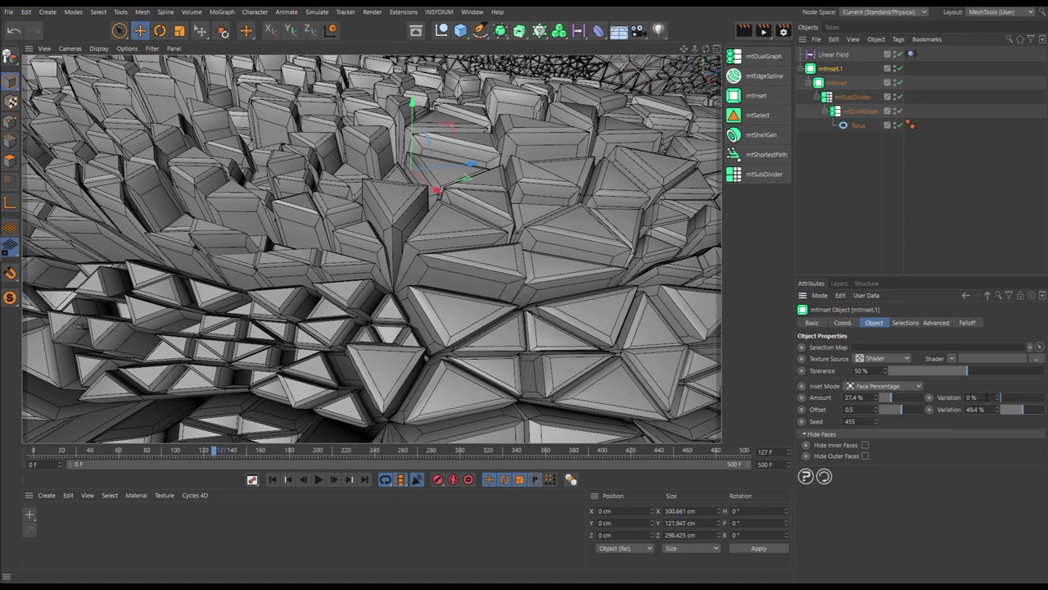
click(865, 411)
key(Return)
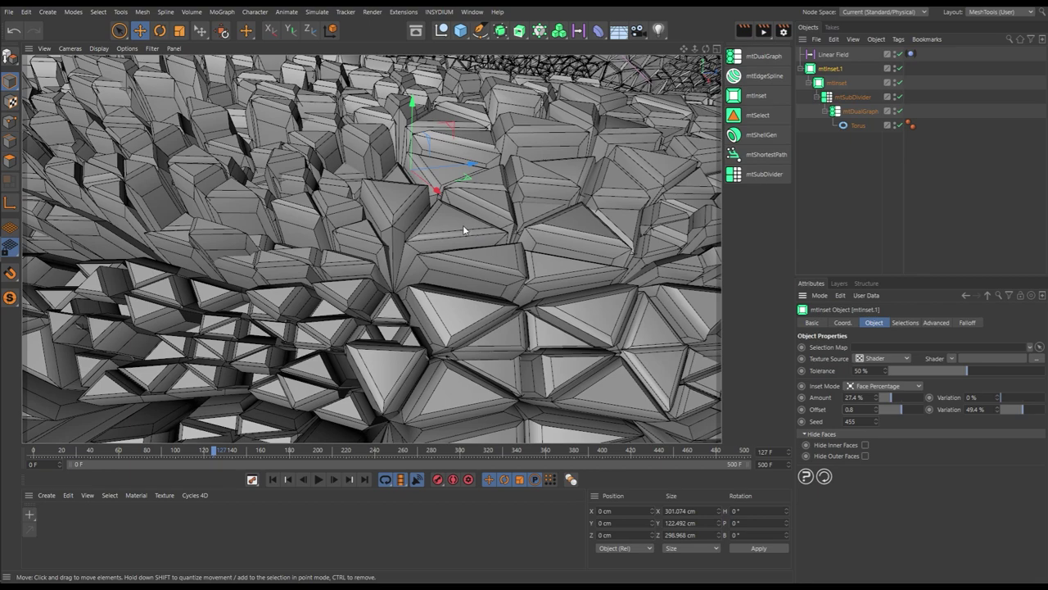
scroll(463, 229, down, 10)
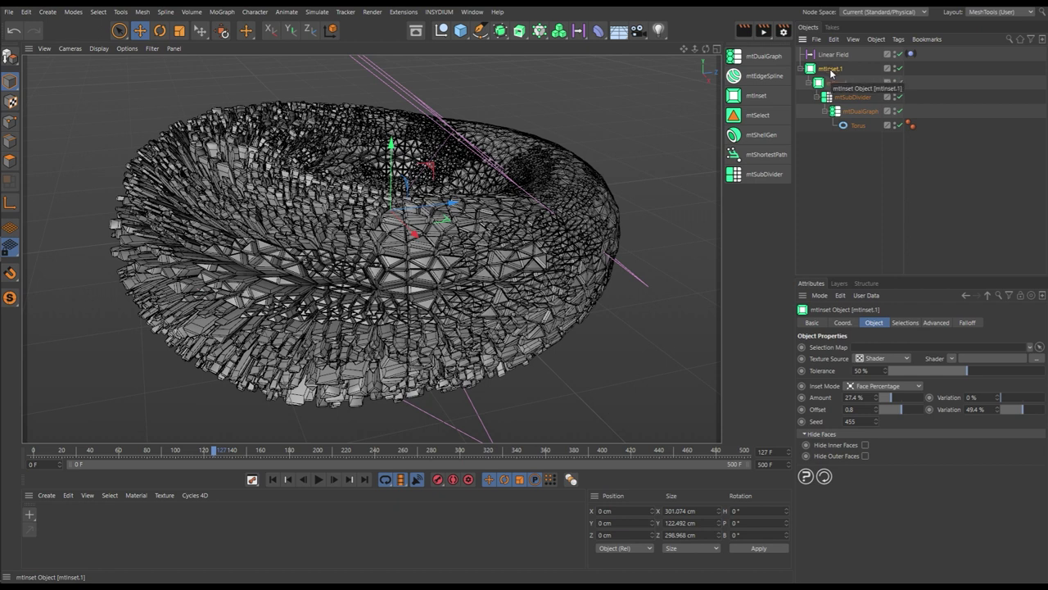
Add the Linear Field to mtInset.1's falloff and play the animation to frame 41.
click(969, 323)
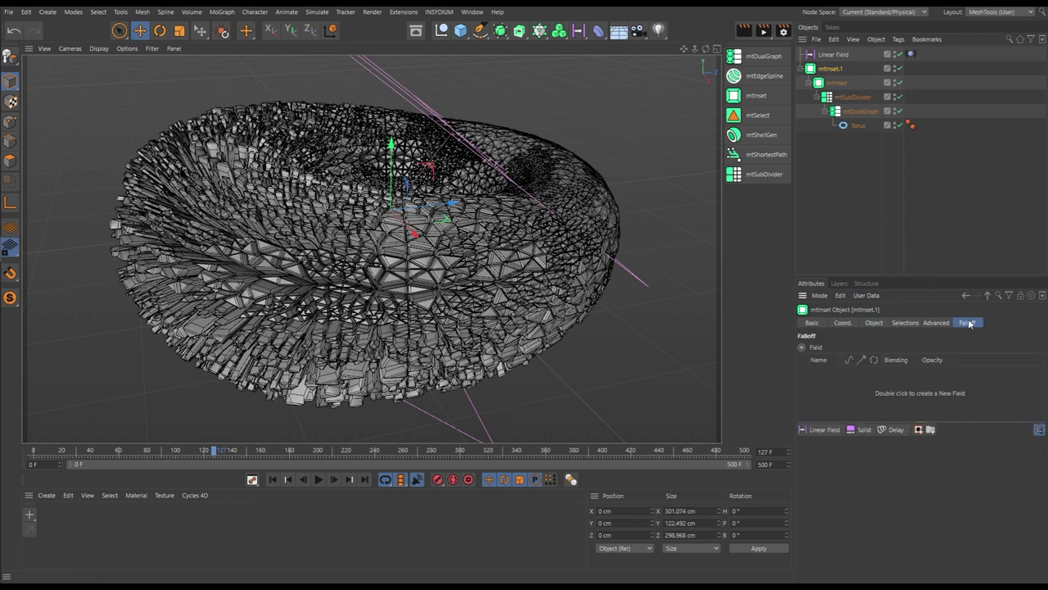
drag(833, 54, 875, 385)
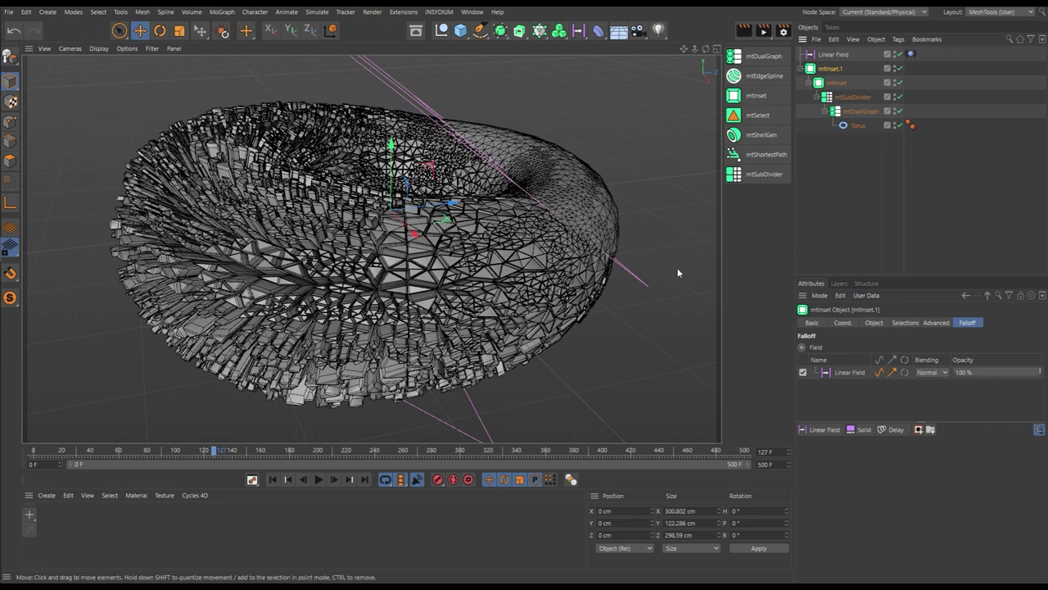
click(273, 479)
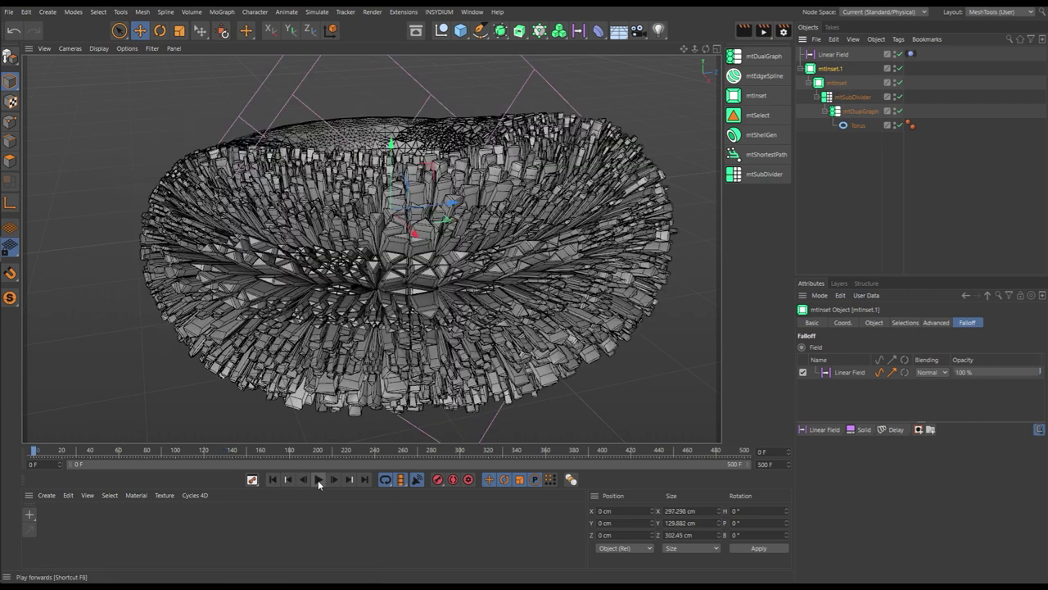
click(319, 479)
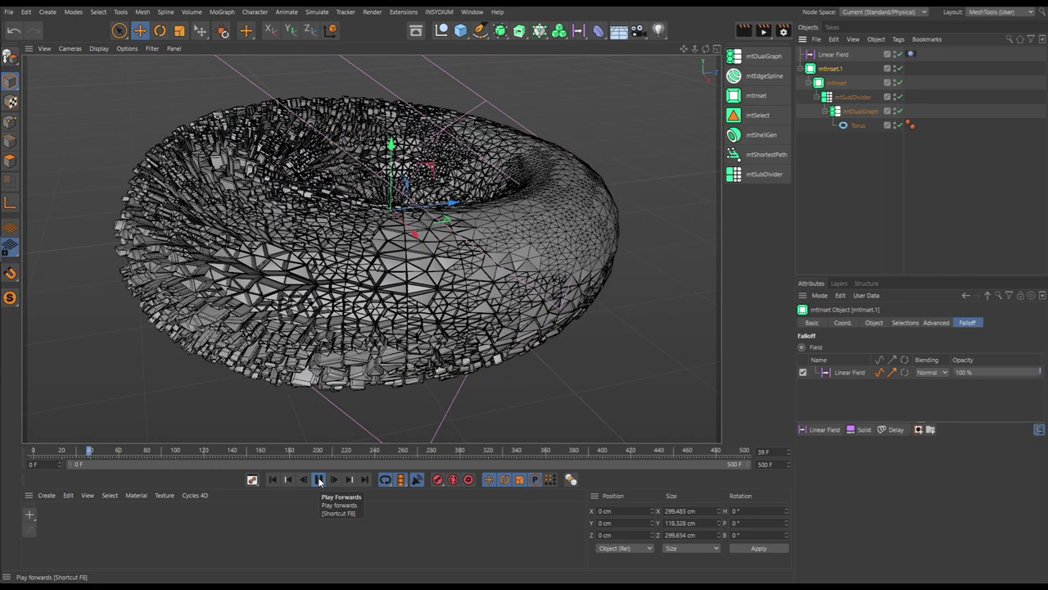
click(319, 479)
Orbit around the torus to inspect the field-driven insets at frame 41.
scroll(300, 270, down, 5)
alt+drag(300, 271, 323, 284)
scroll(323, 284, up, 6)
alt+drag(403, 264, 362, 268)
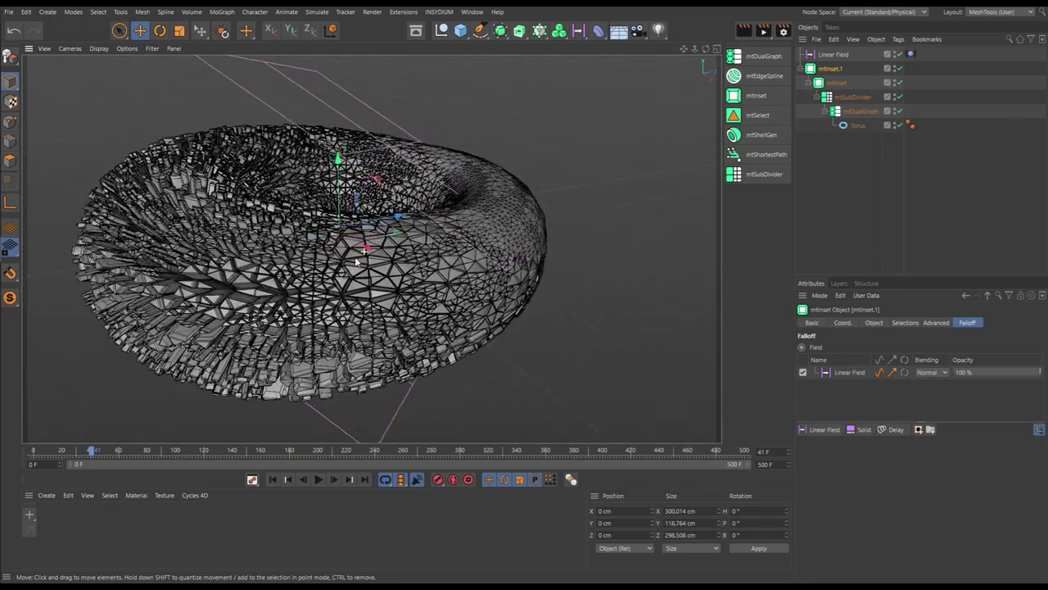
scroll(410, 254, up, 2)
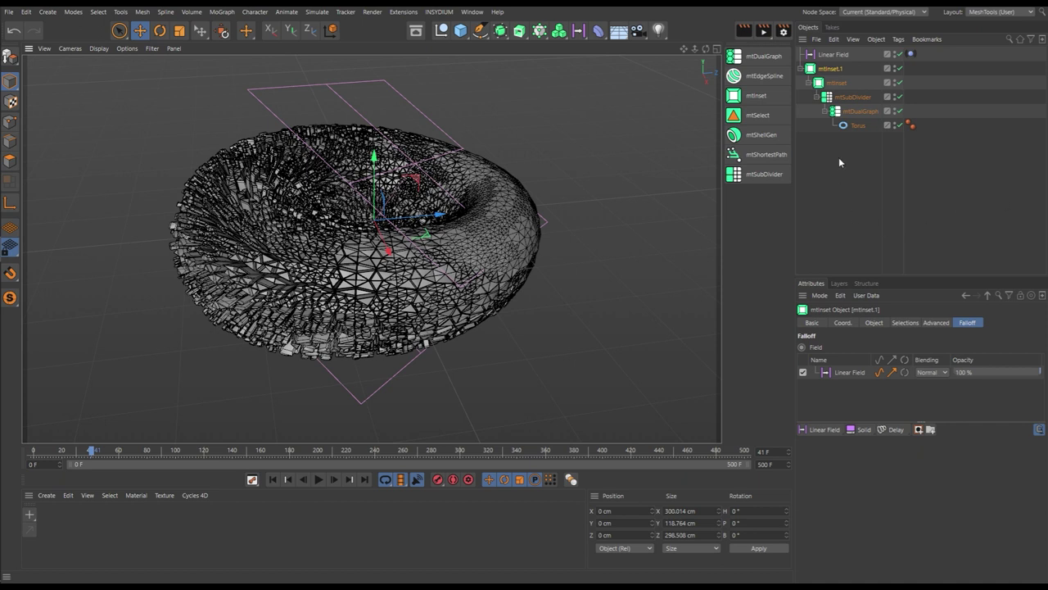
click(851, 96)
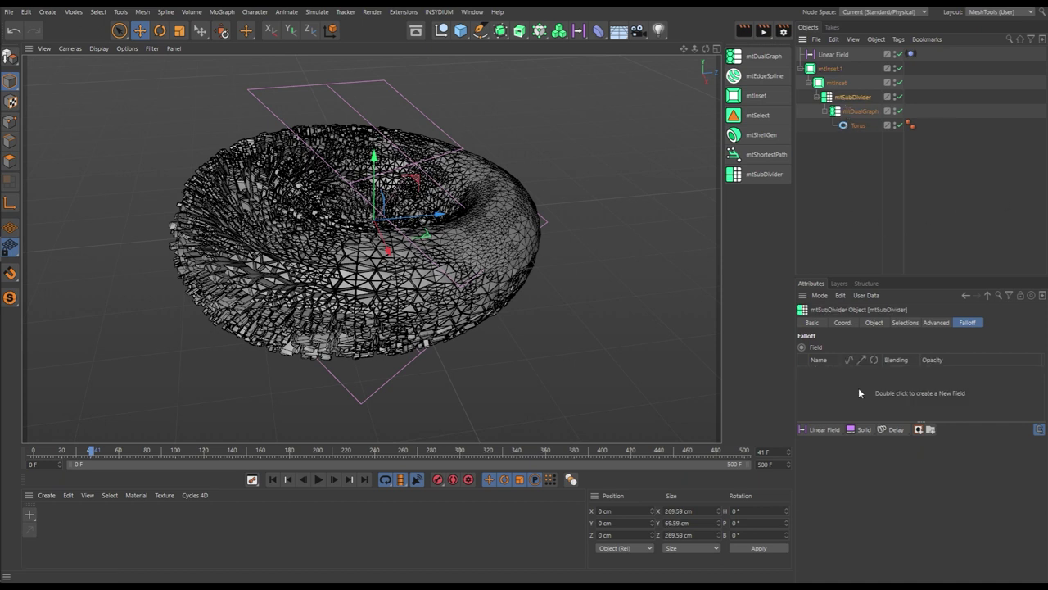
Switch to Gouraud shading, set mtSubDivider's Subdivision to 1, and rewind to frame 0.
click(875, 322)
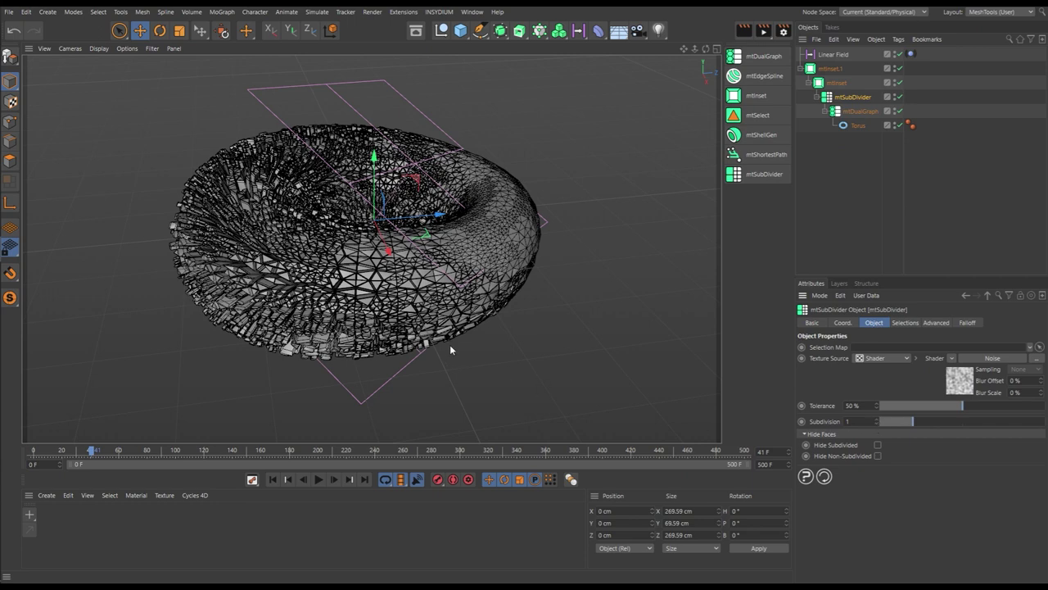
text(2)
key(Return)
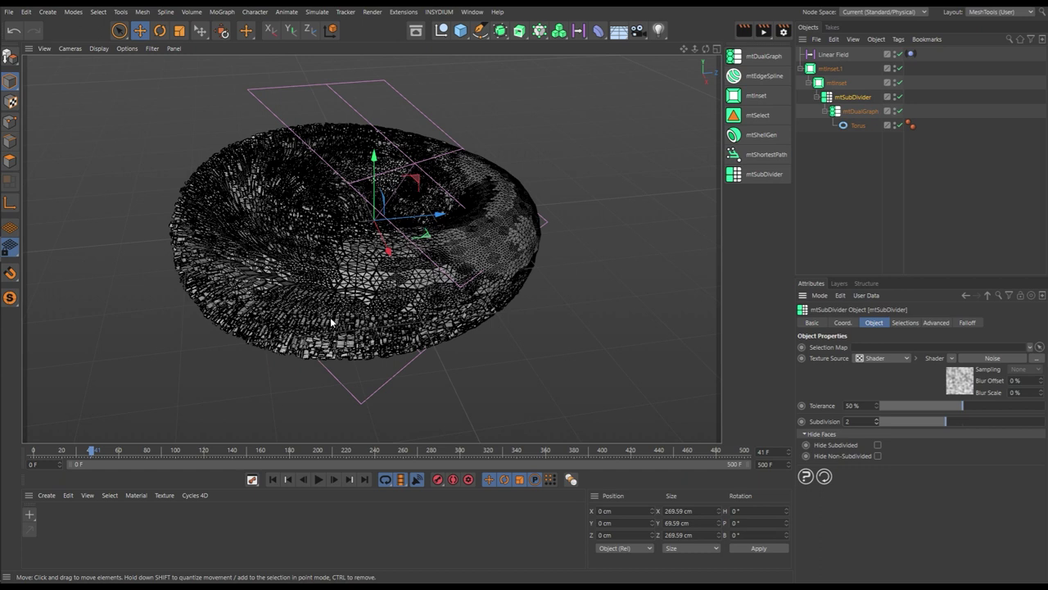
key(n)
key(a)
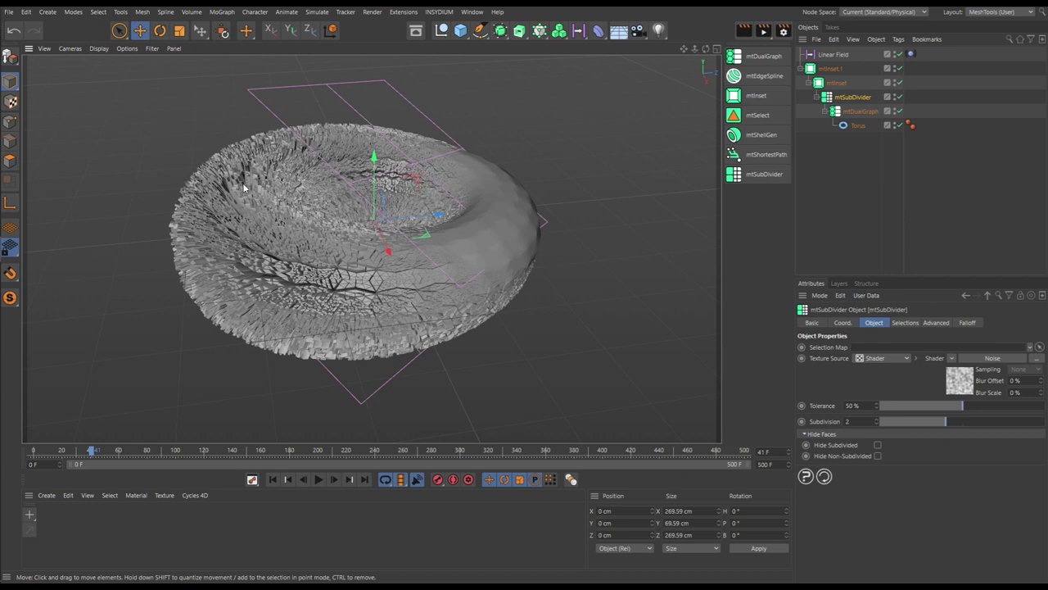
click(876, 423)
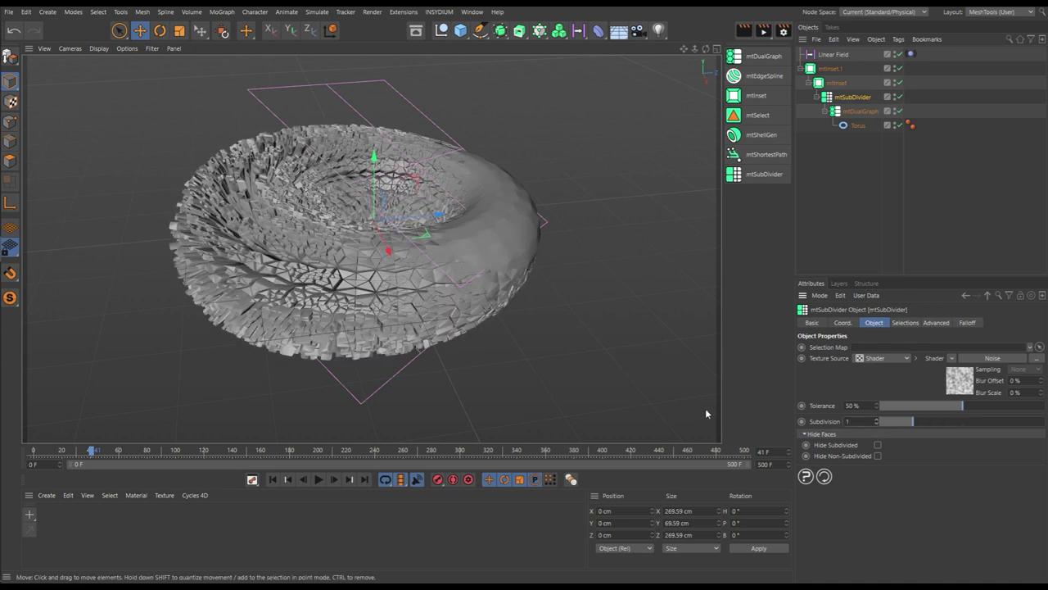
click(273, 479)
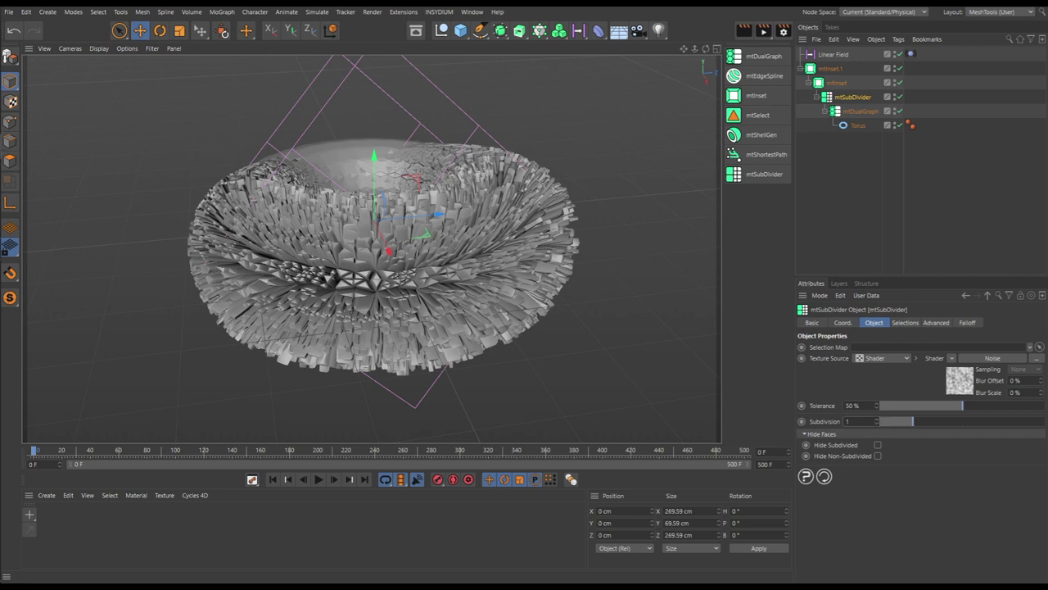
click(479, 13)
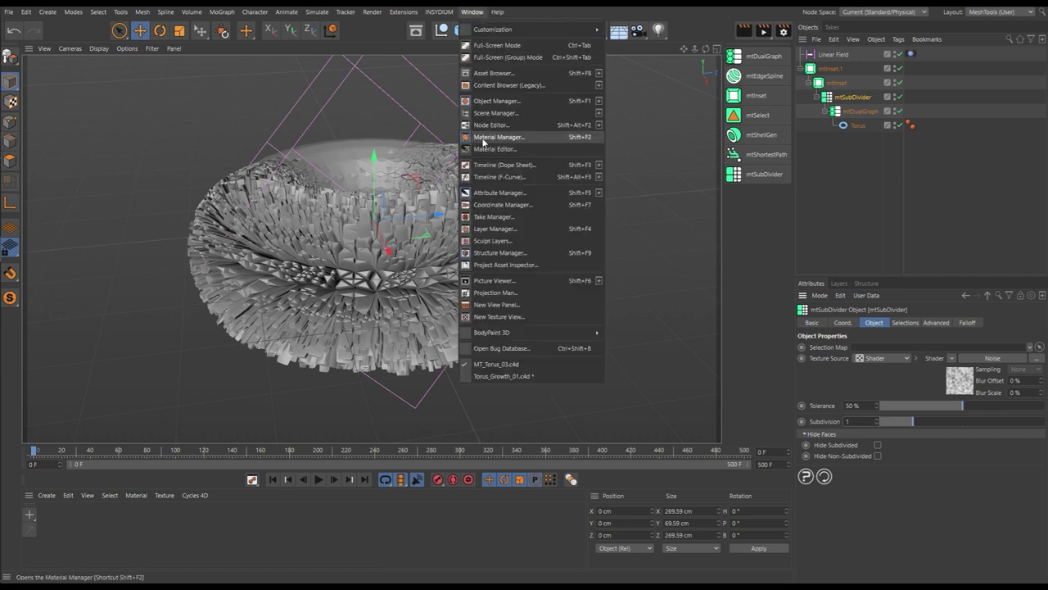
click(496, 281)
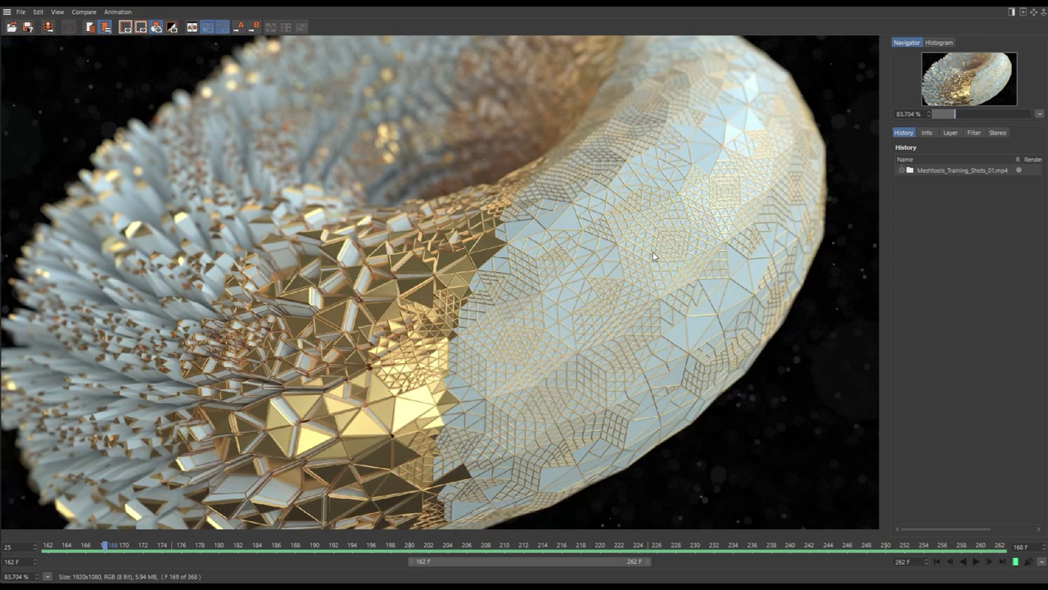
click(1043, 11)
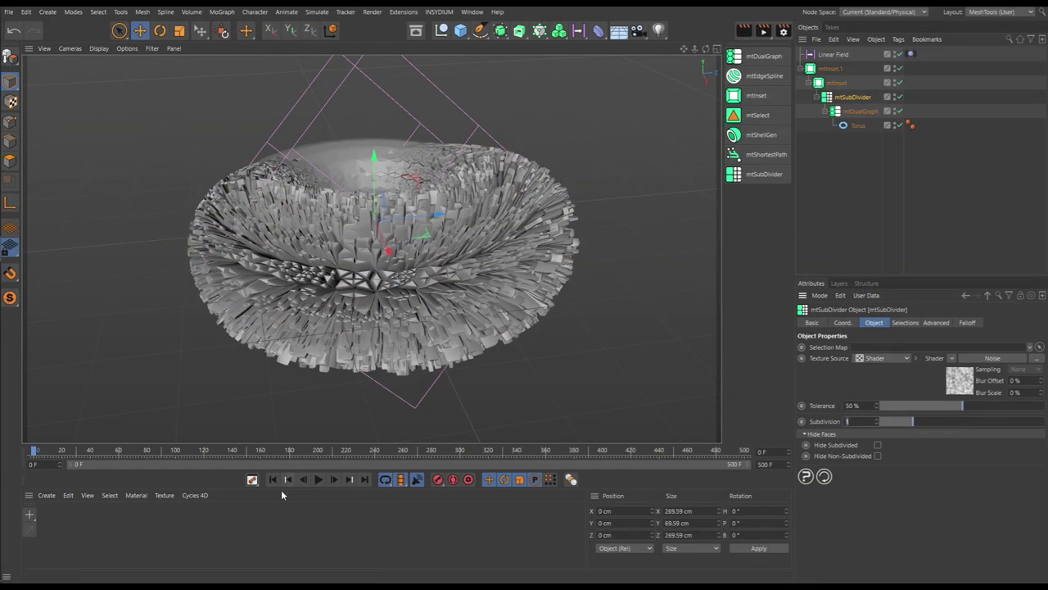
Disable mtSubDivider, orbit to view the coarser torus mesh, and select mtInset.1.
scroll(396, 237, down, 5)
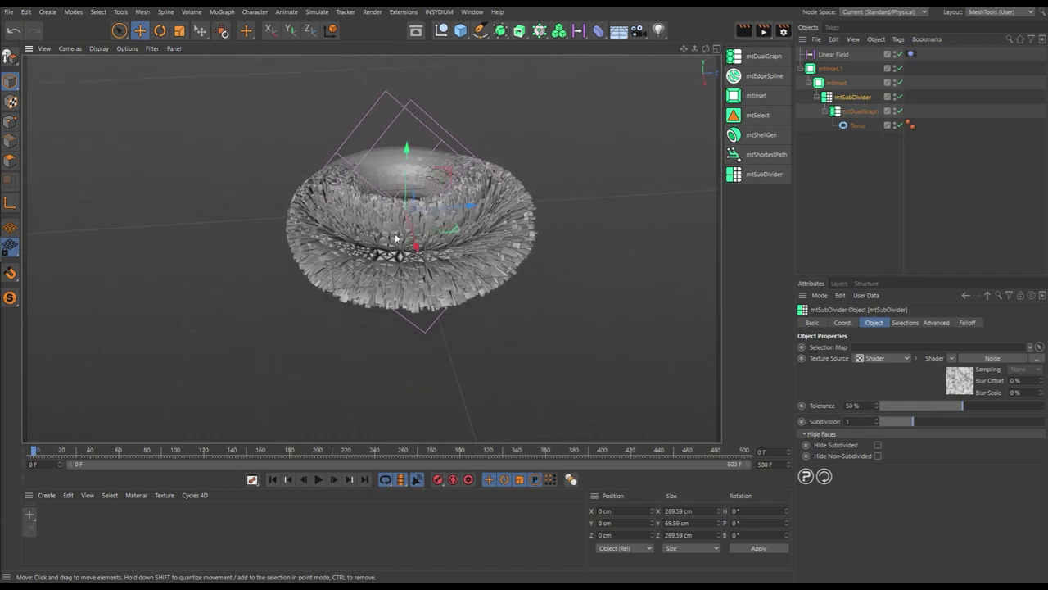
alt+drag(395, 238, 479, 237)
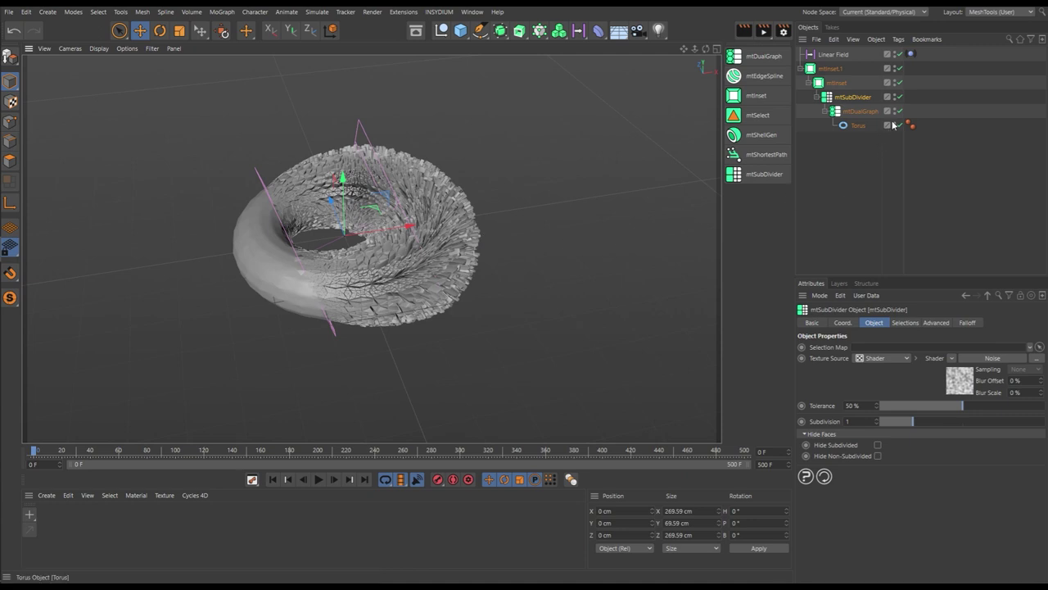
click(900, 98)
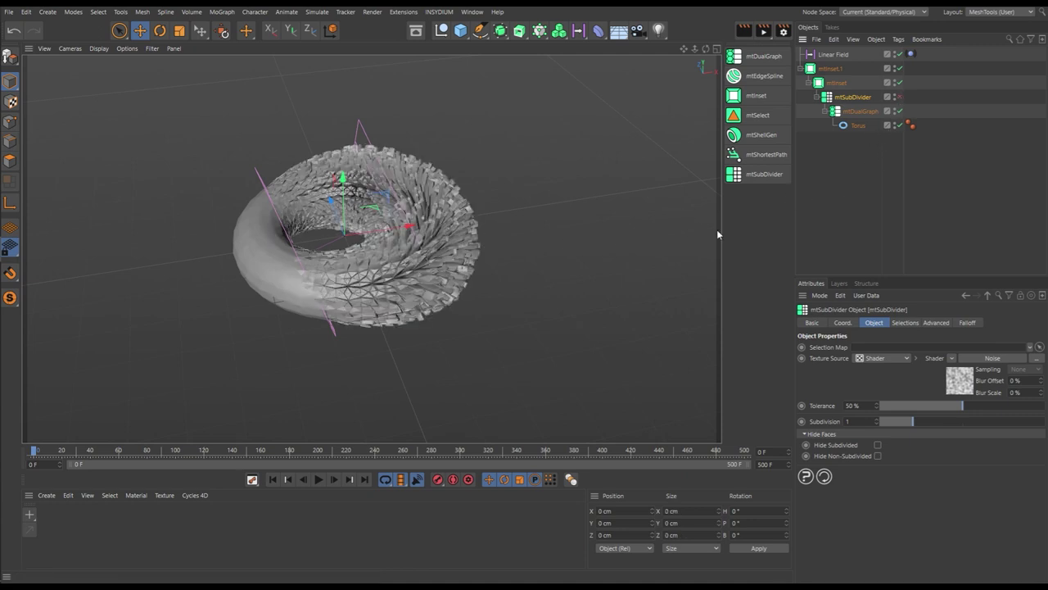
alt+drag(360, 256, 429, 258)
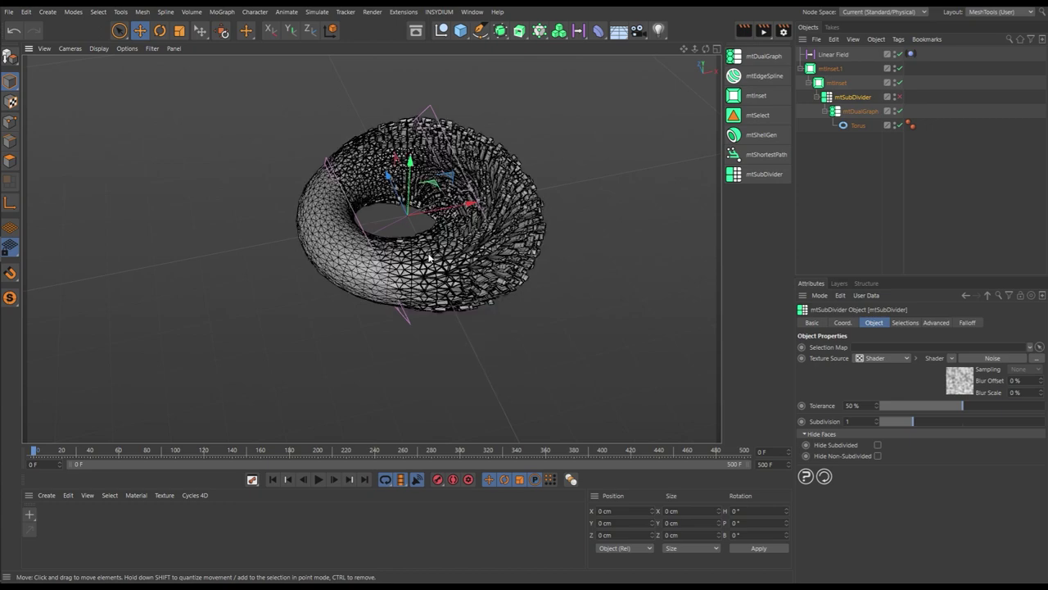
scroll(429, 259, up, 3)
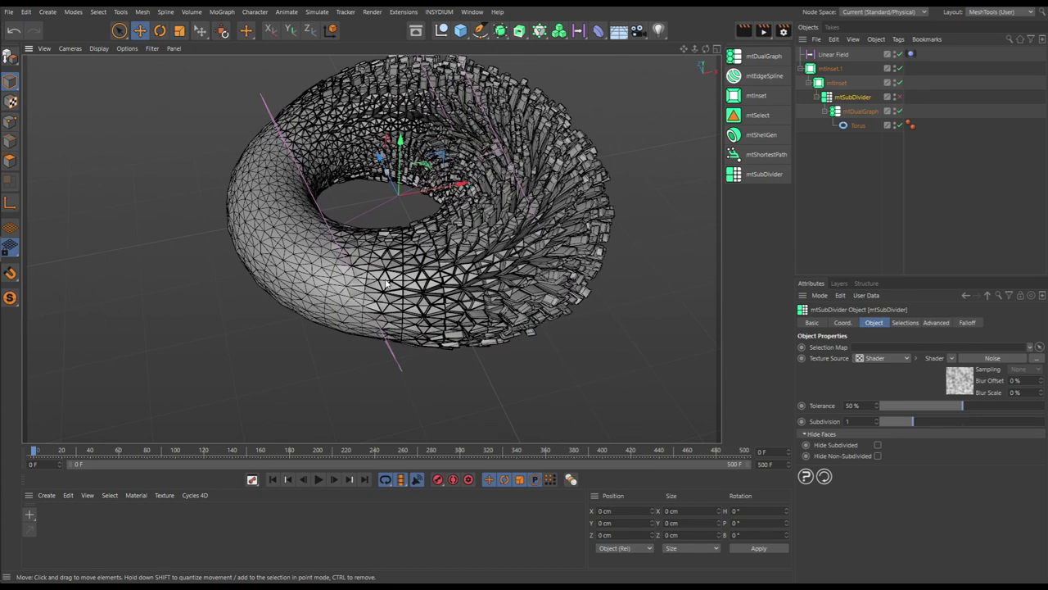
alt+drag(351, 268, 471, 310)
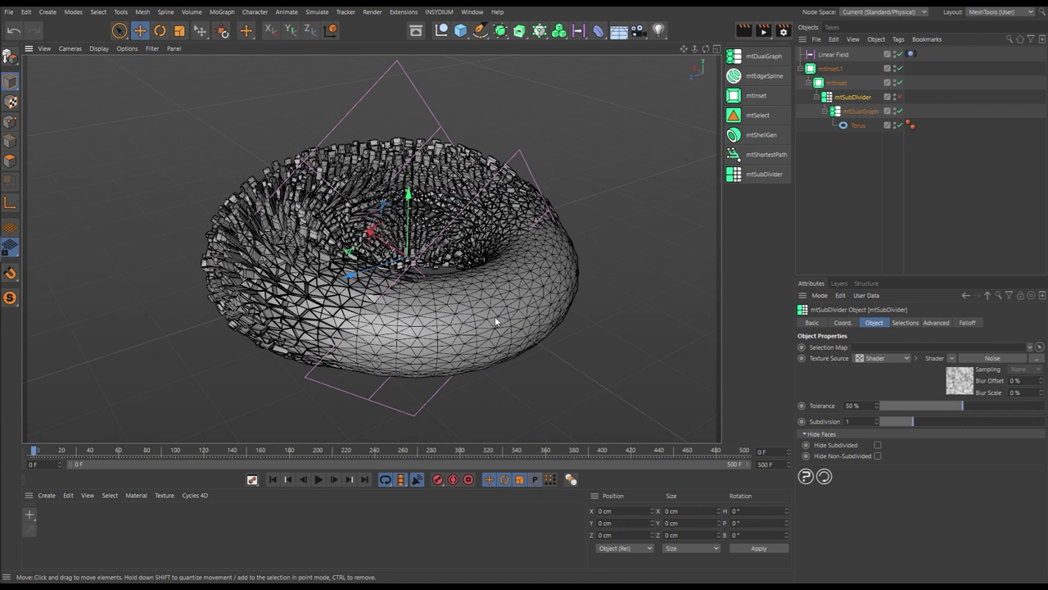
click(829, 70)
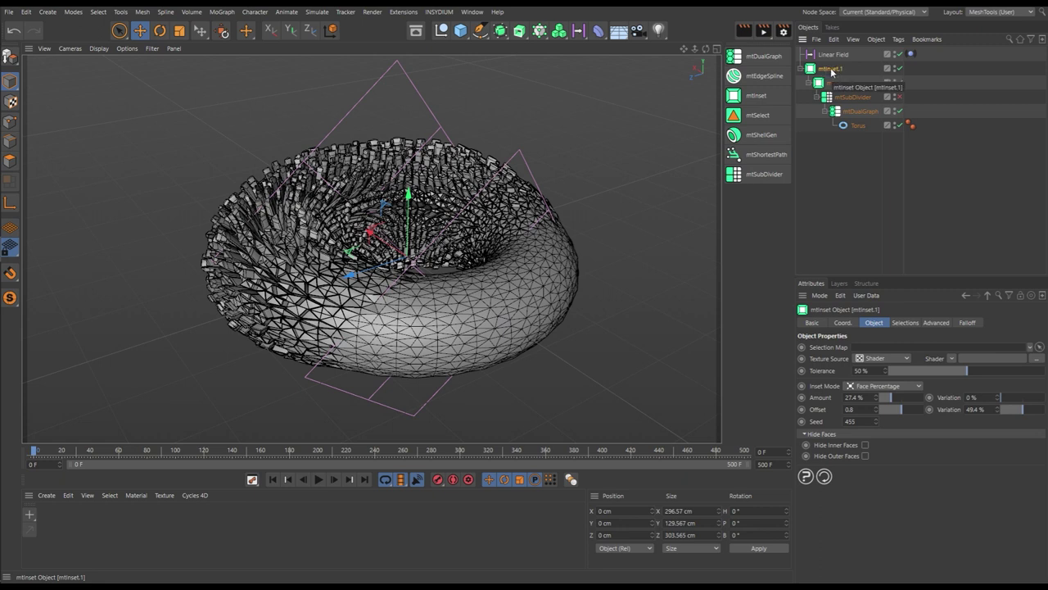
Add an mtEdgeSpline over mtInset.1, pick a spline-showing display mode, and hide mtInset.1.
click(764, 77)
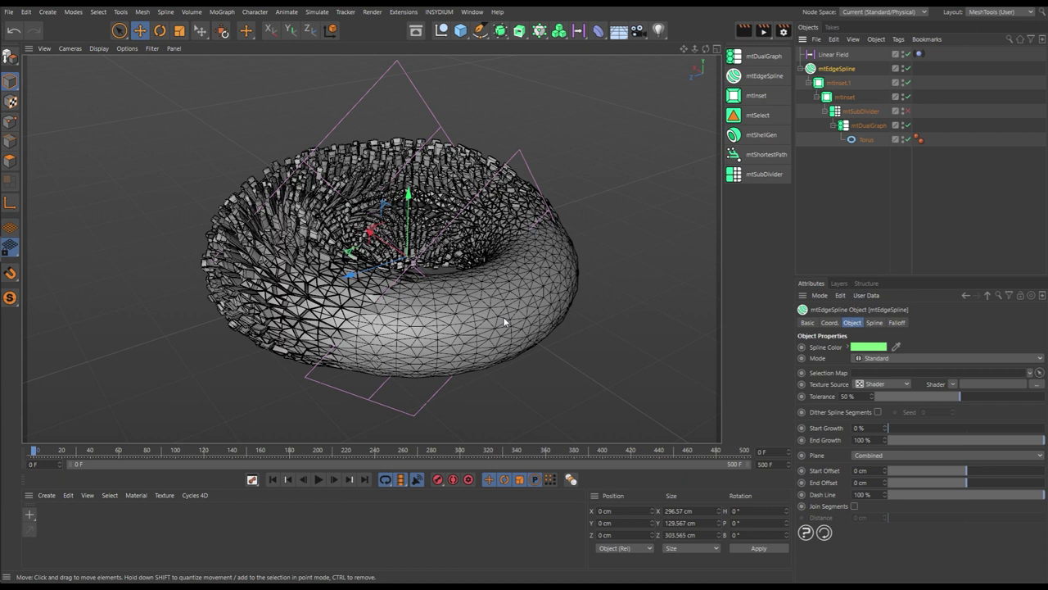
right_click(449, 326)
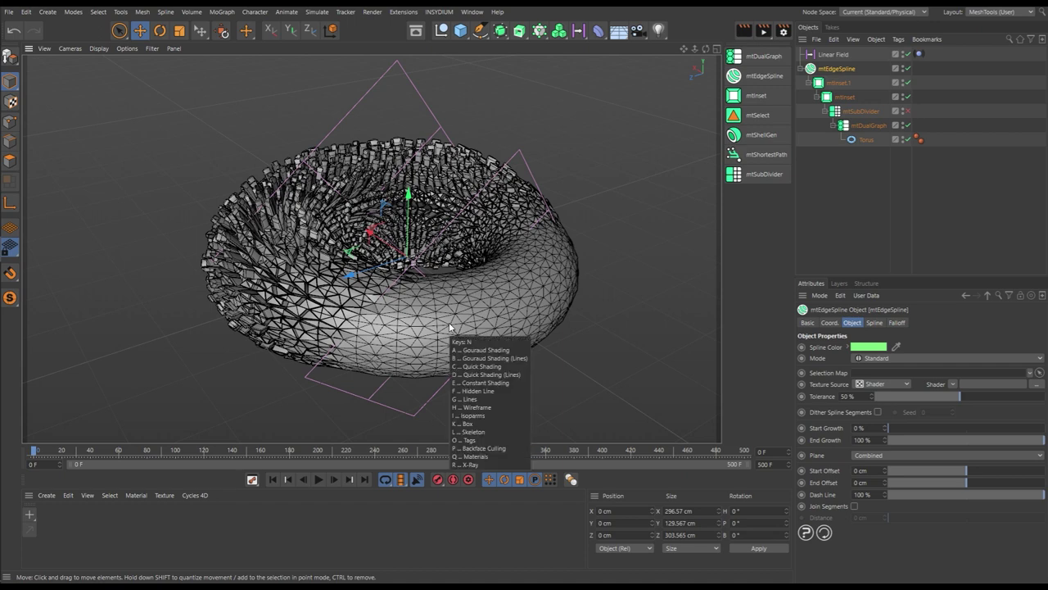
click(449, 326)
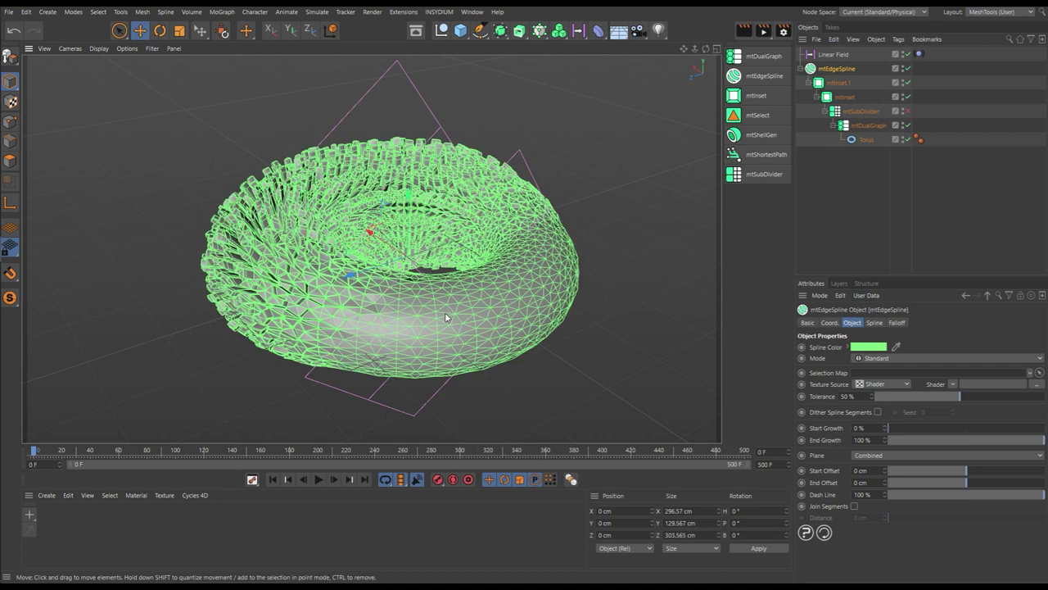
click(905, 83)
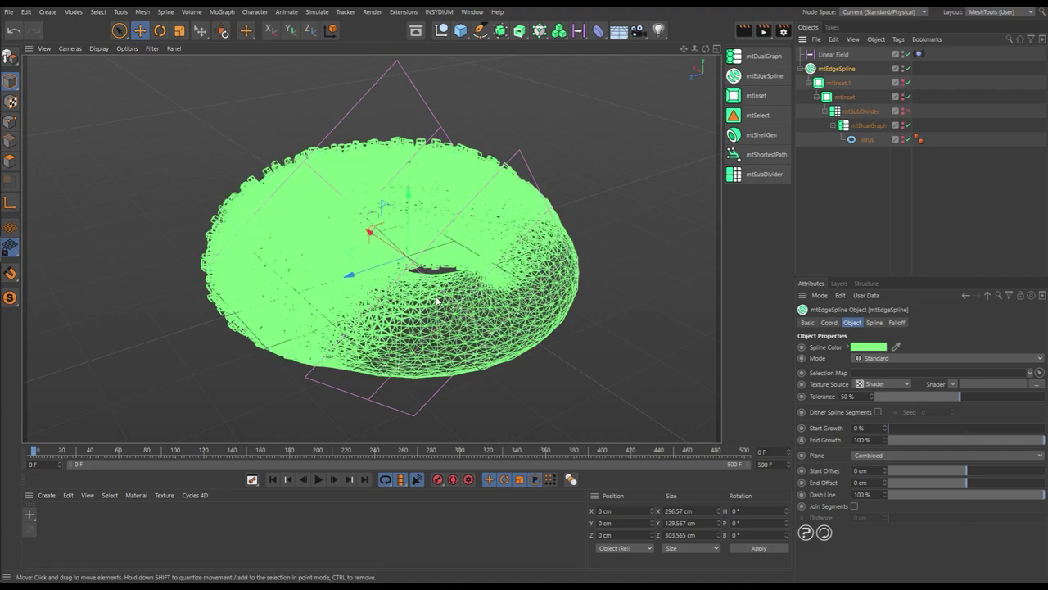
Orbit around the spline torus and play the animation, stopping near frame 30.
scroll(437, 301, up, 10)
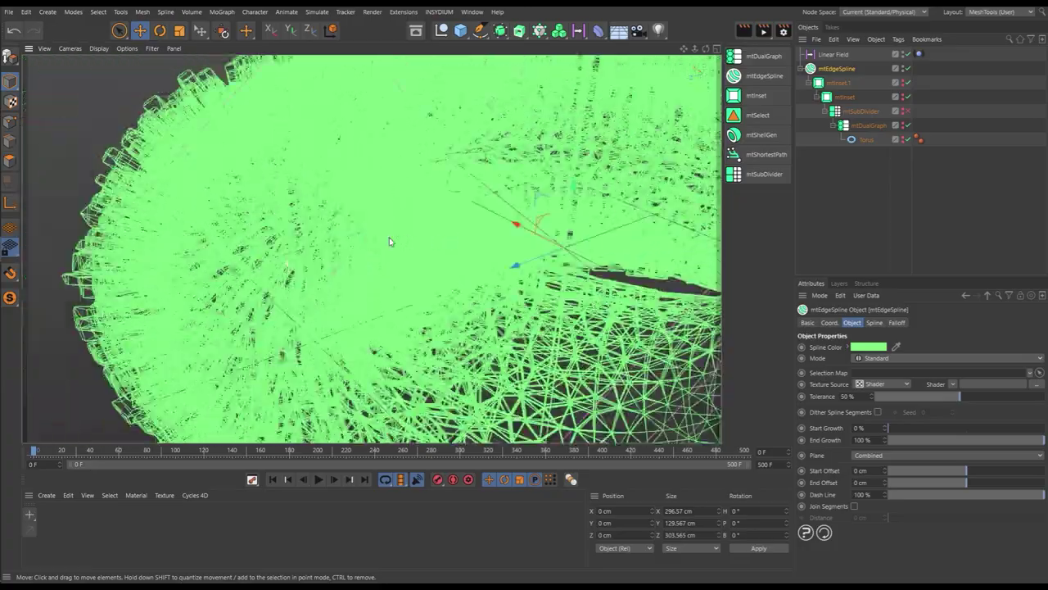
scroll(389, 242, down, 5)
alt+drag(389, 242, 397, 205)
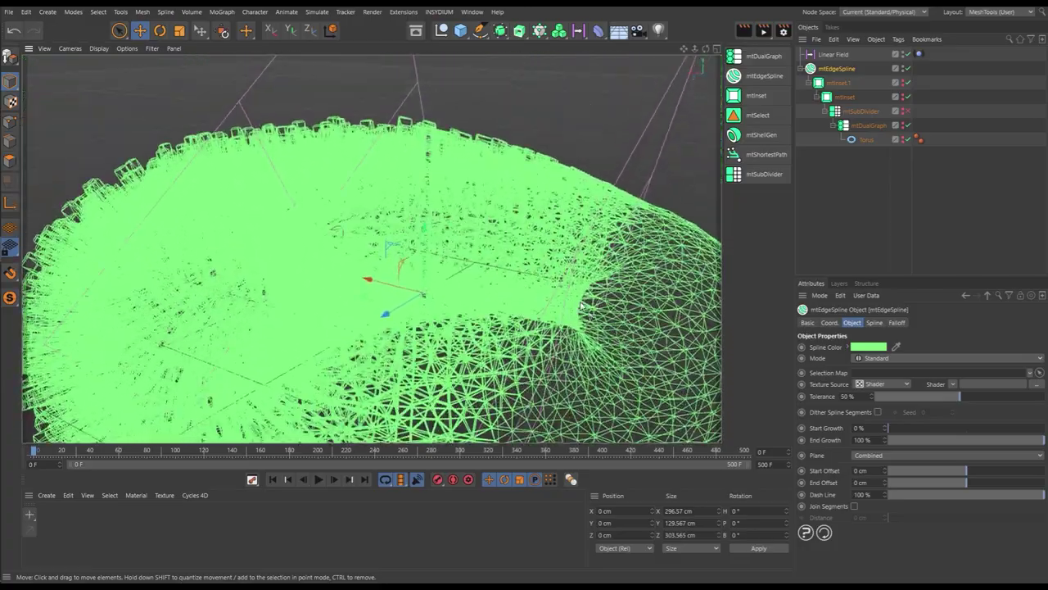
scroll(579, 304, down, 8)
alt+drag(580, 304, 467, 280)
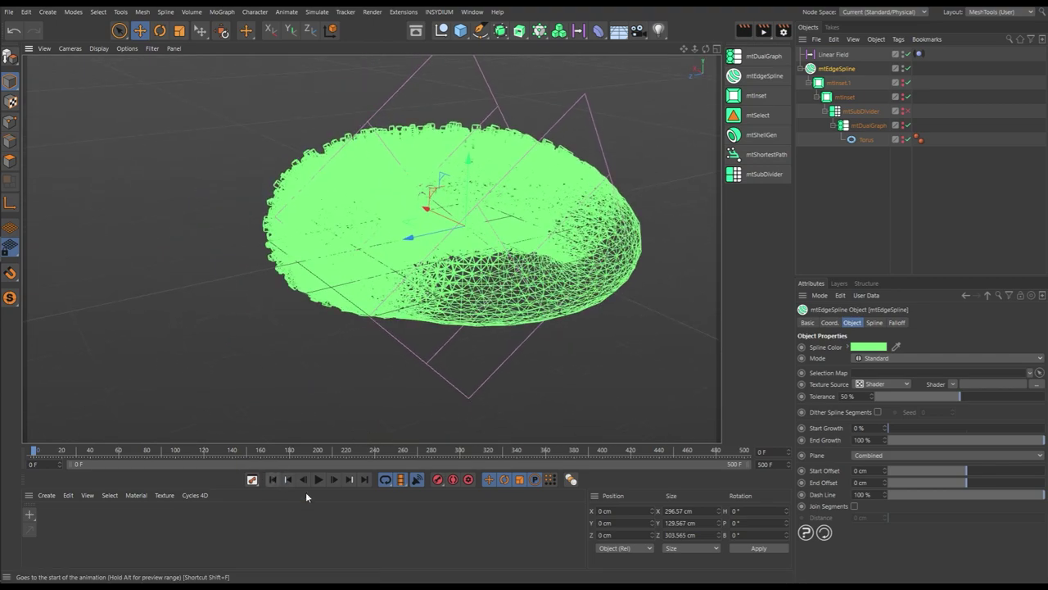
click(318, 480)
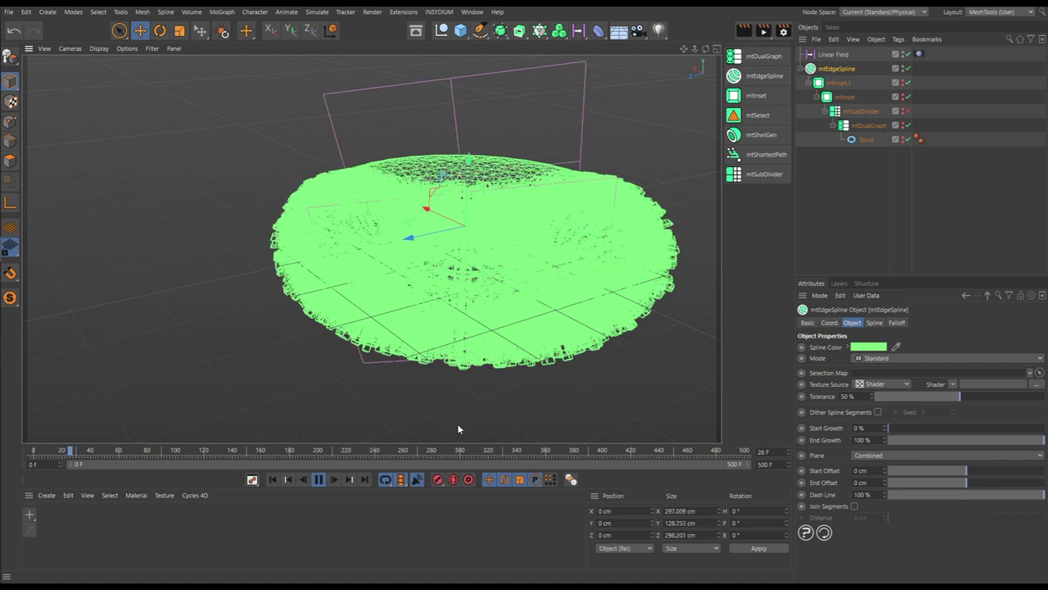
click(317, 479)
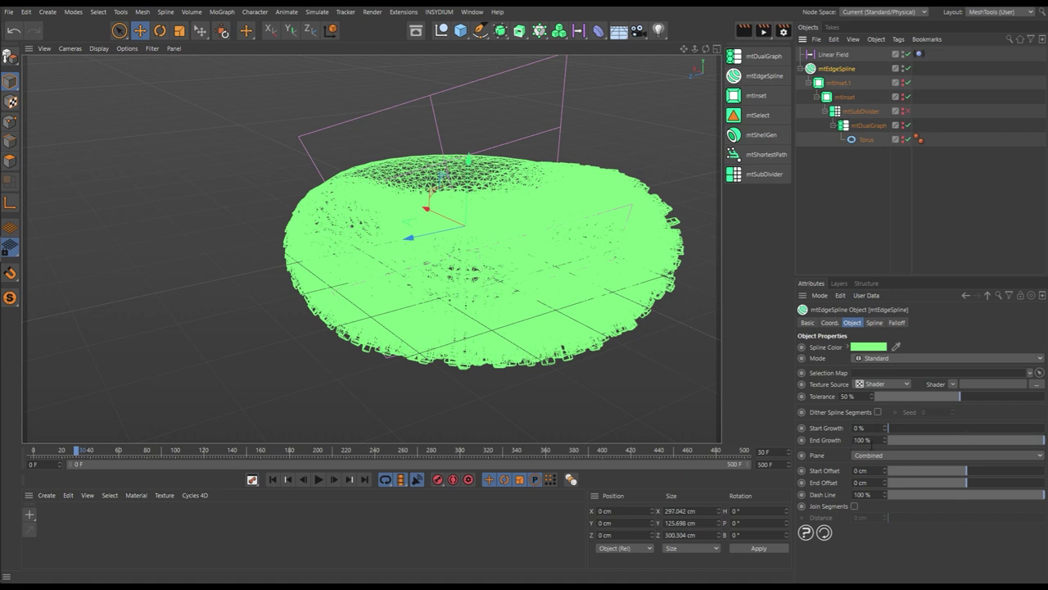
drag(974, 441, 1047, 447)
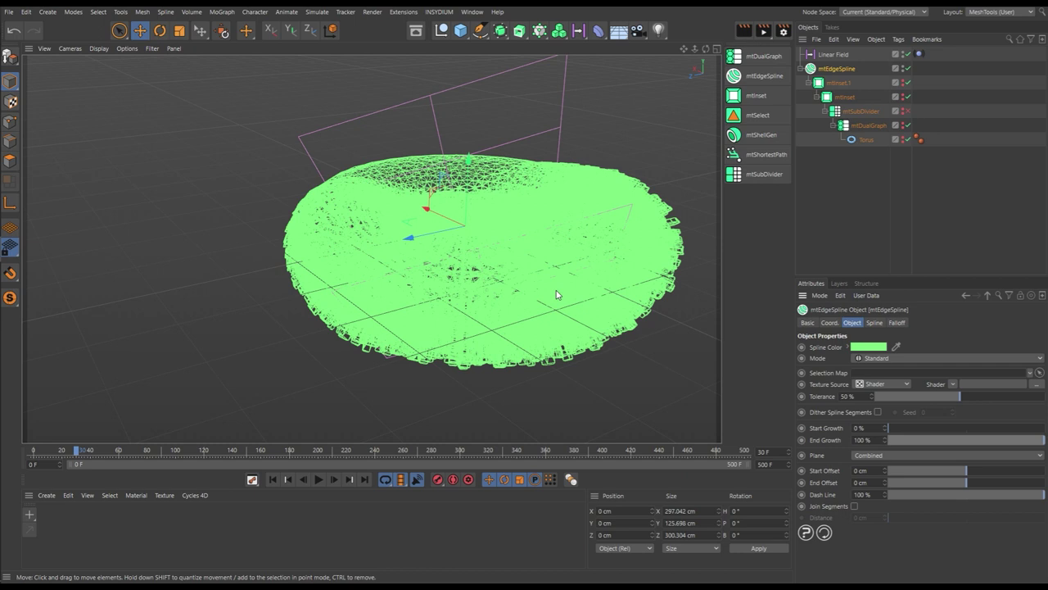
click(472, 11)
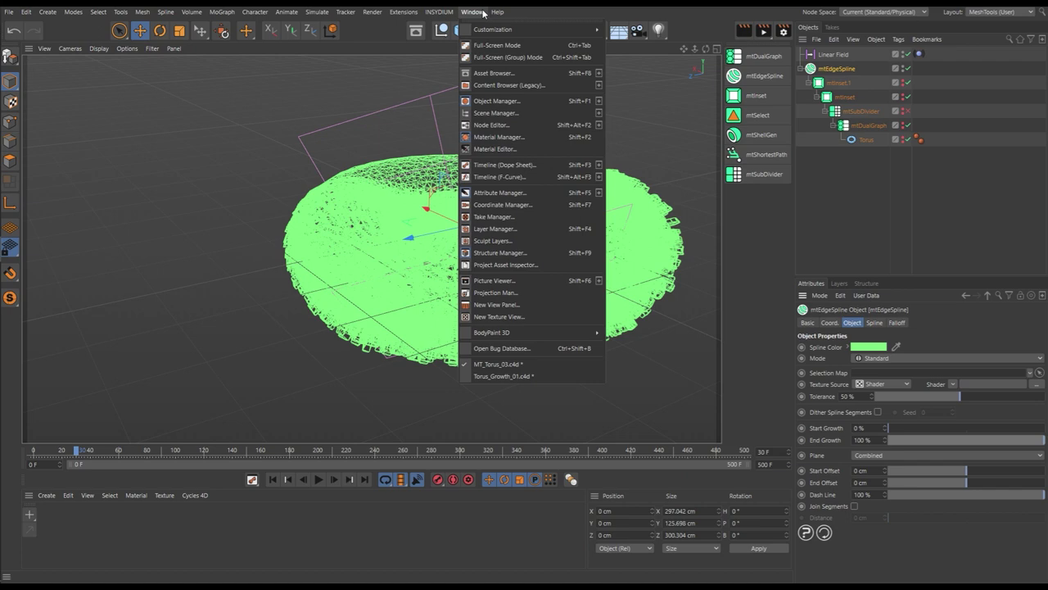
click(483, 11)
click(479, 11)
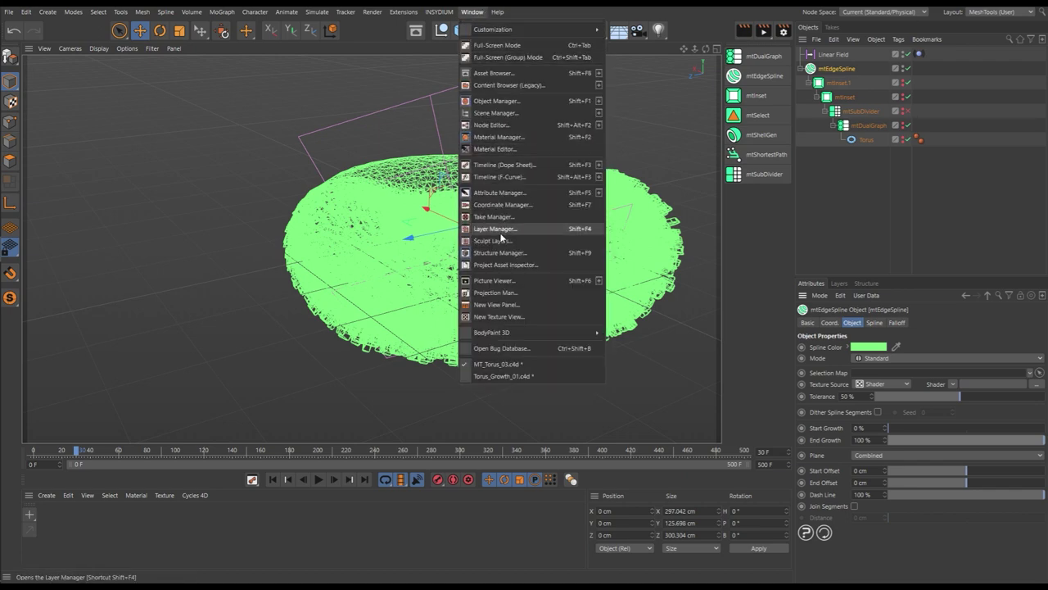
click(493, 281)
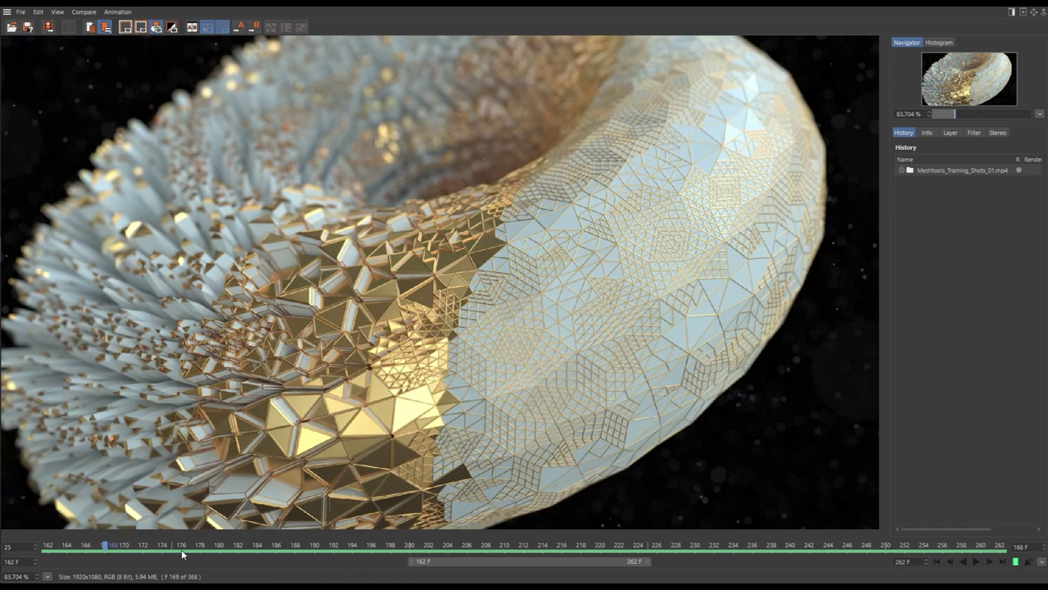
mouse_move(106, 554)
mouse_down()
mouse_move(362, 578)
mouse_move(549, 578)
mouse_move(368, 554)
mouse_move(216, 555)
mouse_up()
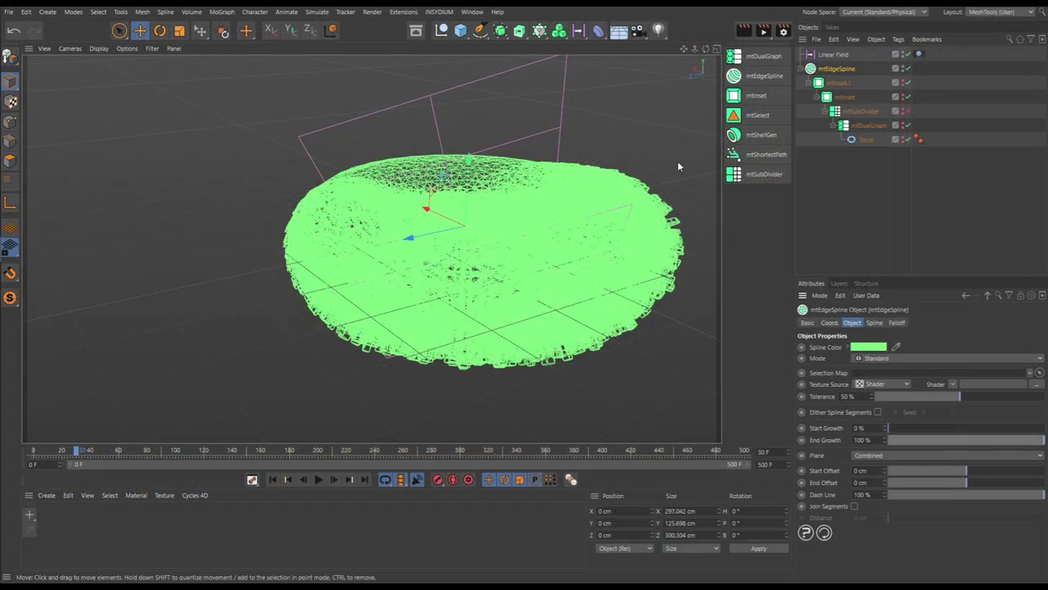
Duplicate the Linear Field and rename the copy Linear Field.Inverse.
click(834, 54)
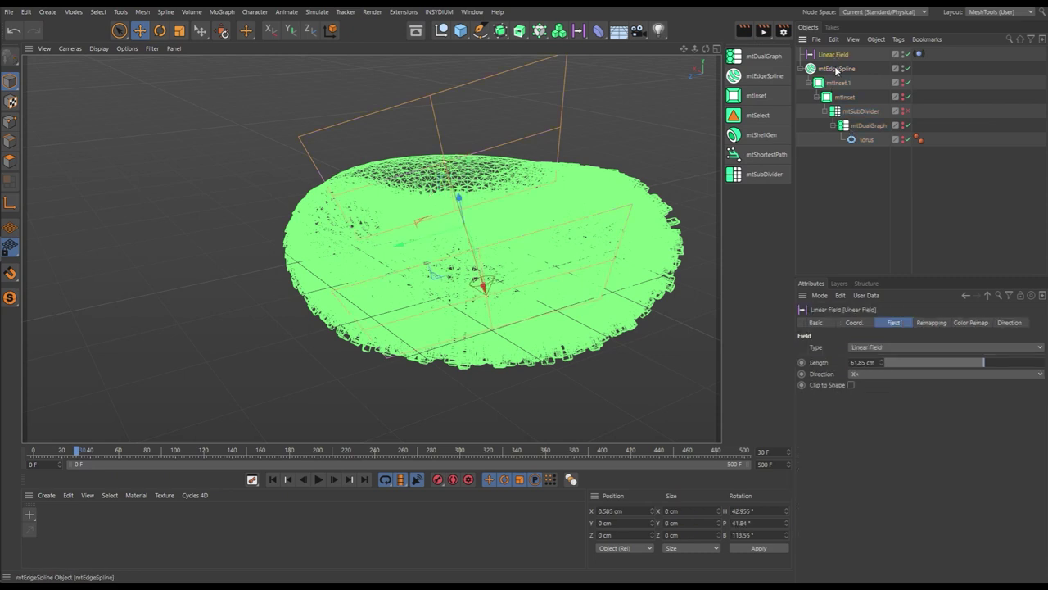
ctrl+drag(837, 55, 838, 71)
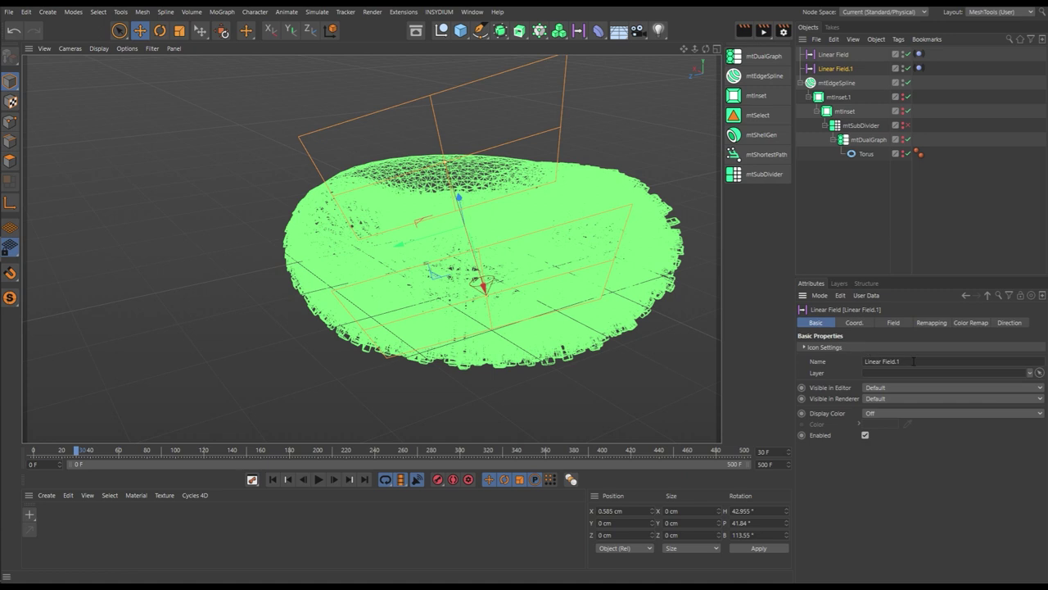
double_click(913, 361)
key(Return)
Invert Linear Field.Inverse's remapping and select mtEdgeSpline.
click(931, 323)
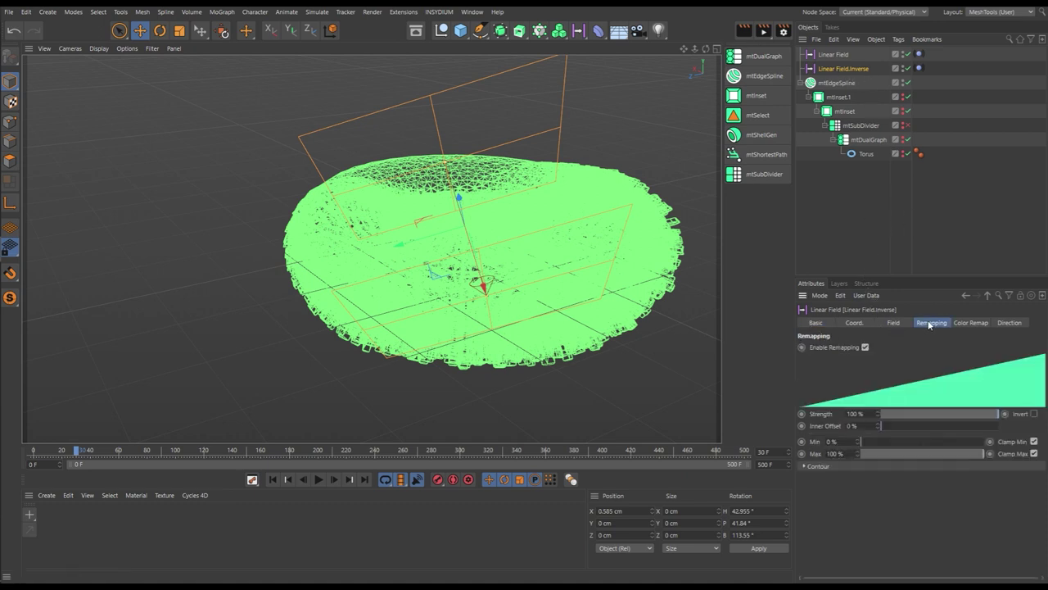
click(1034, 413)
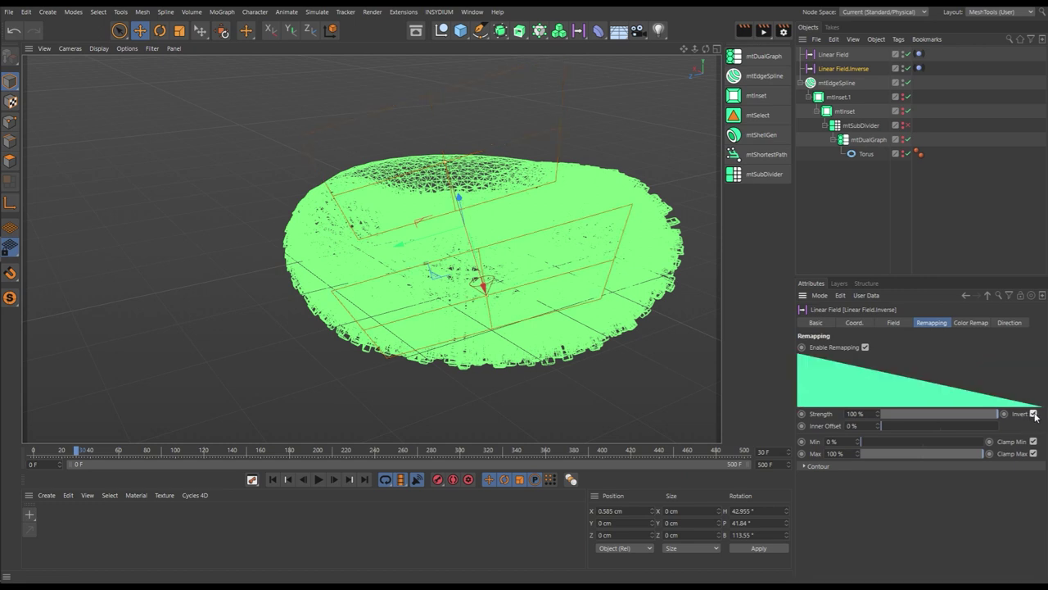
click(831, 84)
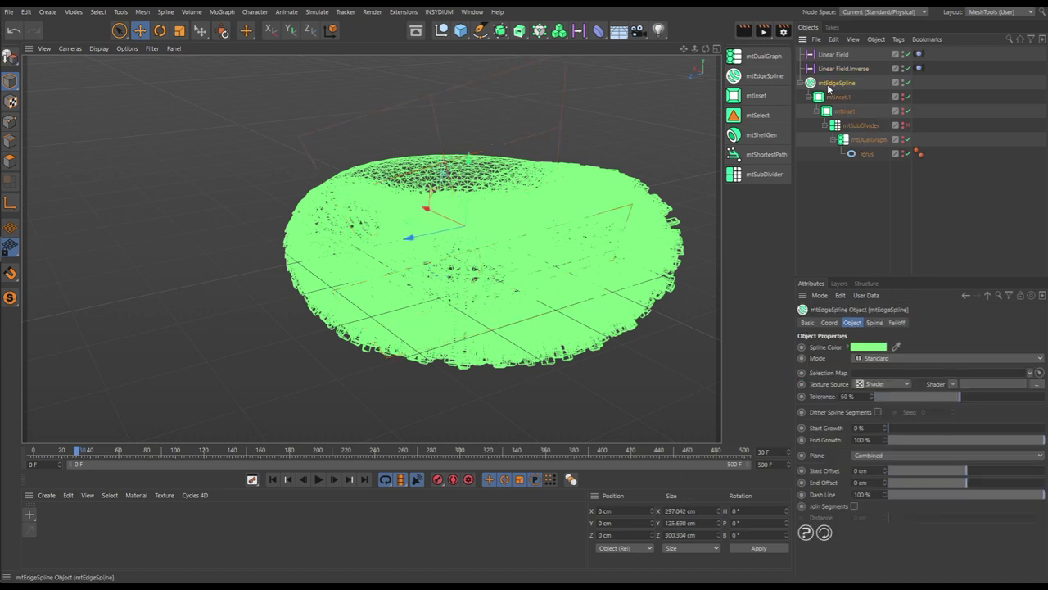
Add Linear Field.Inverse to mtEdgeSpline's falloff, re-enable mtInset.1, then orbit and play.
click(896, 323)
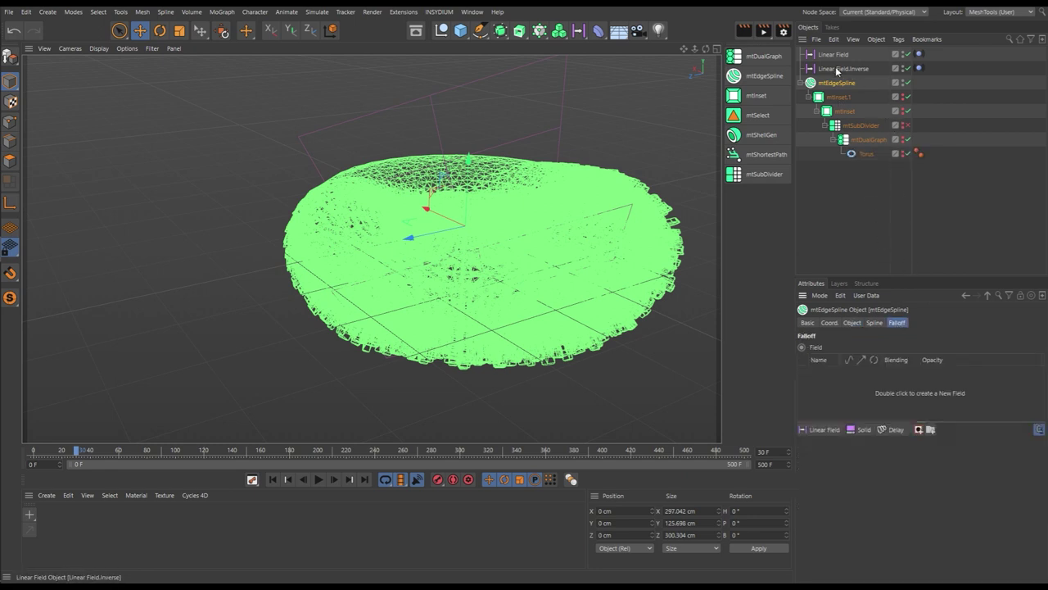
drag(841, 70, 873, 396)
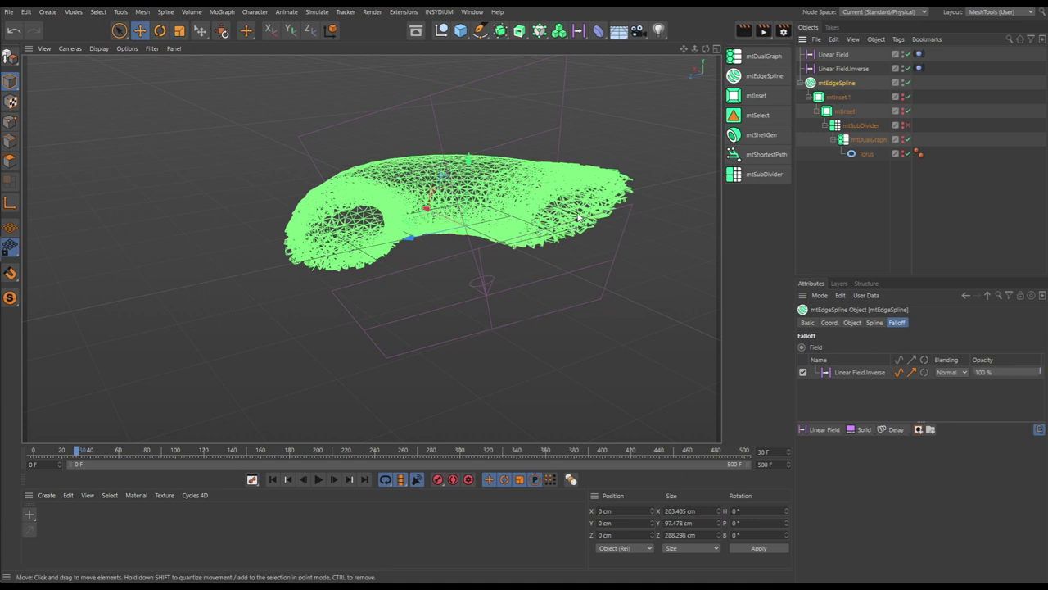
click(906, 110)
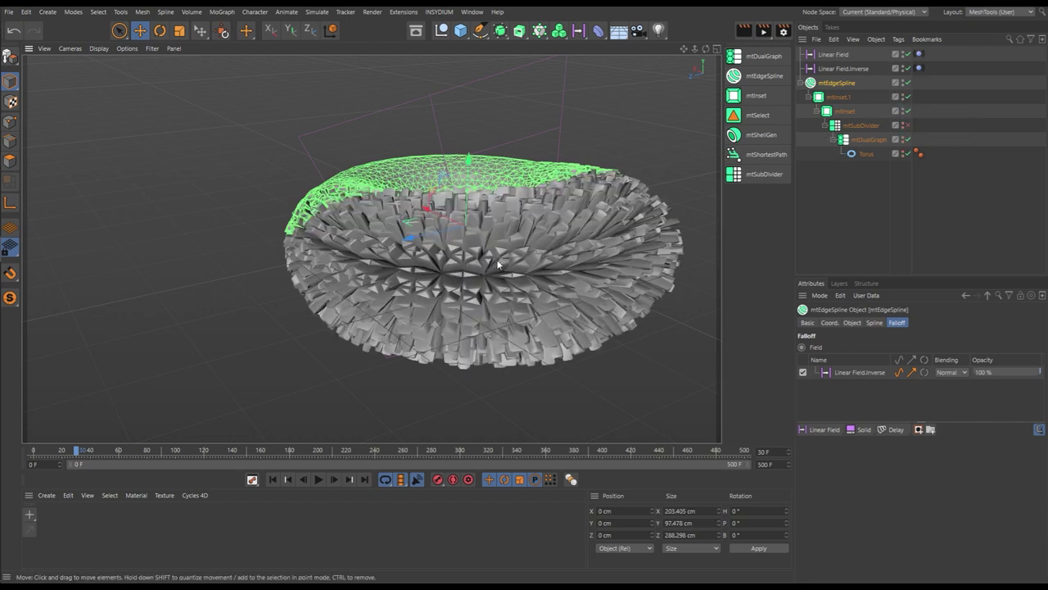
alt+drag(497, 263, 361, 381)
click(318, 480)
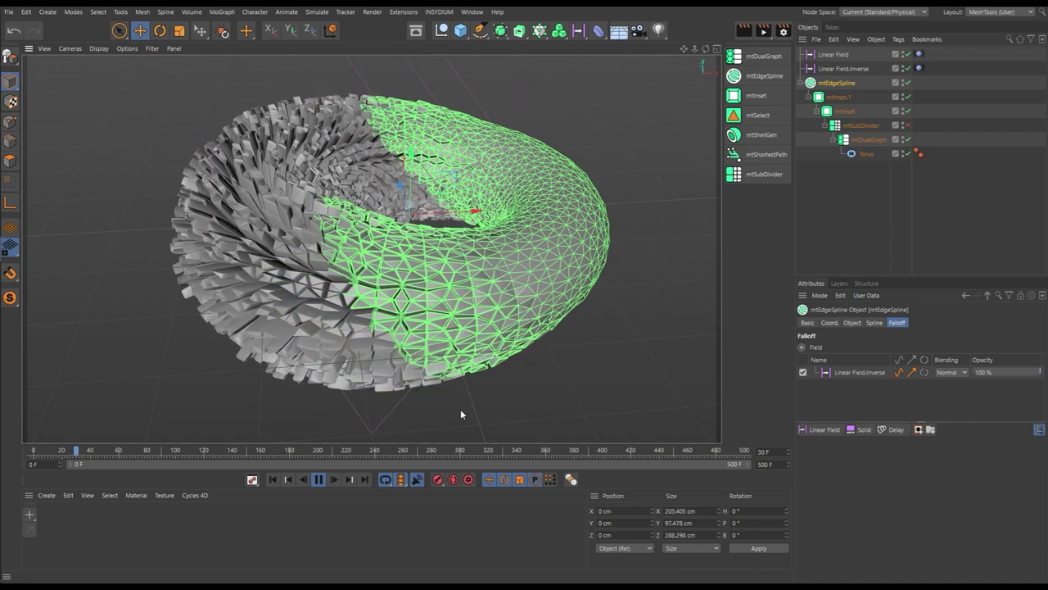
Pause playback at frame 33 and orbit and zoom around the half-fractured torus.
click(319, 479)
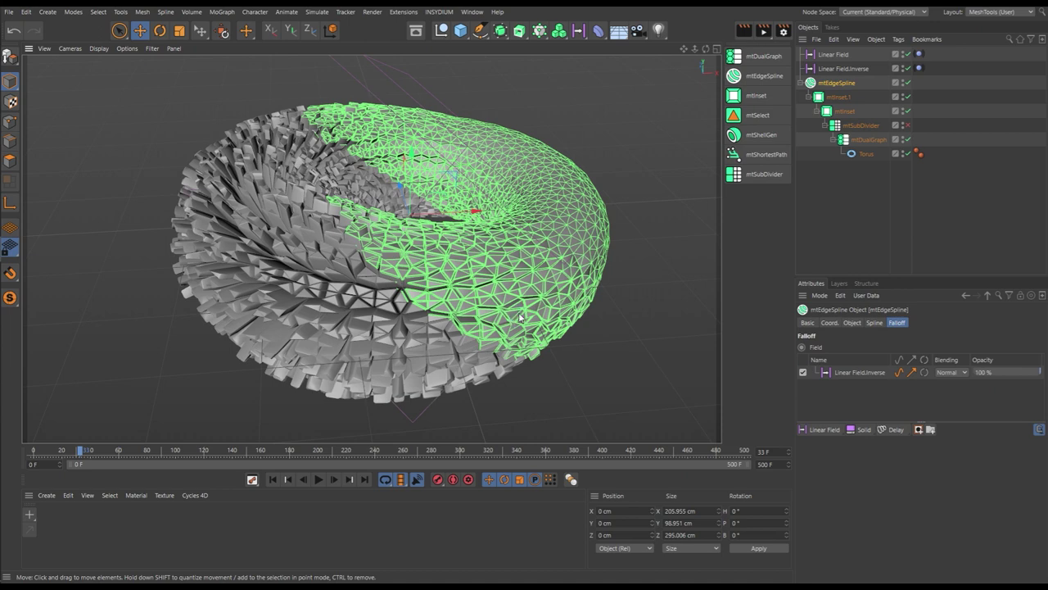
alt+drag(524, 320, 677, 222)
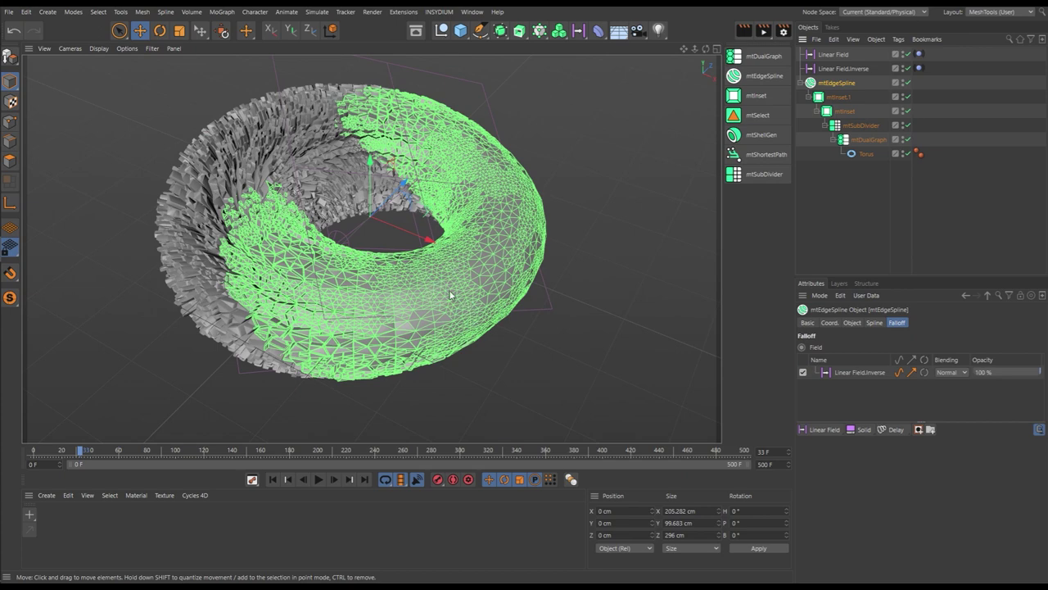
scroll(369, 283, up, 2)
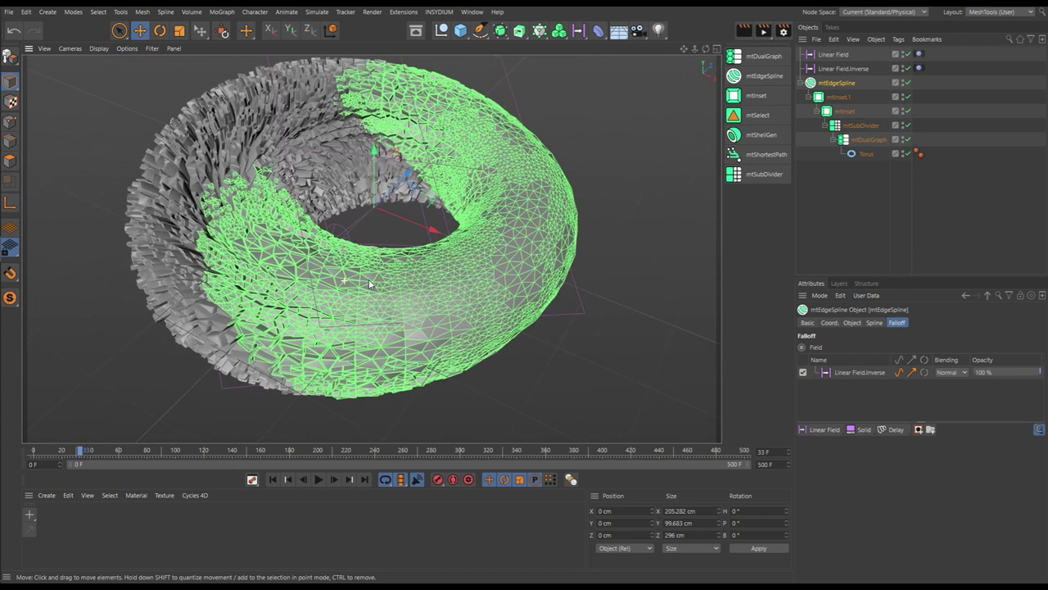
alt+drag(368, 283, 414, 272)
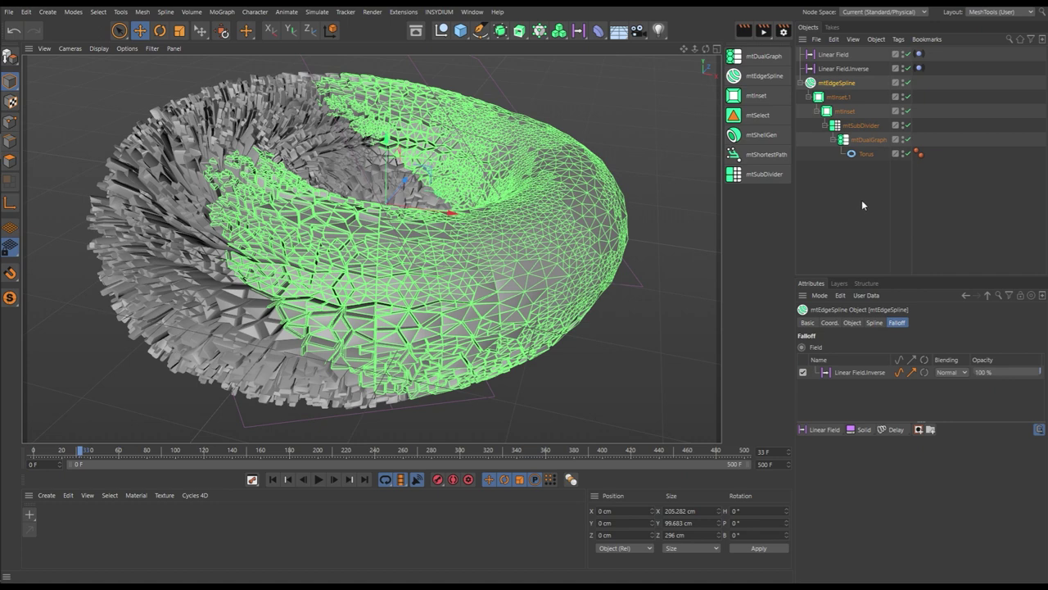
Switch off mtEdgeSpline and mtInset.1, then select mtInset and show its Object properties.
click(907, 82)
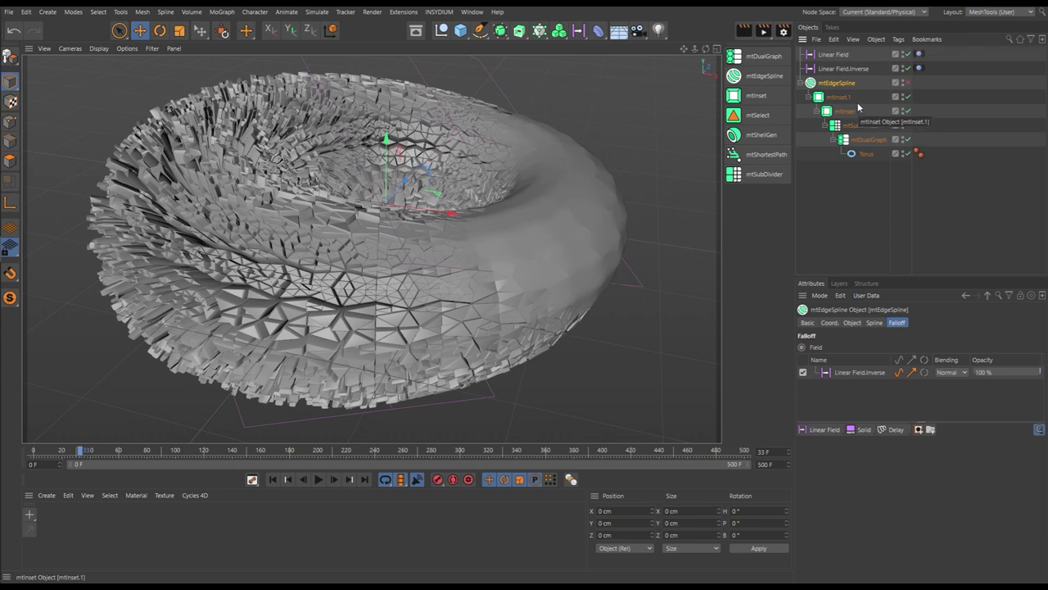
click(907, 96)
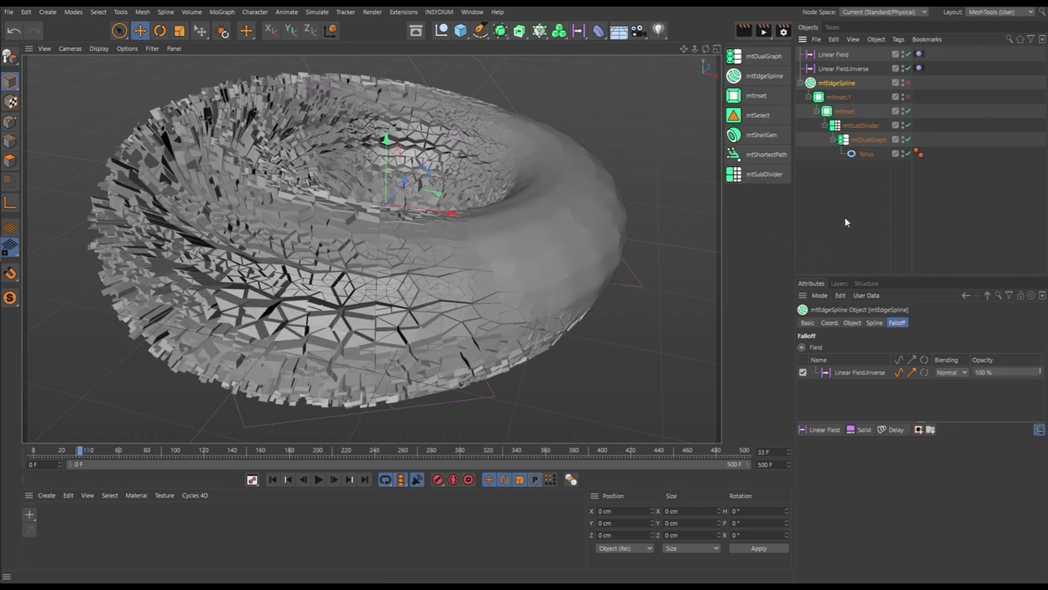
click(842, 113)
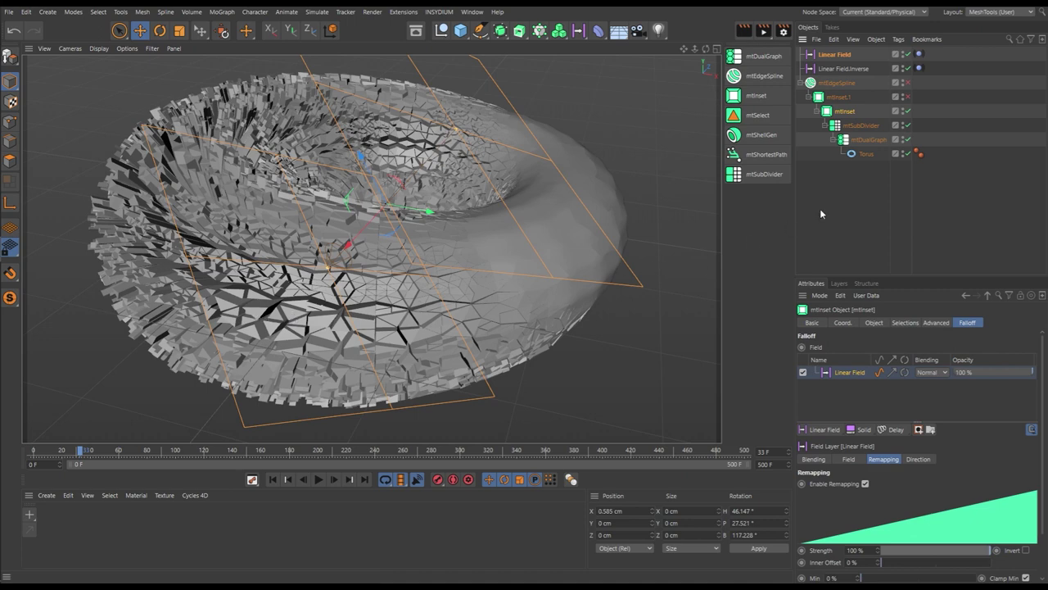
click(847, 112)
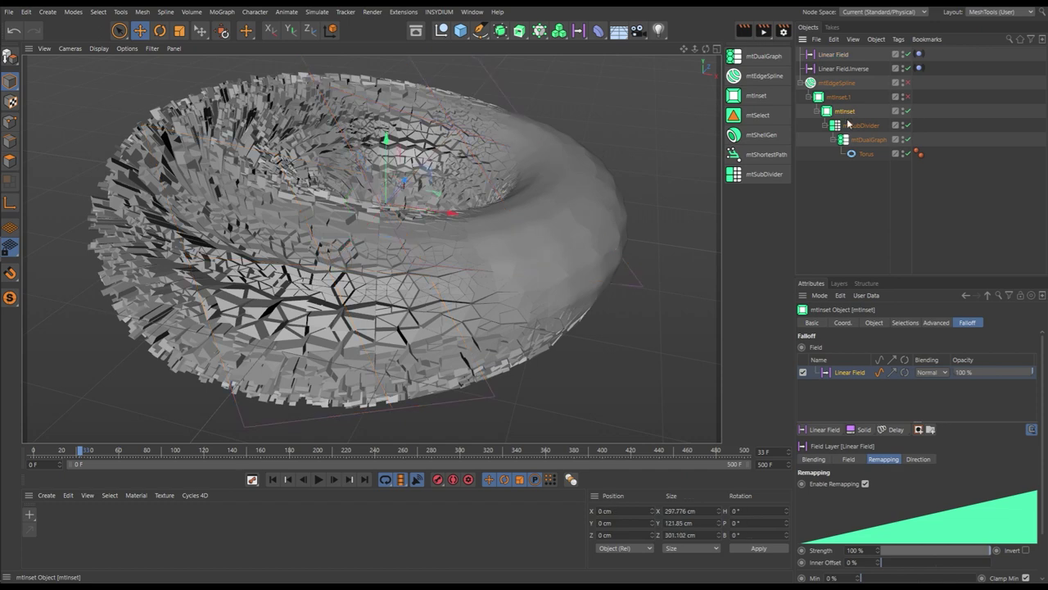
click(875, 323)
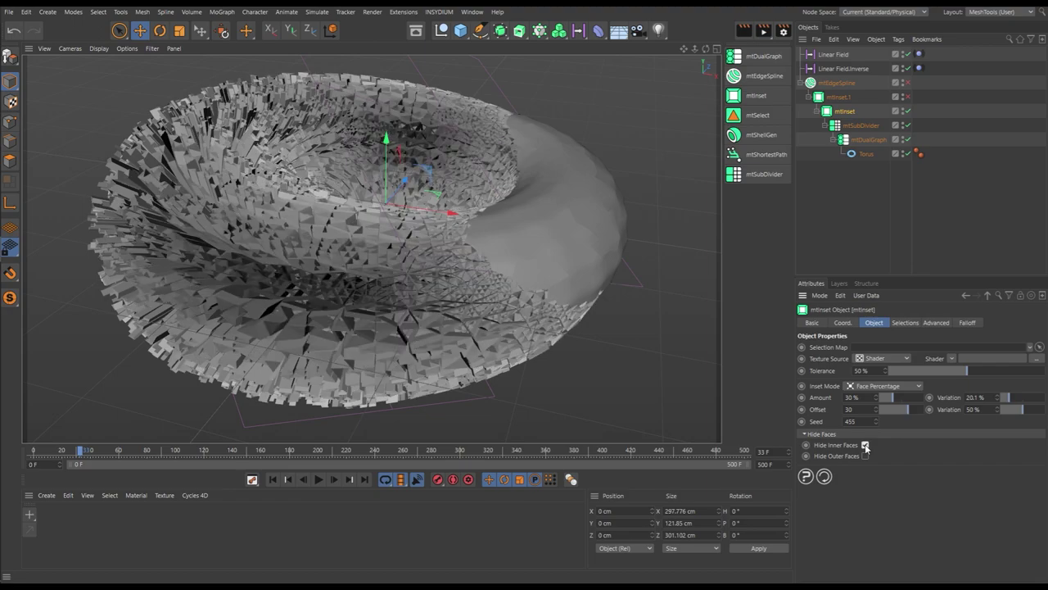
Toggle mtInset's Hide Inner Faces on and off while orbiting to compare the torus.
click(865, 444)
scroll(325, 316, up, 10)
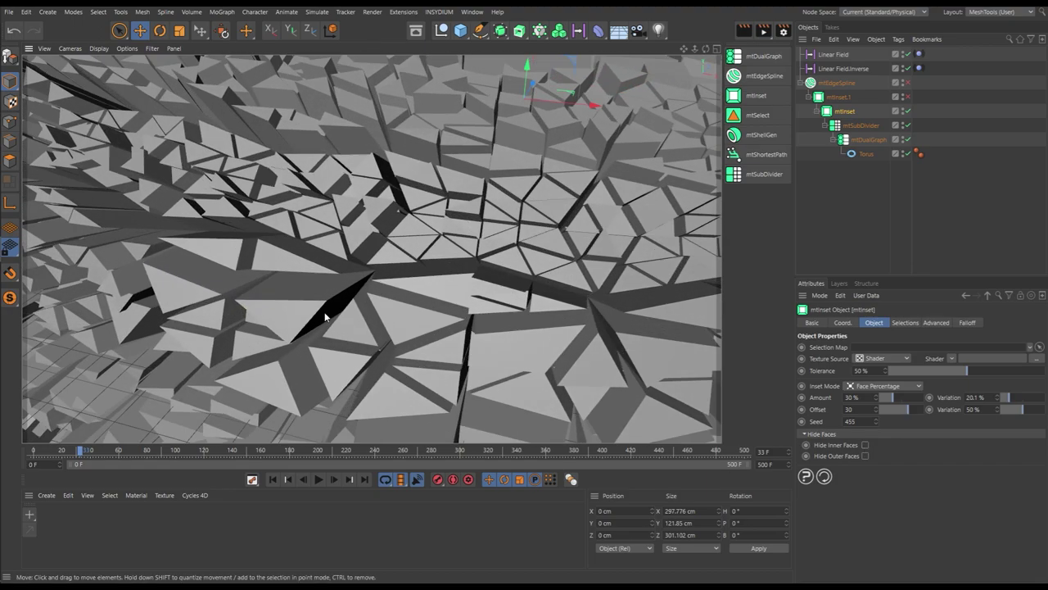
alt+drag(325, 317, 527, 289)
click(864, 445)
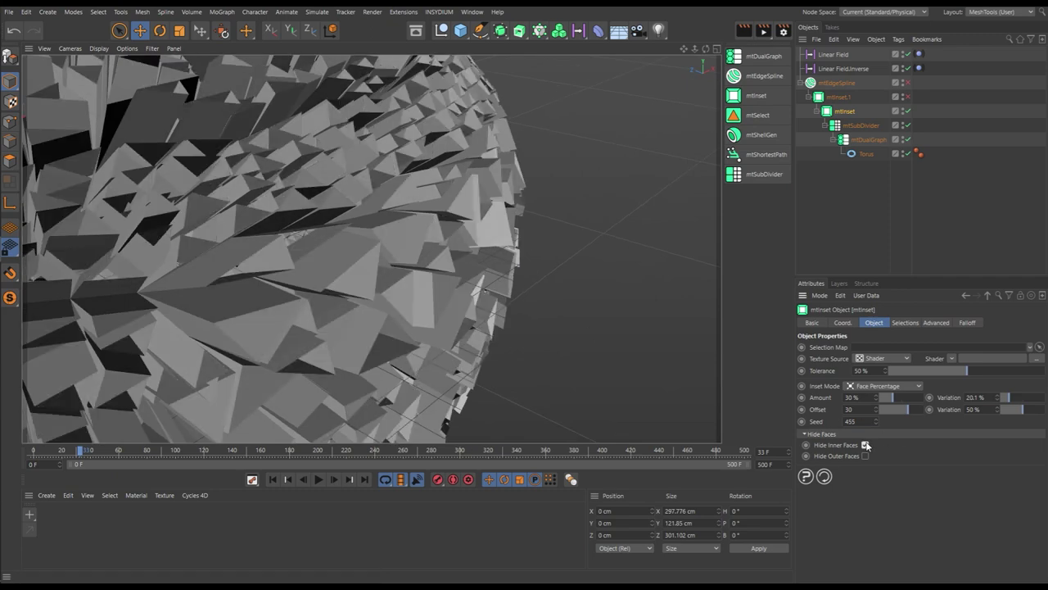
alt+drag(382, 321, 344, 261)
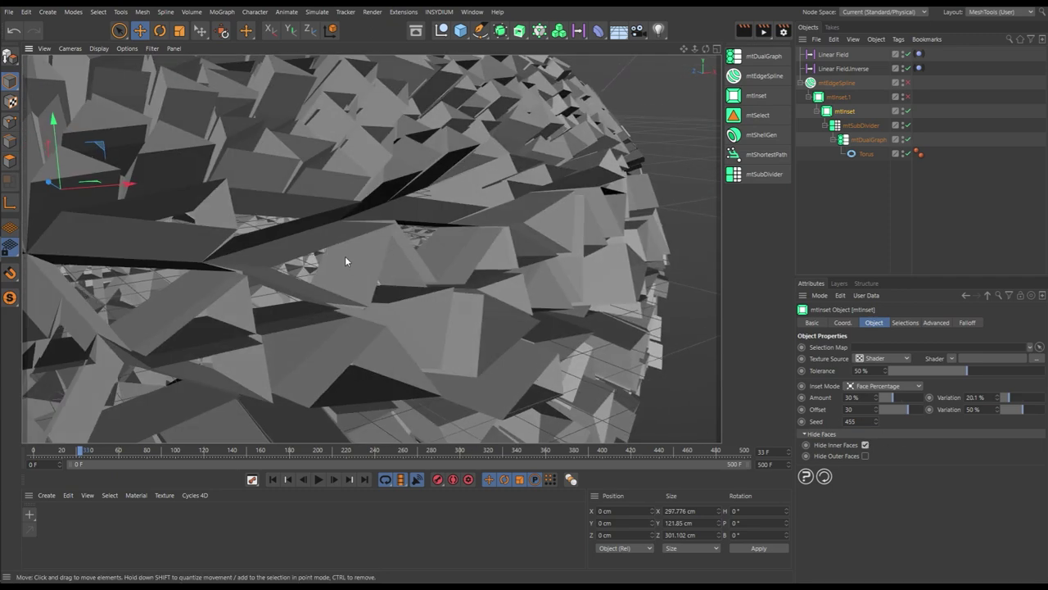
click(865, 445)
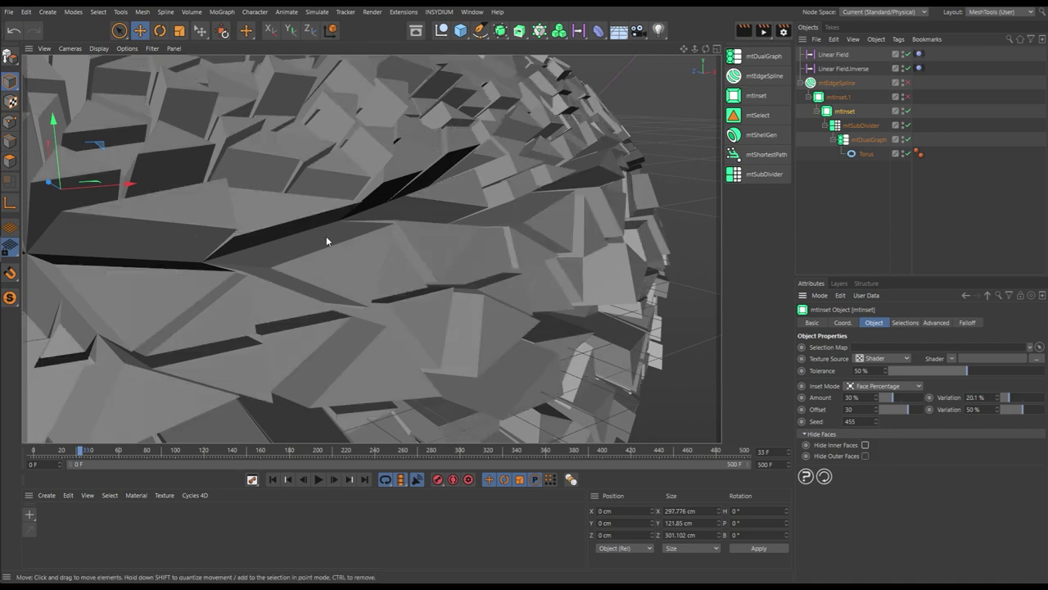
Switch the viewport to Gouraud Shading (Lines) and toggle Hide Outer Faces on and off.
key(n)
key(b)
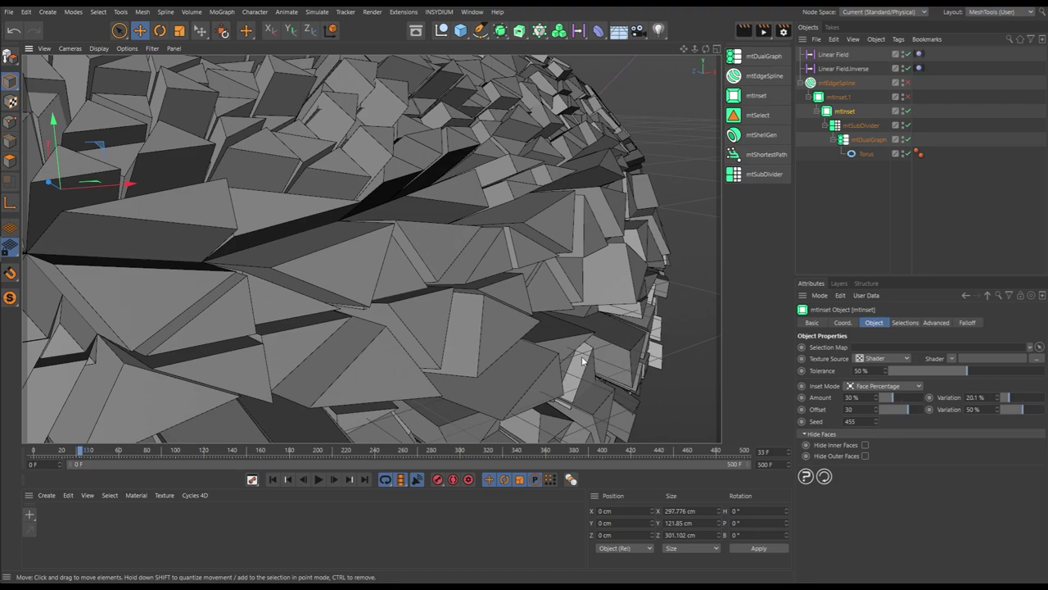
click(865, 455)
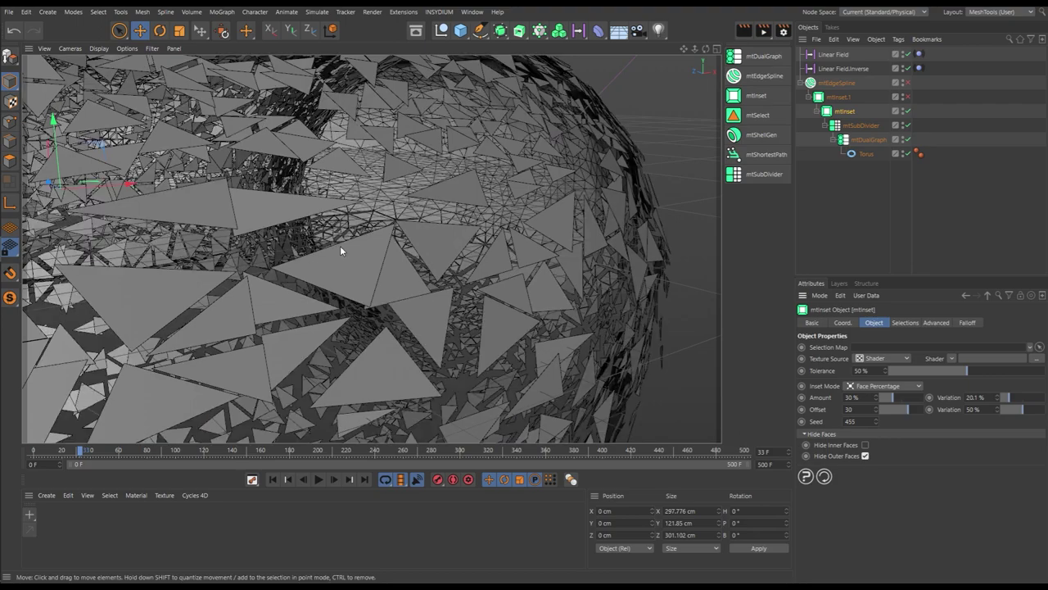
alt+drag(314, 252, 390, 294)
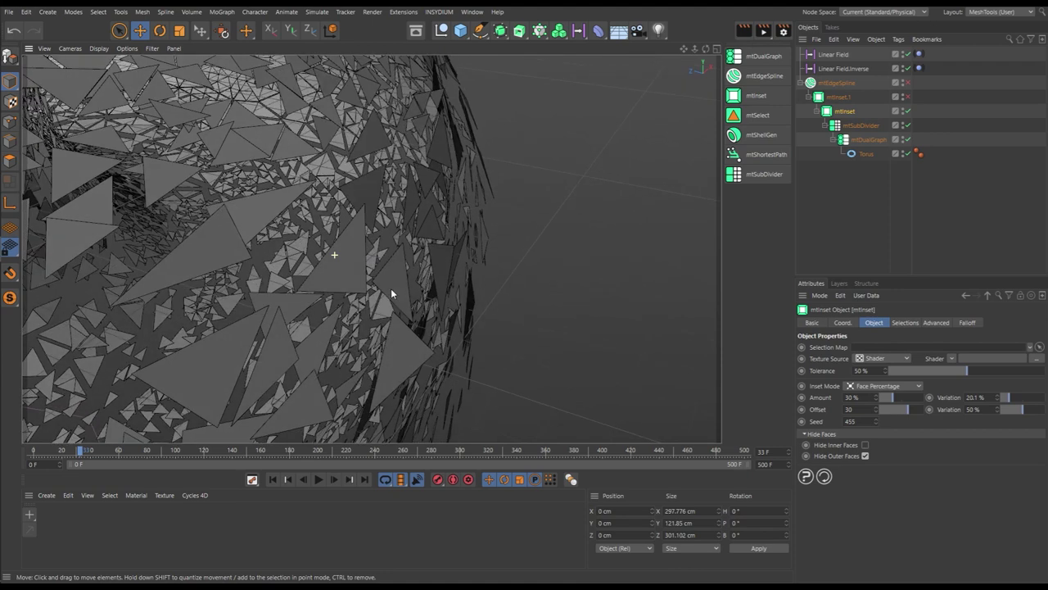
click(865, 456)
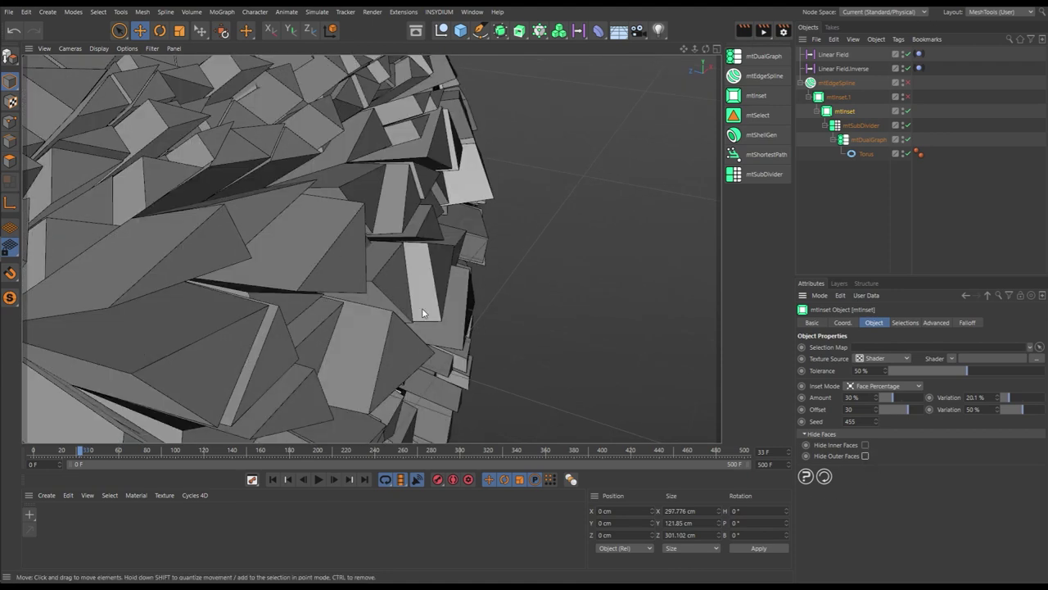
alt+drag(423, 311, 357, 256)
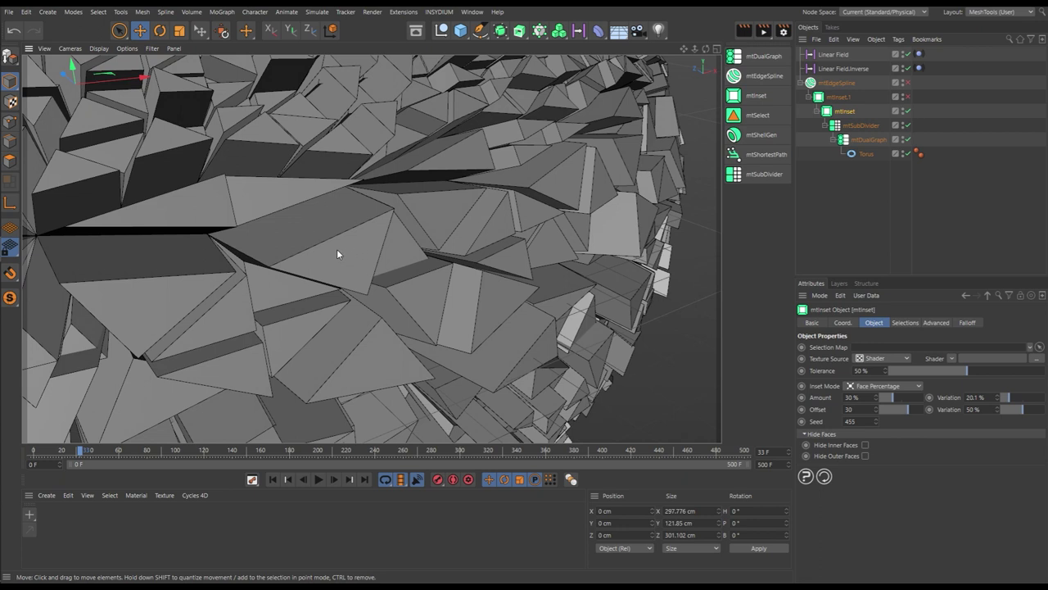
Create an Inner Faces selection on mtInset with Display Selection colouring enabled.
click(902, 322)
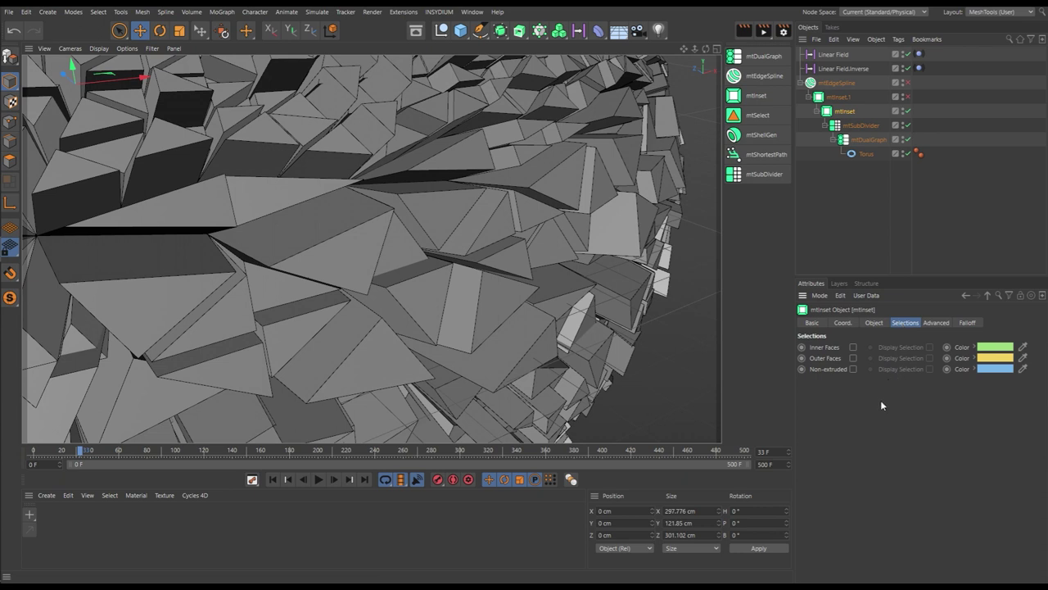
click(853, 348)
click(930, 347)
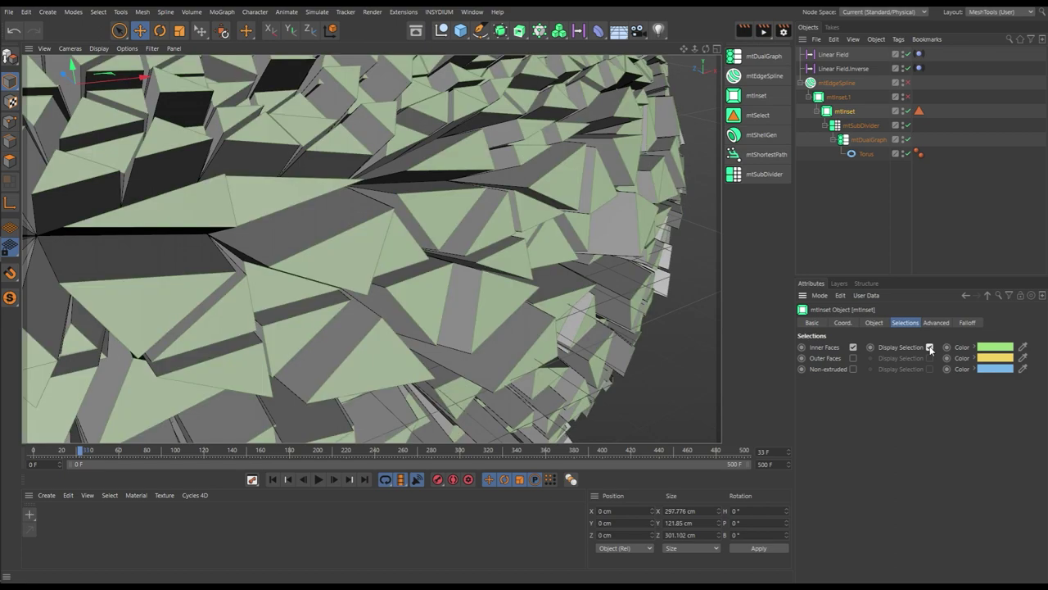
scroll(354, 252, down, 5)
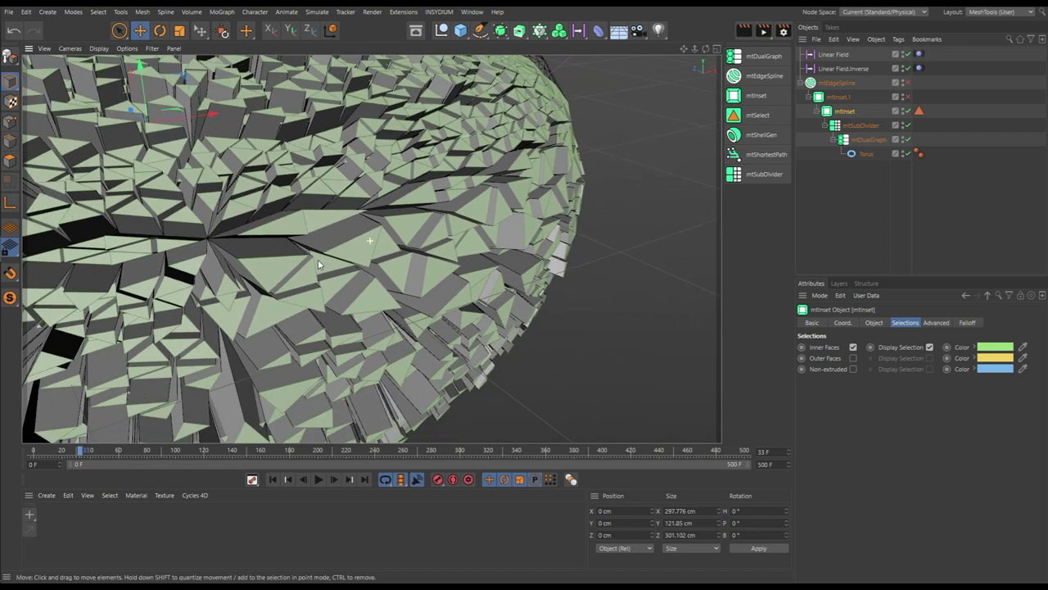
alt+drag(363, 250, 410, 213)
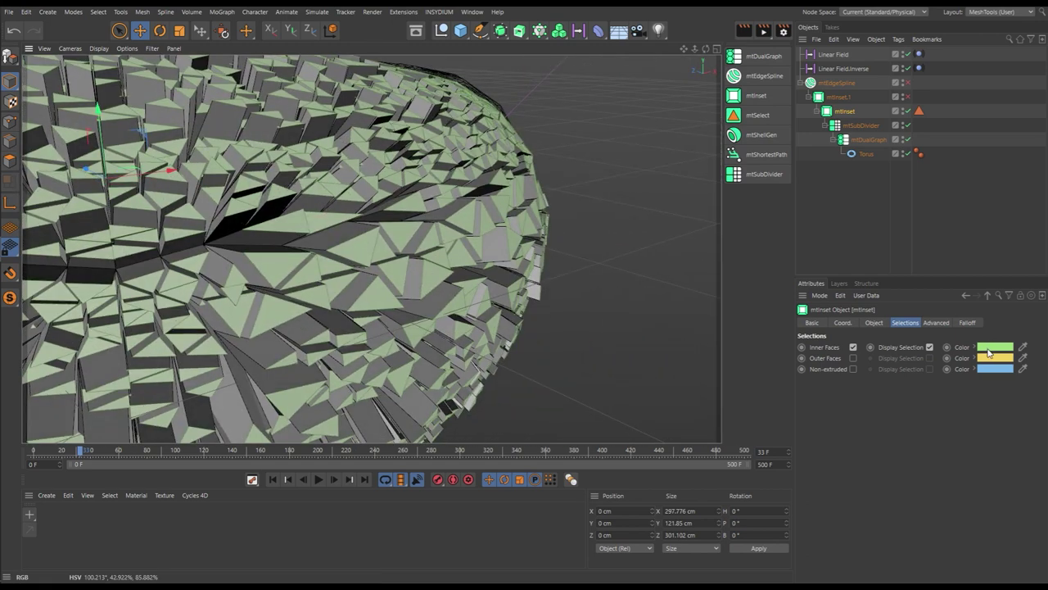
Add a displayed Outer Faces selection, then turn off both displays and remove Outer Faces.
click(854, 358)
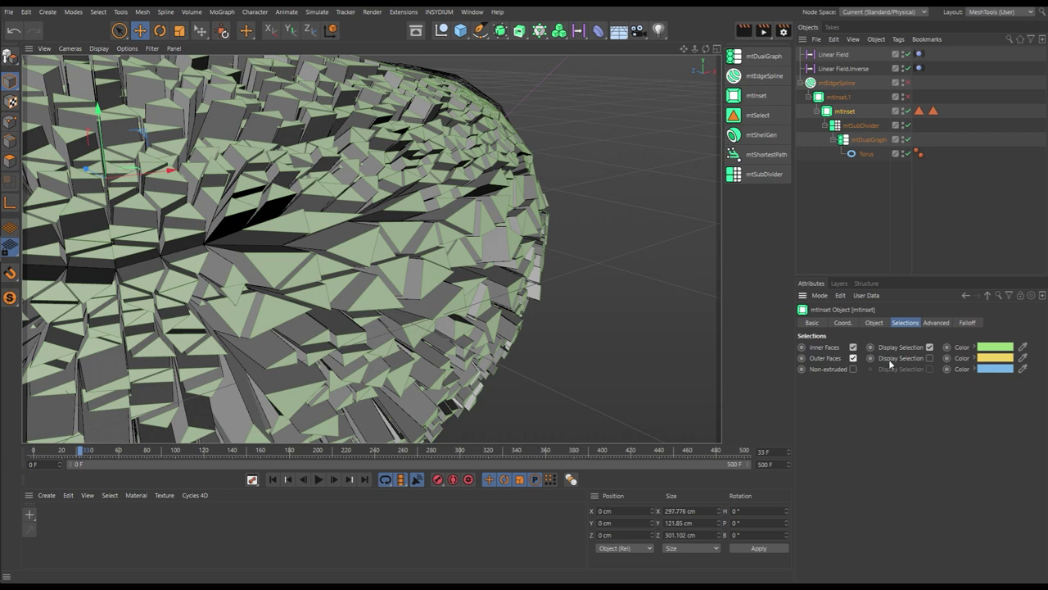
click(929, 358)
alt+drag(348, 250, 290, 240)
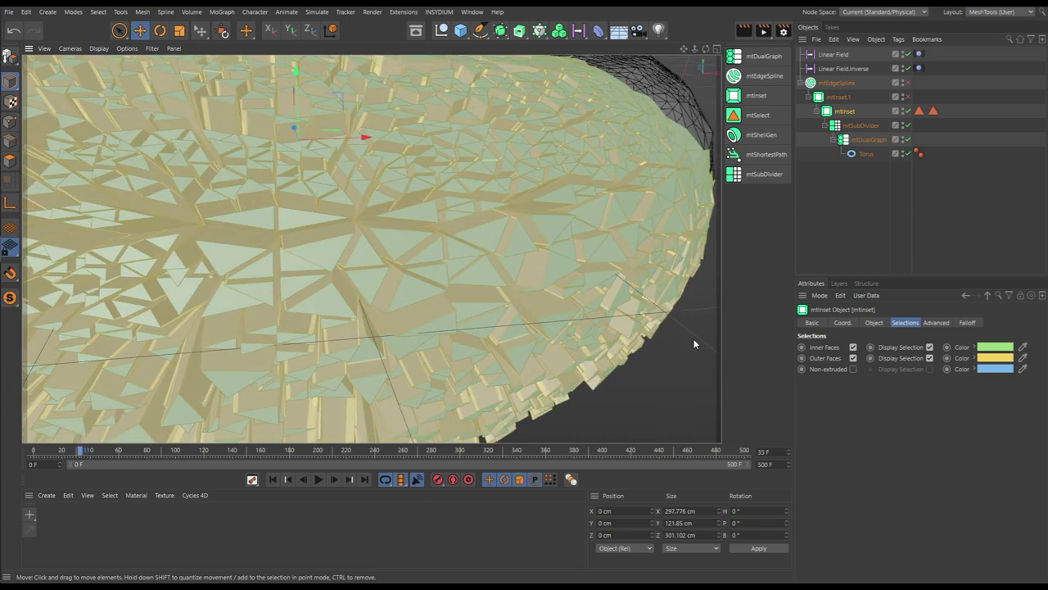
click(930, 347)
click(929, 358)
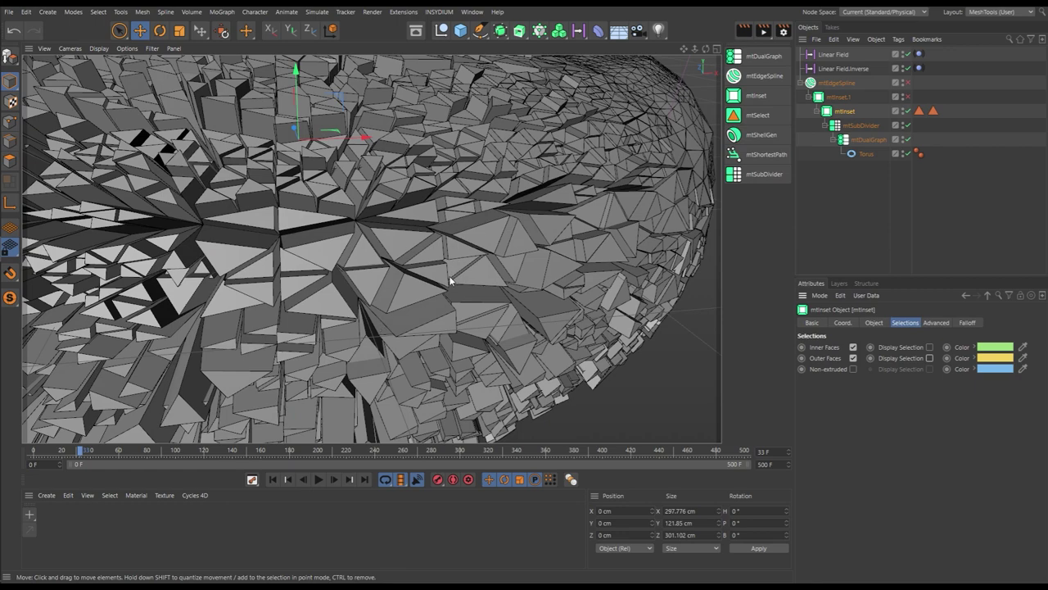
click(853, 358)
alt+drag(373, 206, 343, 215)
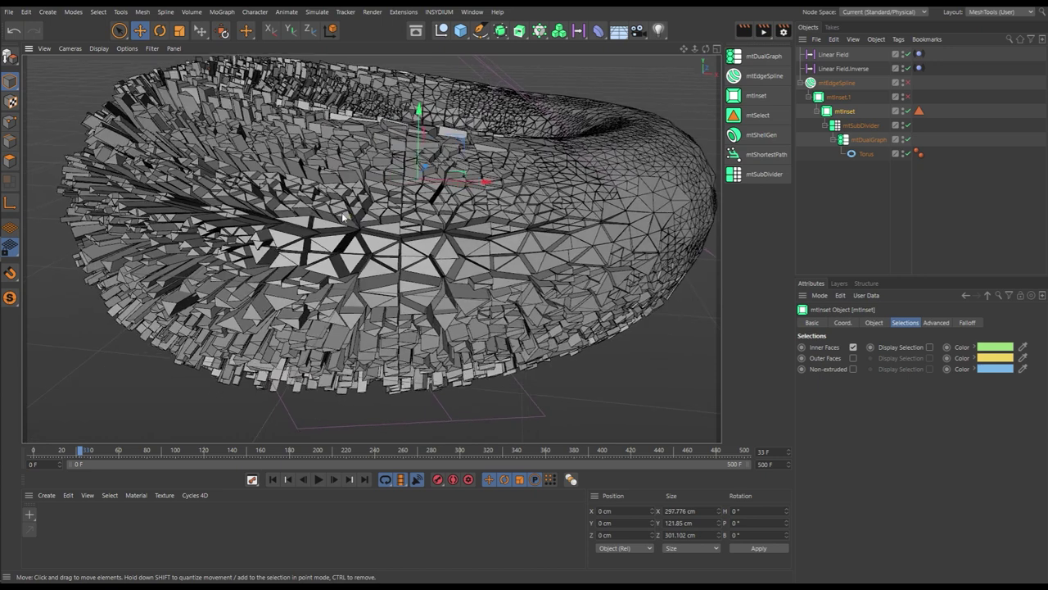
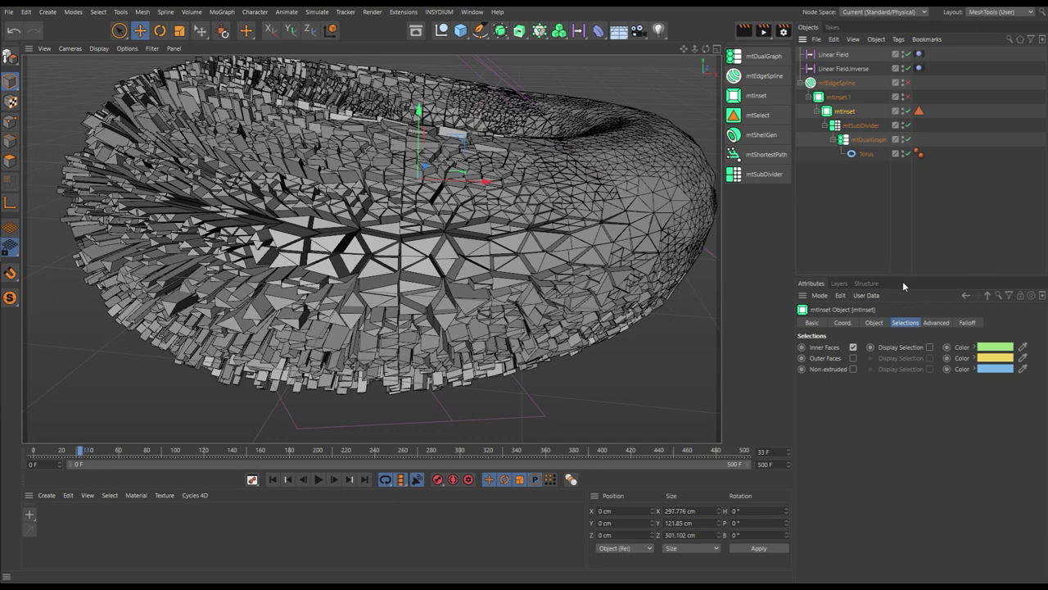
Deselect everything and add a Light object to the scene.
click(861, 215)
alt+drag(483, 204, 382, 270)
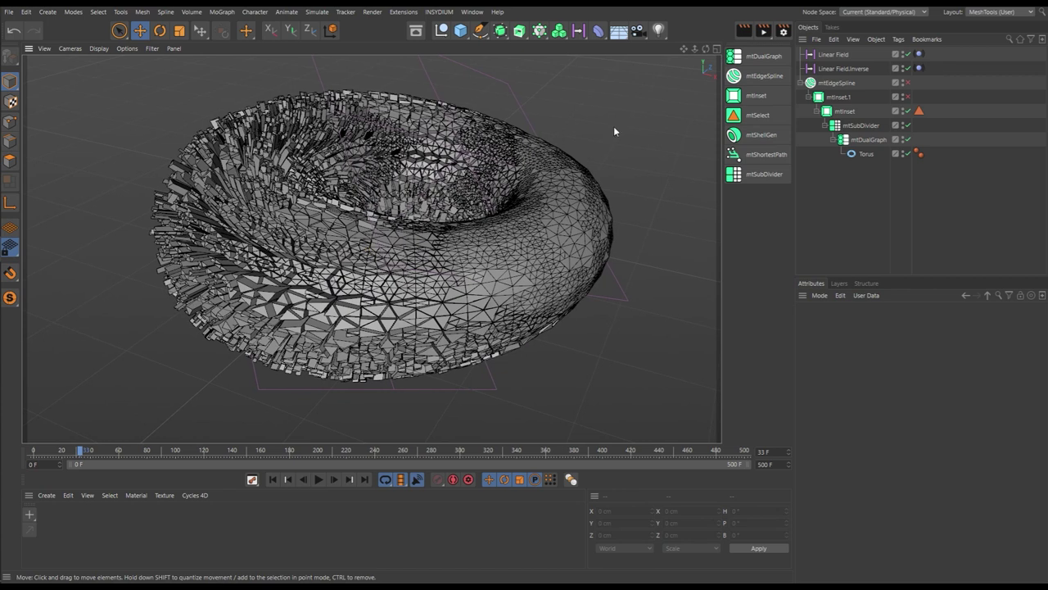
click(658, 30)
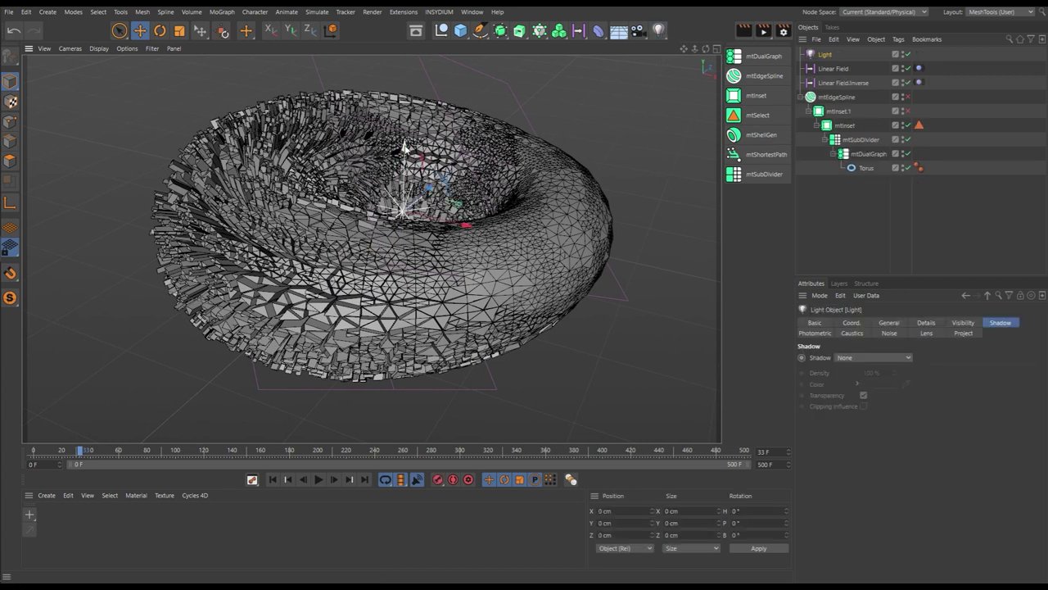
Move the light up over the torus's far rim to about X 105, Y 86, Z -80 cm.
drag(404, 147, 408, 67)
drag(467, 154, 561, 163)
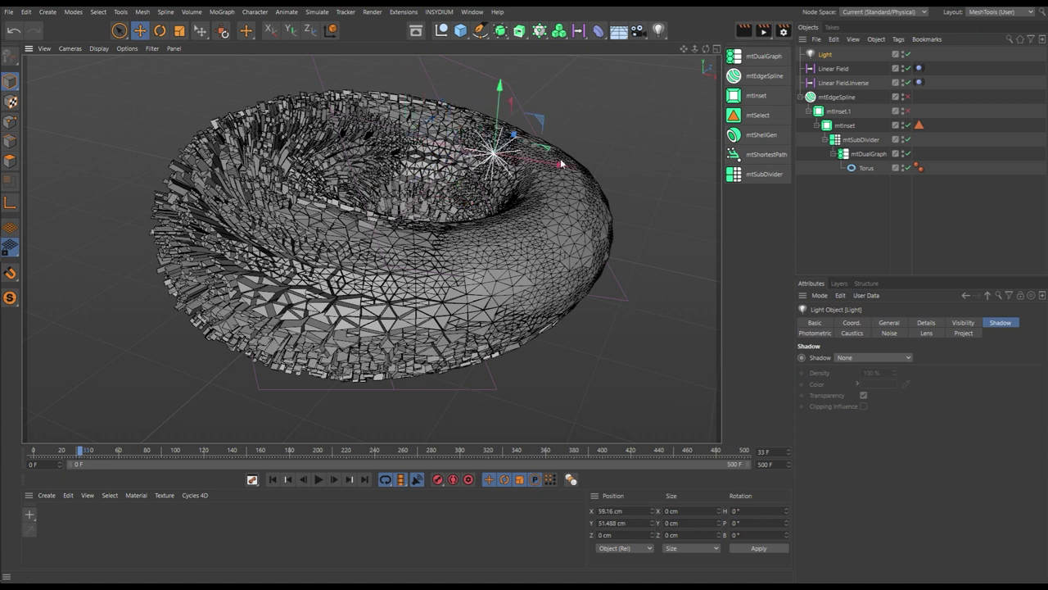
drag(534, 121, 484, 167)
drag(446, 134, 448, 99)
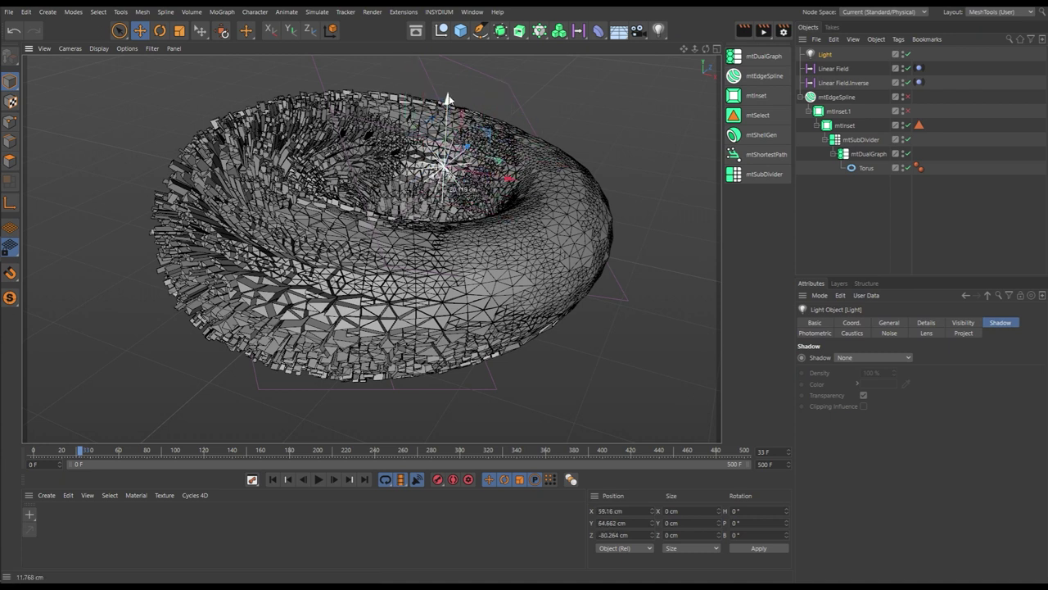
drag(479, 190, 571, 176)
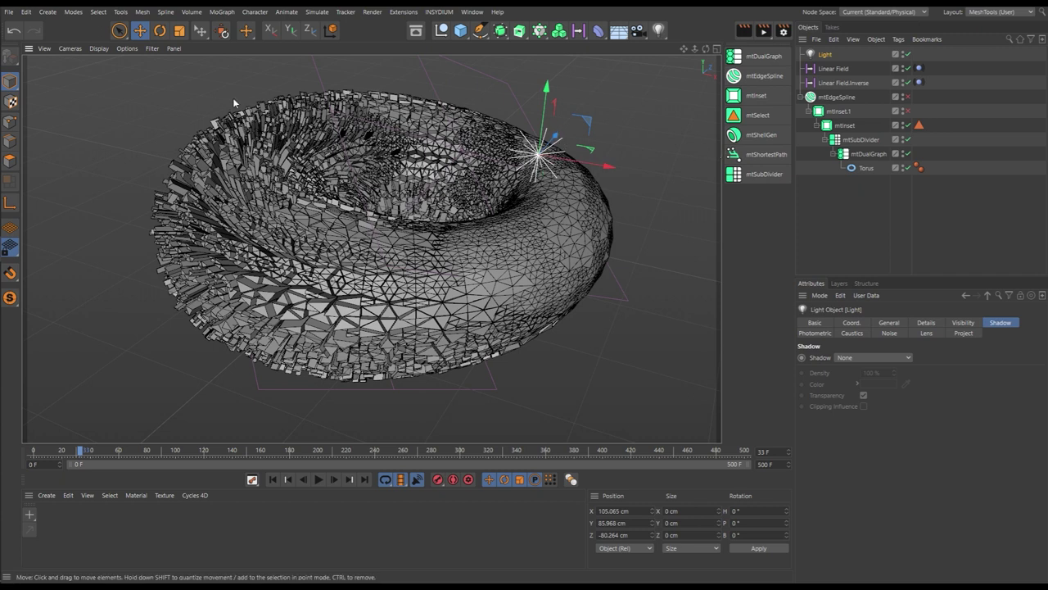
click(97, 49)
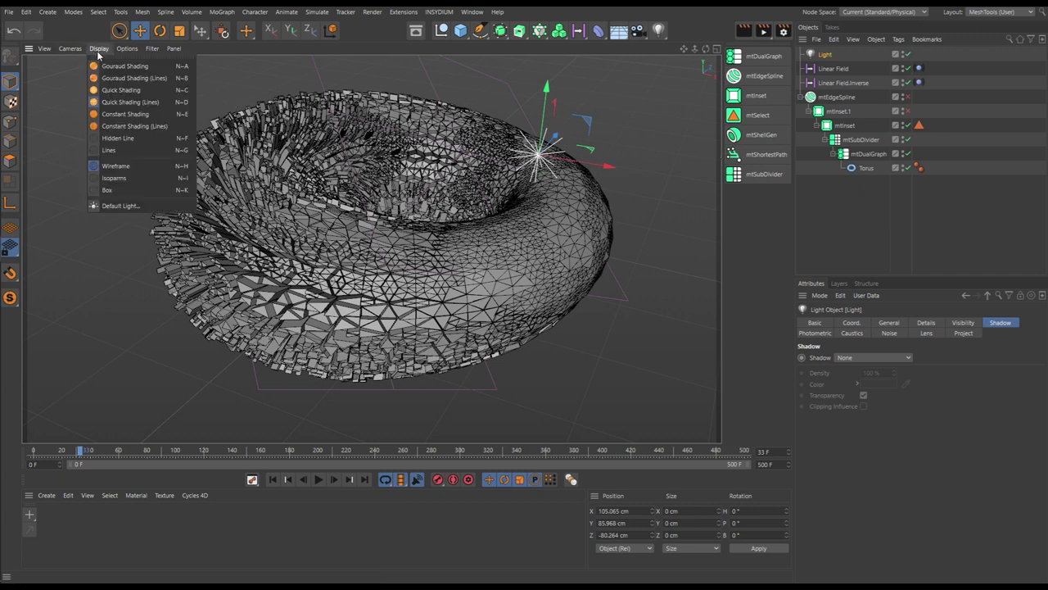
Use Gouraud Shading (Lines), give the light Shadow Maps (Soft), and enable viewport shadows.
click(143, 79)
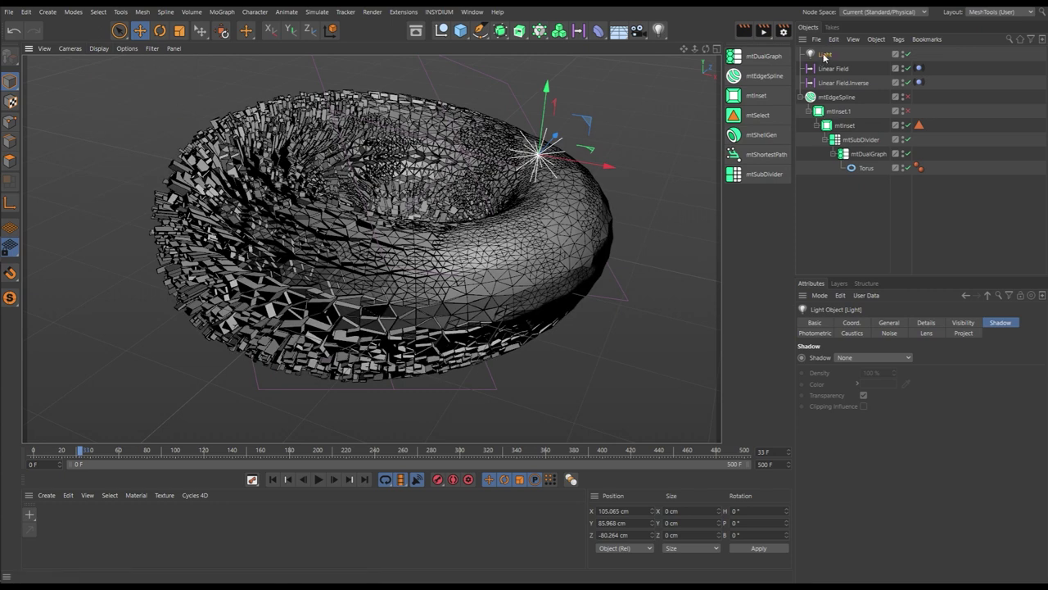
click(890, 322)
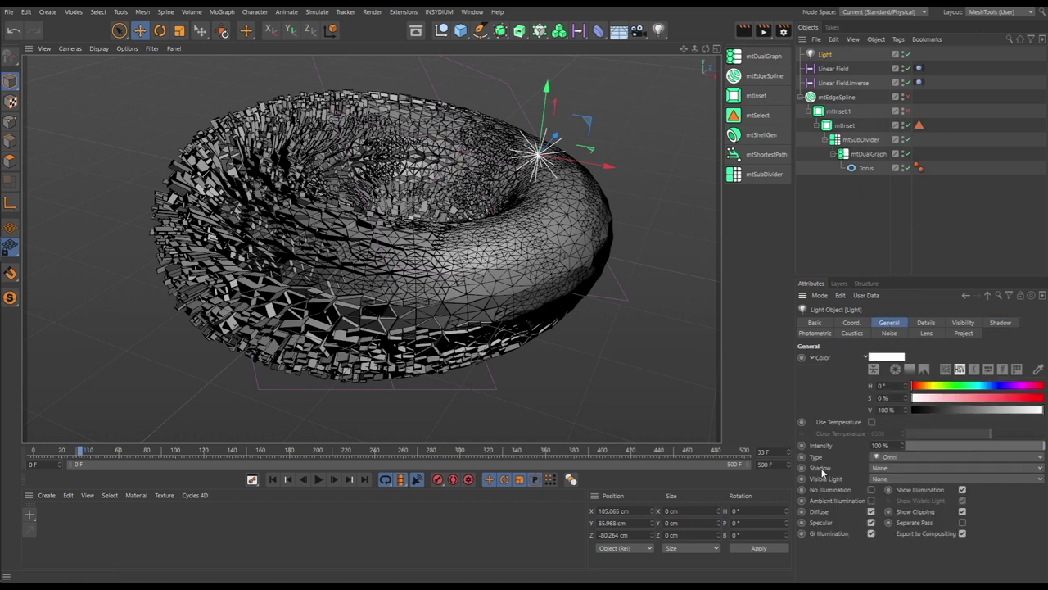
click(880, 468)
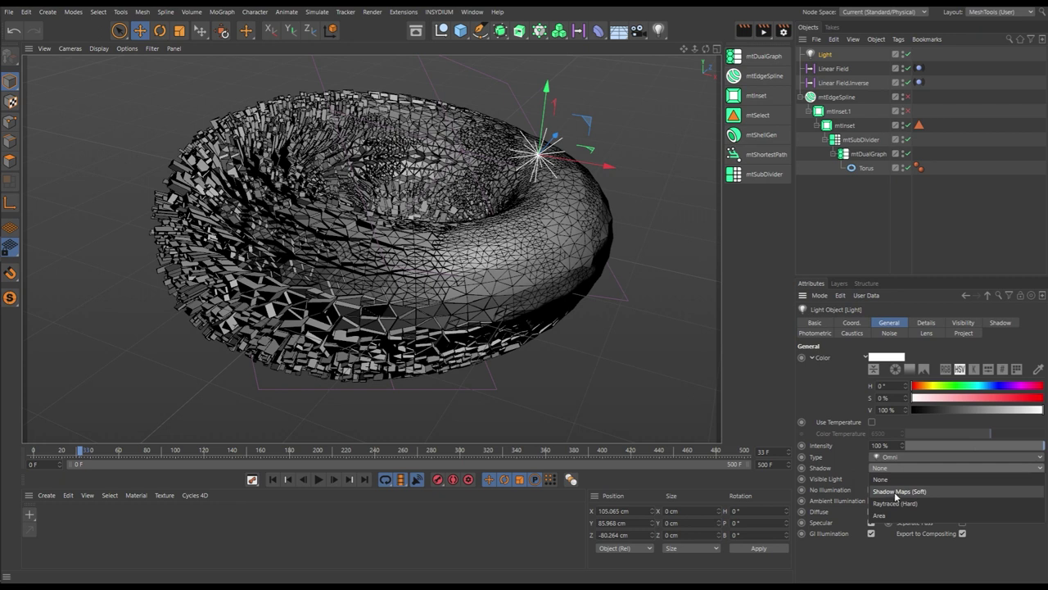
click(896, 492)
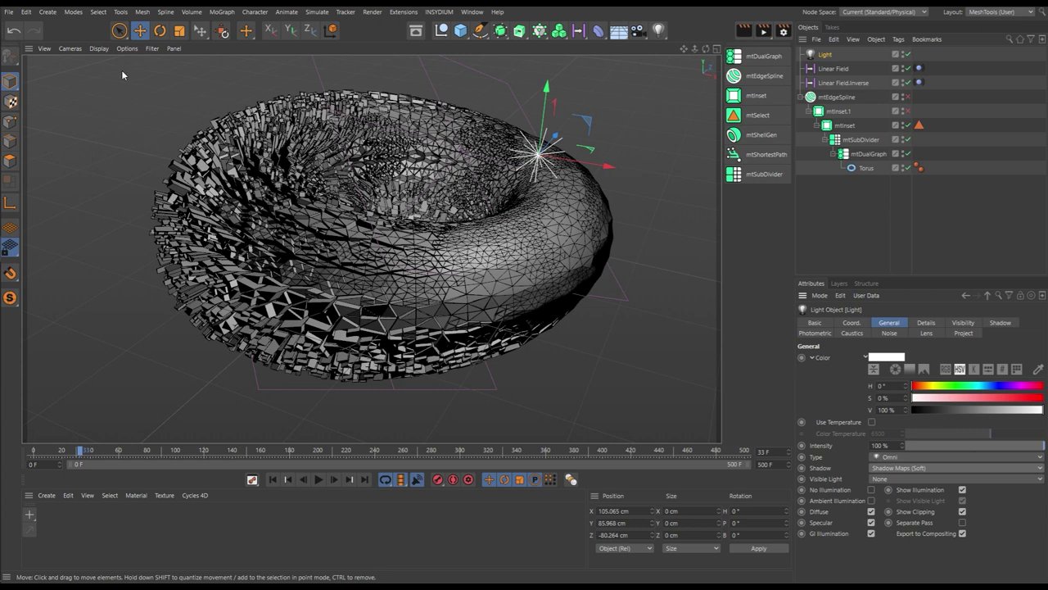
click(126, 49)
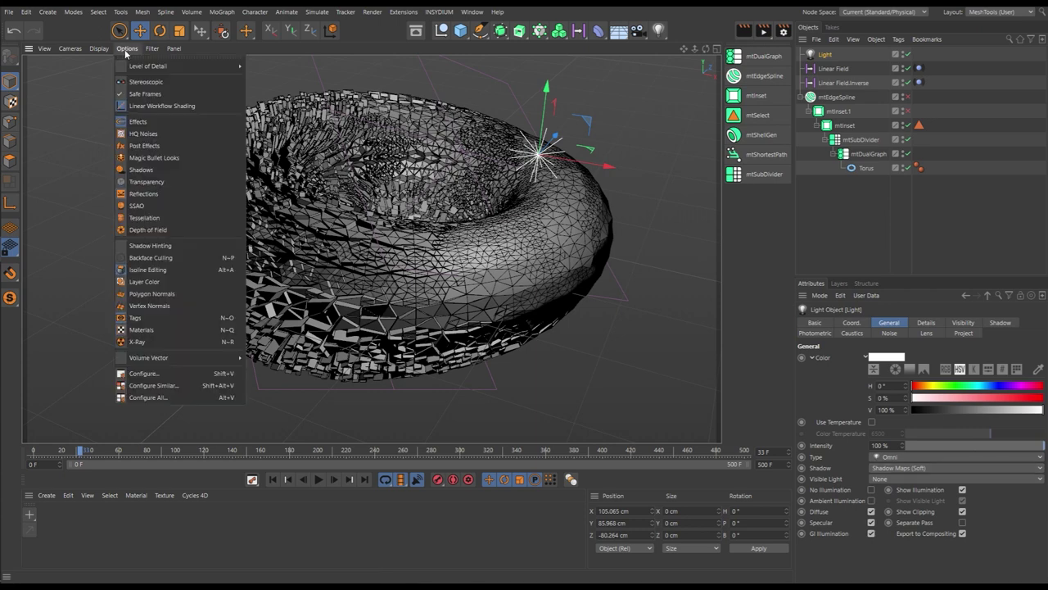
click(153, 170)
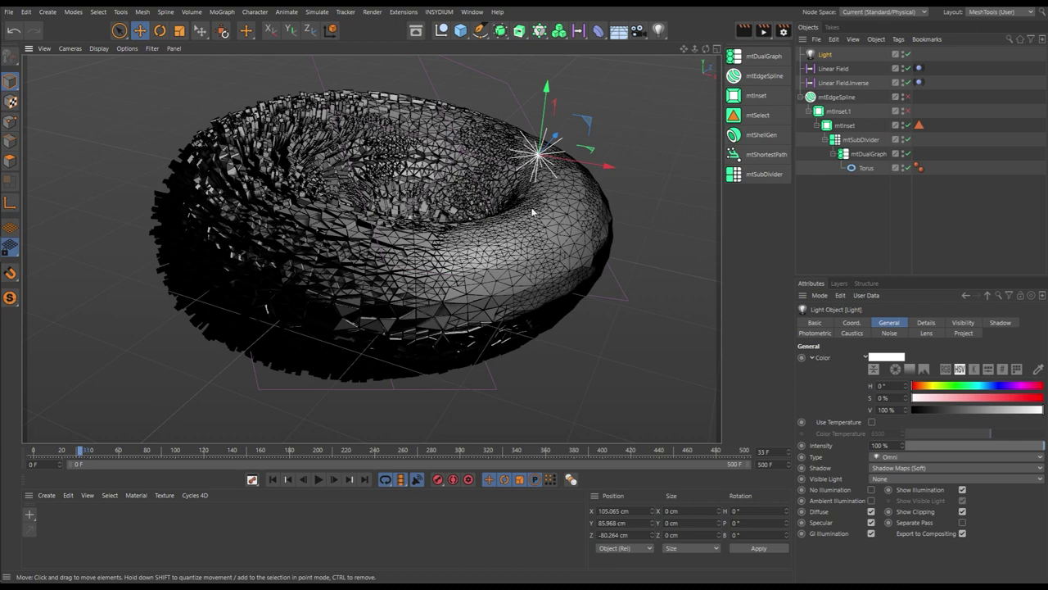
Reposition the light higher and farther back, to about X 116, Y 108, Z -135 cm.
alt+drag(534, 213, 557, 220)
drag(579, 100, 593, 46)
drag(578, 107, 608, 162)
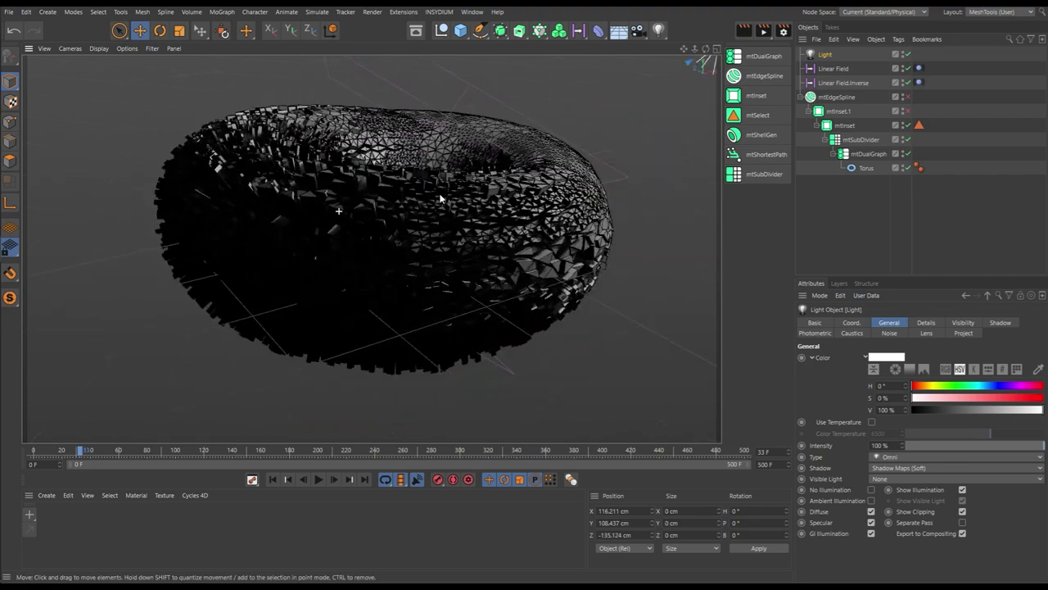
alt+drag(352, 219, 377, 227)
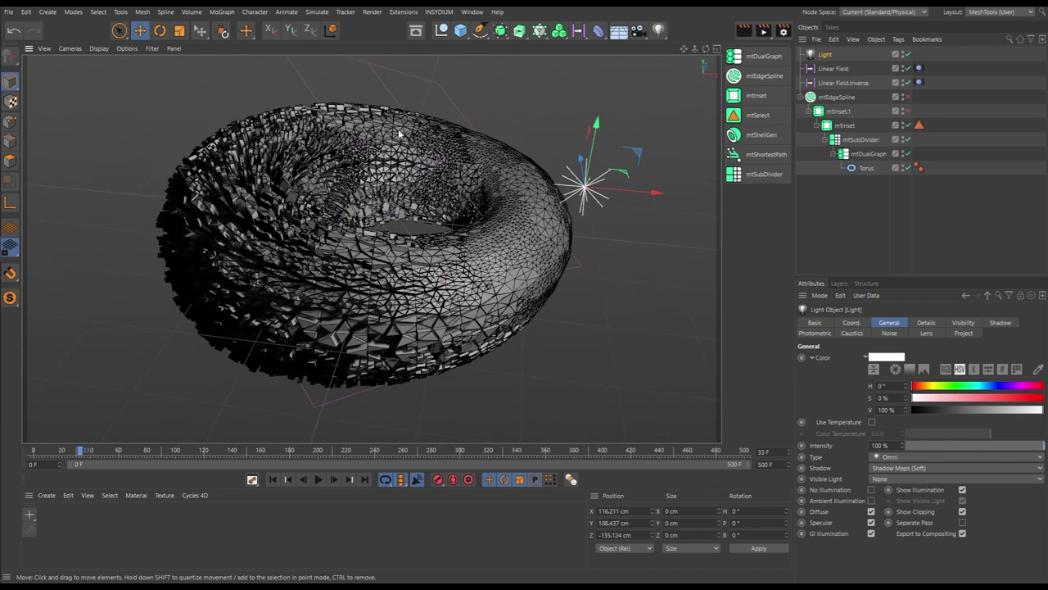
click(471, 12)
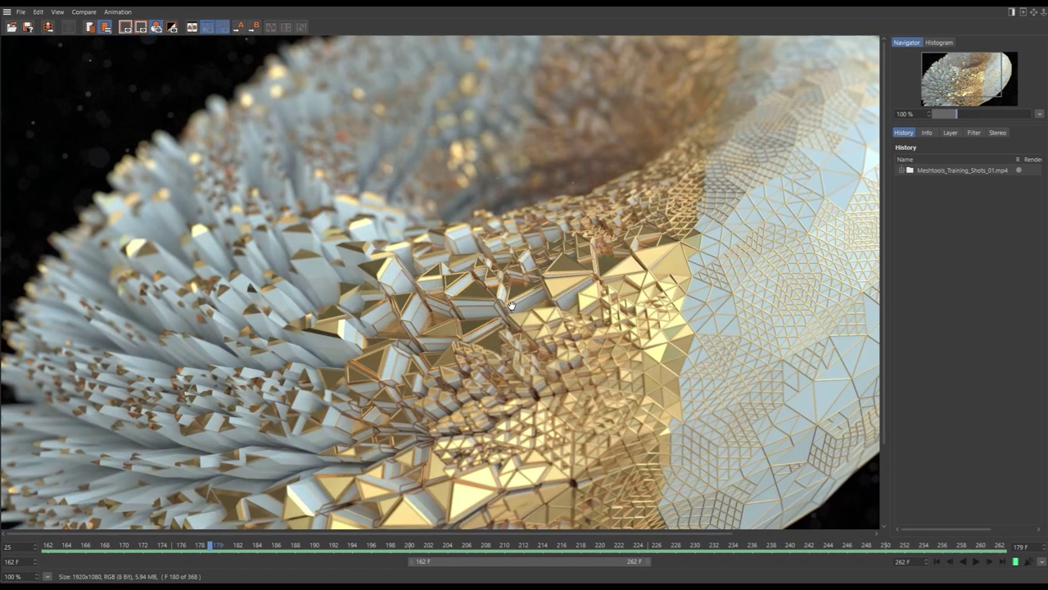
mouse_move(205, 547)
mouse_down()
mouse_move(152, 548)
mouse_move(257, 544)
mouse_up()
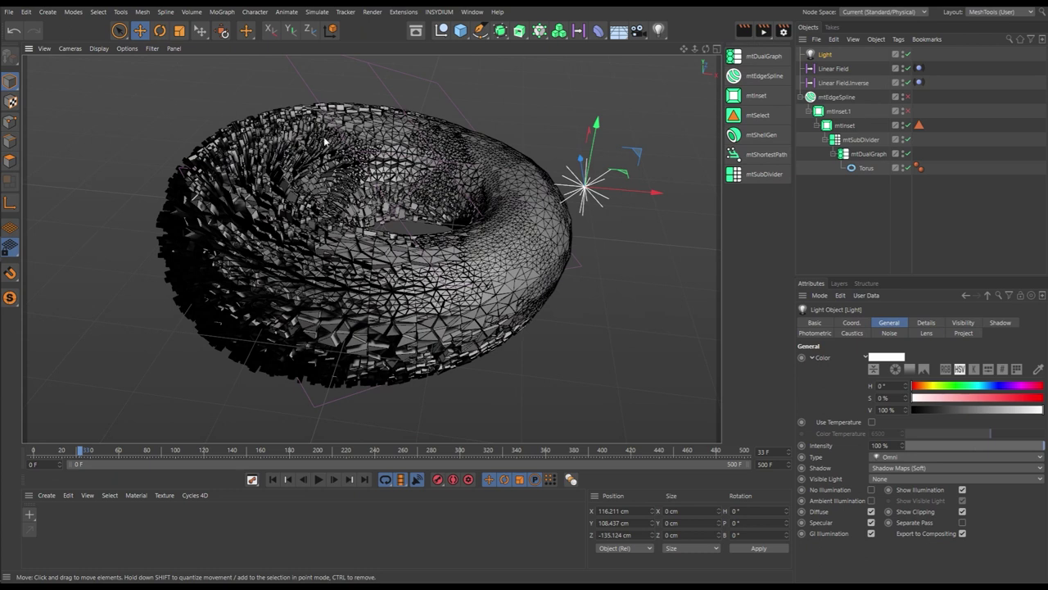
Create material Mat with pale-blue colour (S 15%, V 86%) and apply it to mtInset.1.
double_click(70, 524)
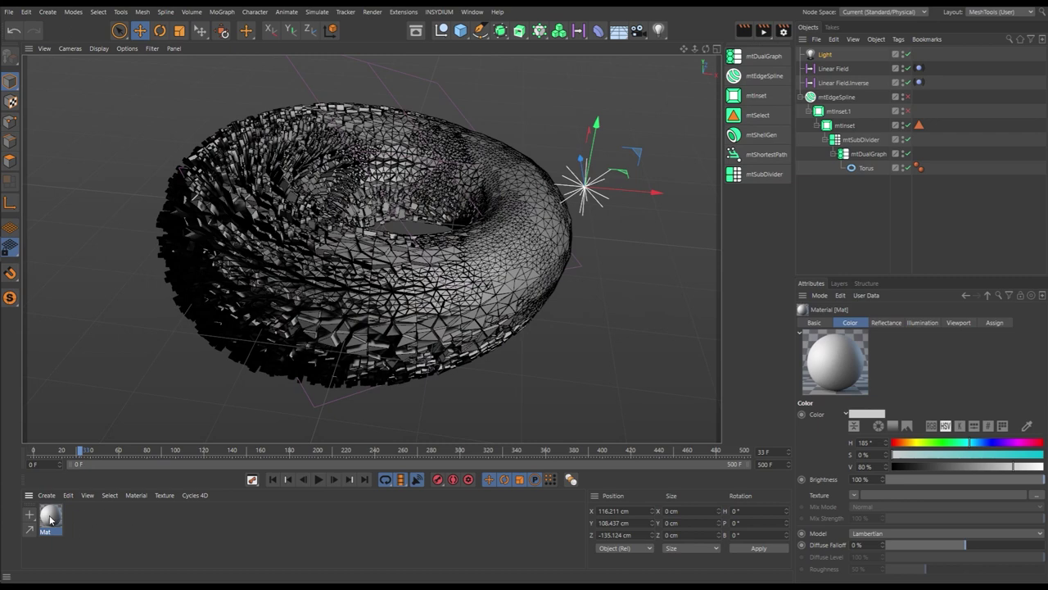
double_click(49, 516)
drag(205, 191, 306, 91)
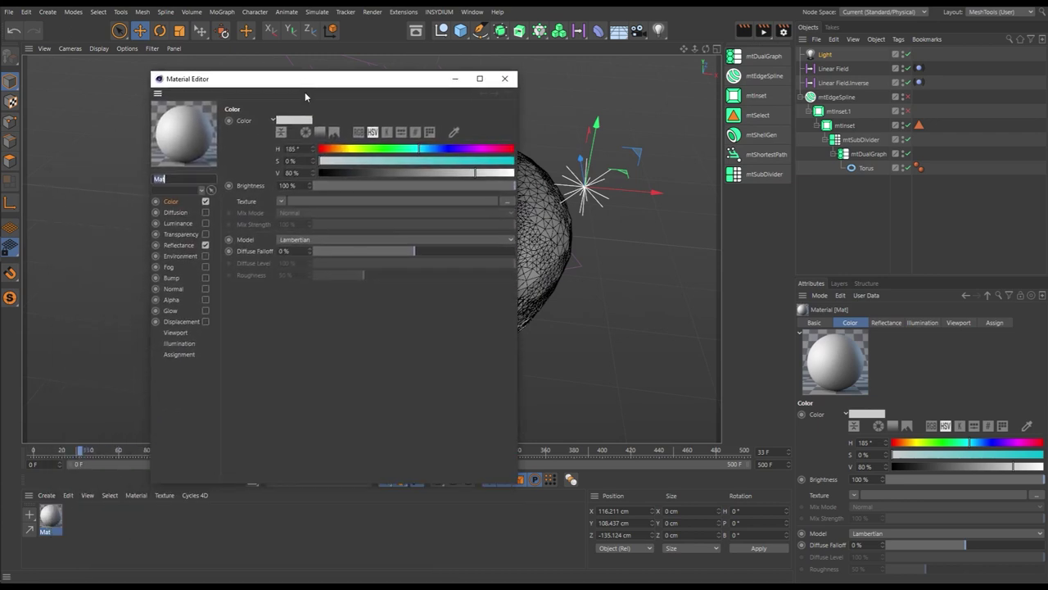
click(174, 204)
click(350, 162)
click(488, 173)
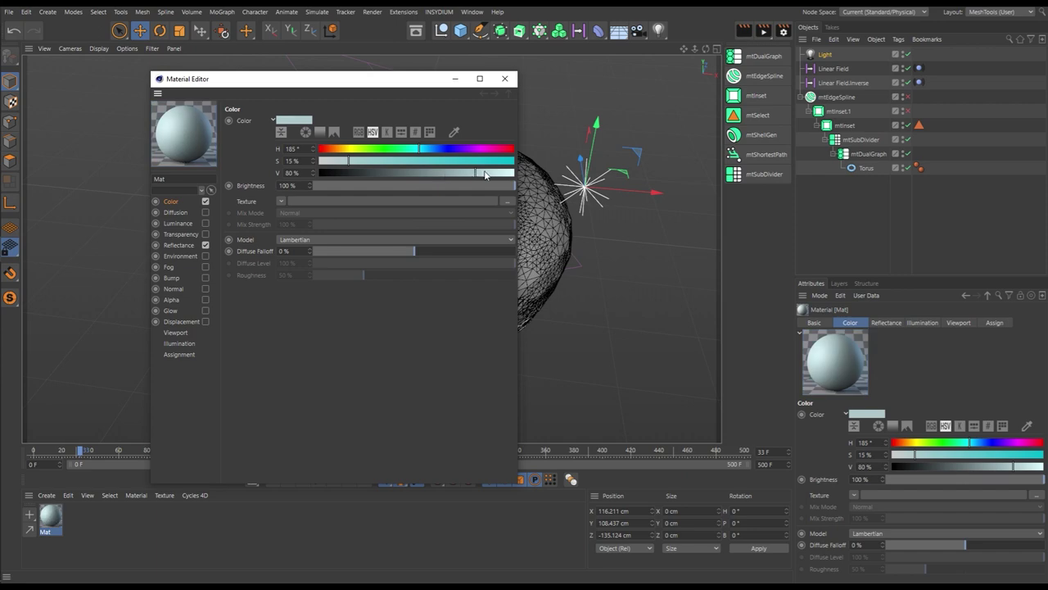
click(506, 80)
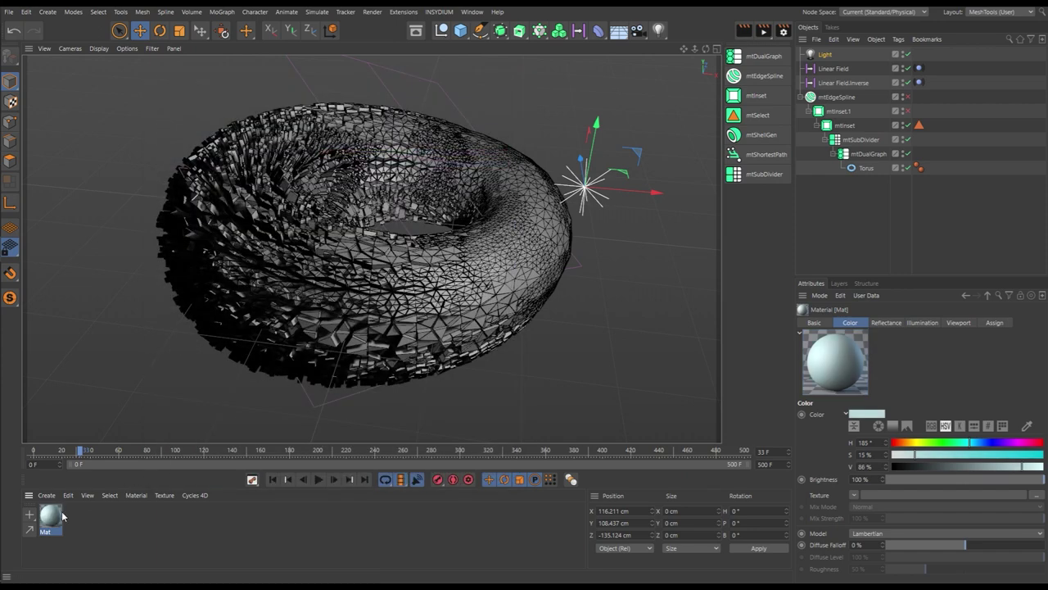
drag(907, 141, 837, 115)
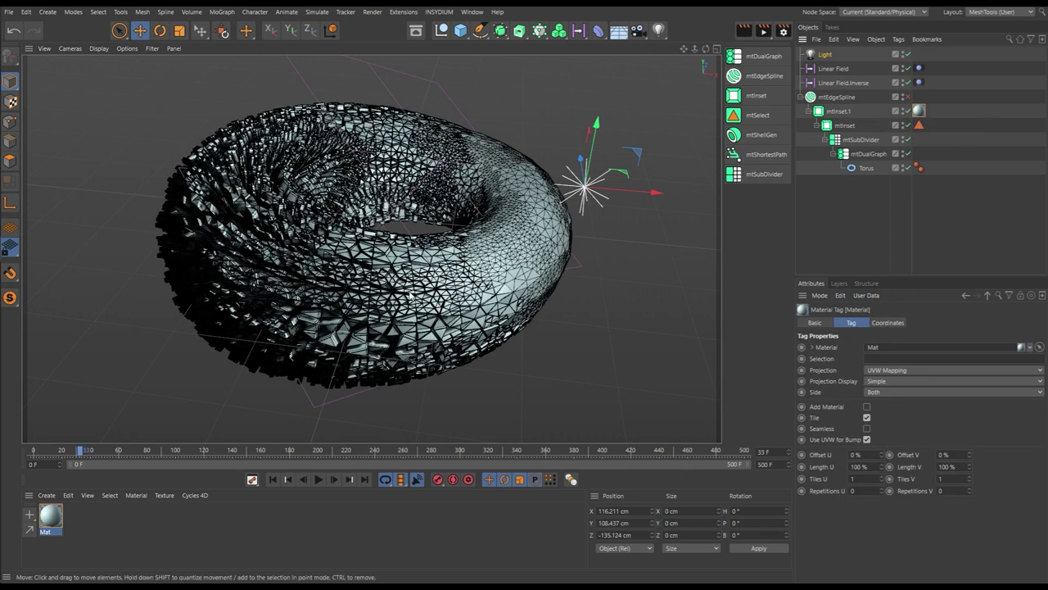
click(848, 127)
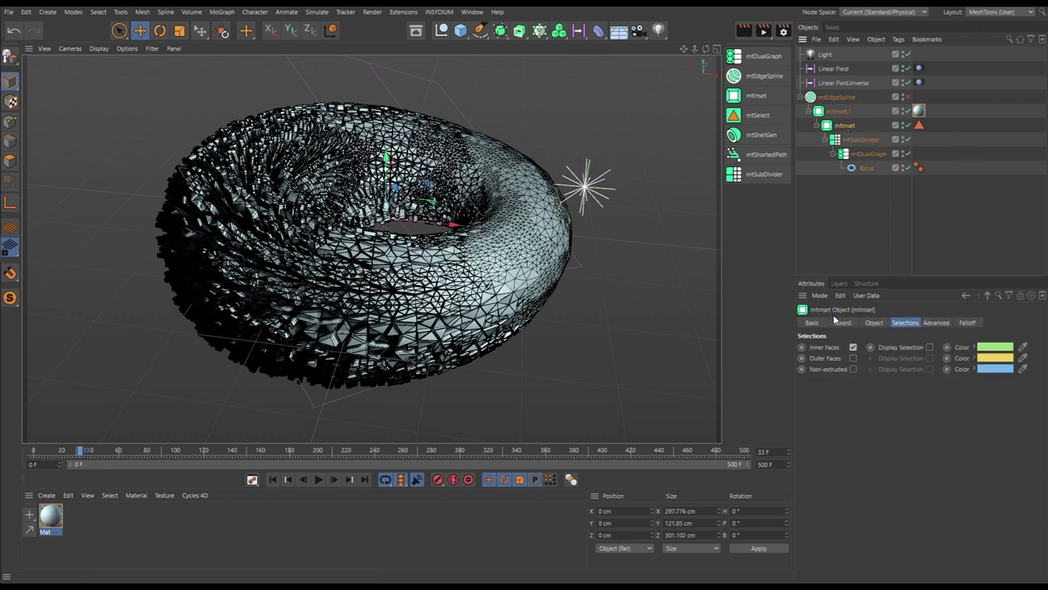
click(873, 323)
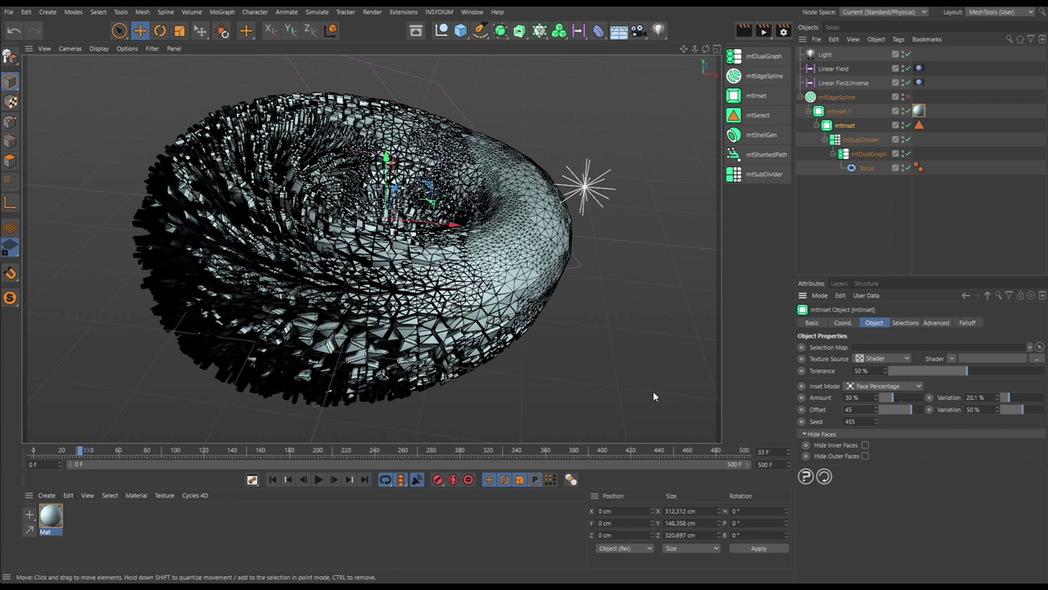
click(823, 231)
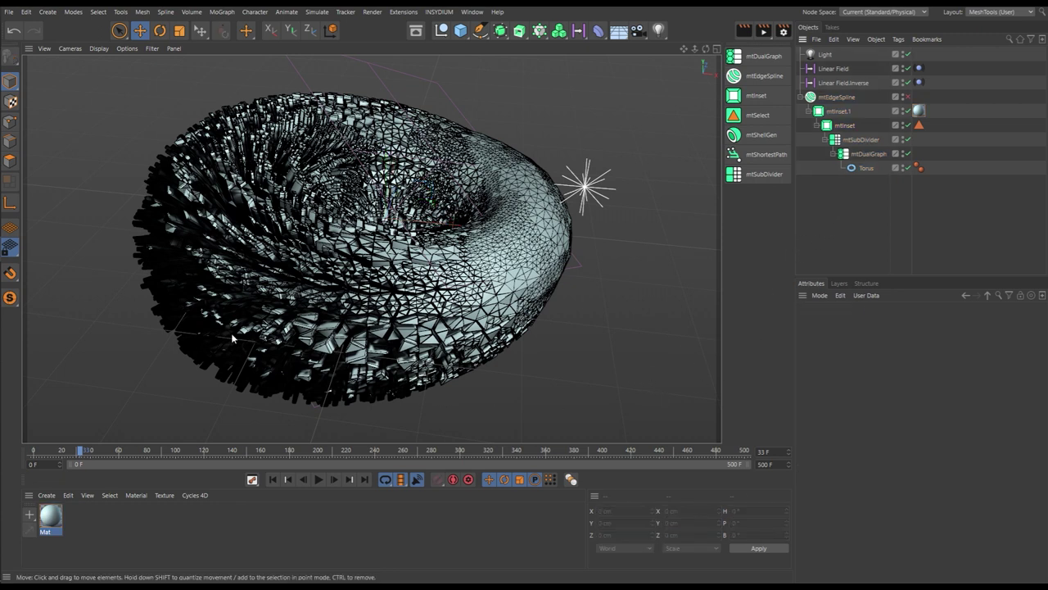
Create material Mat.1, turn off its Color channel, and add a GGX reflectance layer.
double_click(72, 520)
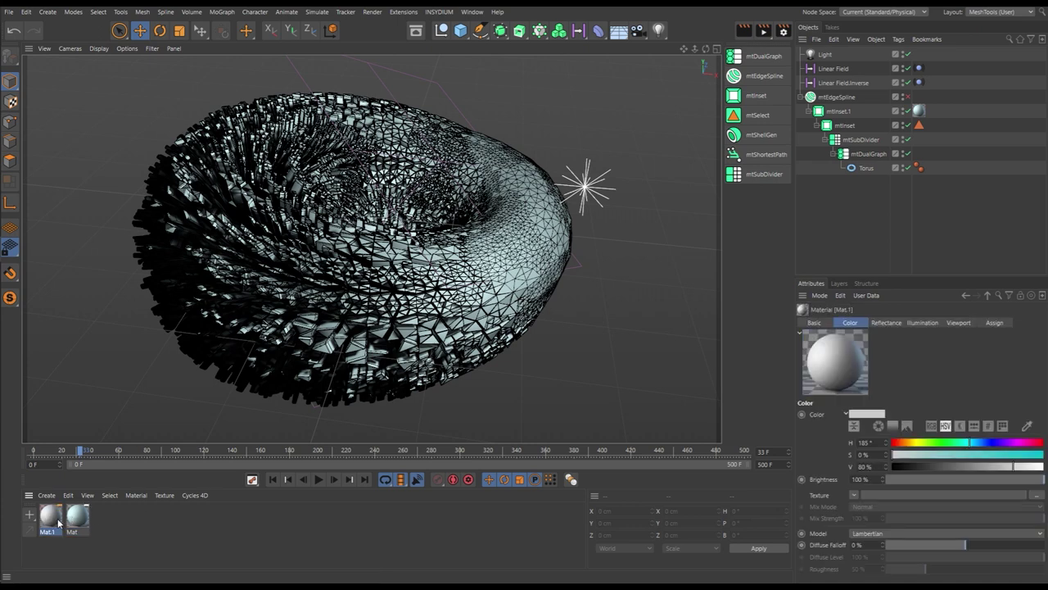
double_click(54, 516)
drag(197, 181, 330, 72)
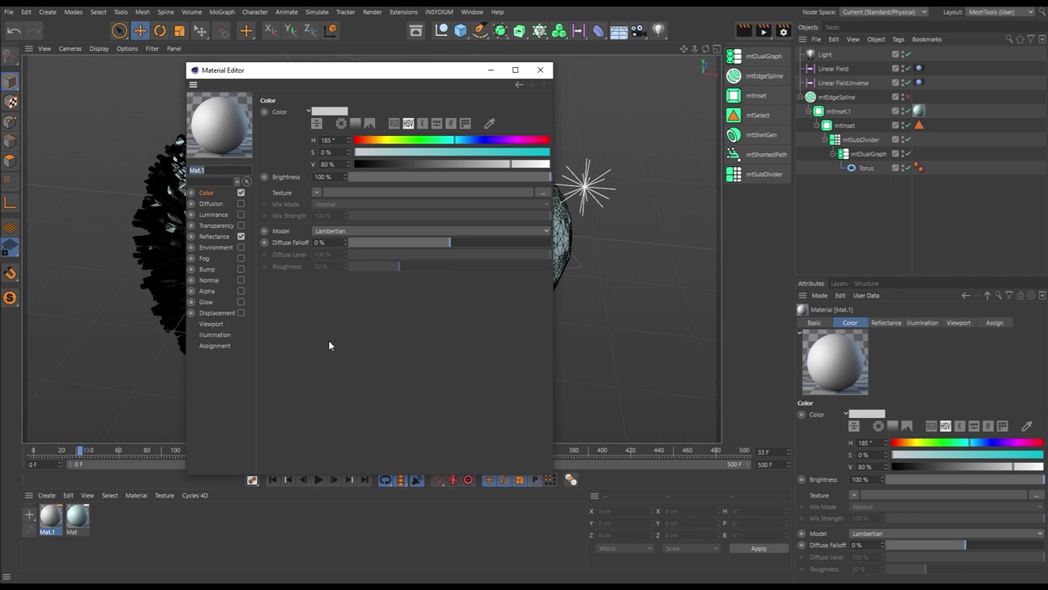
click(239, 194)
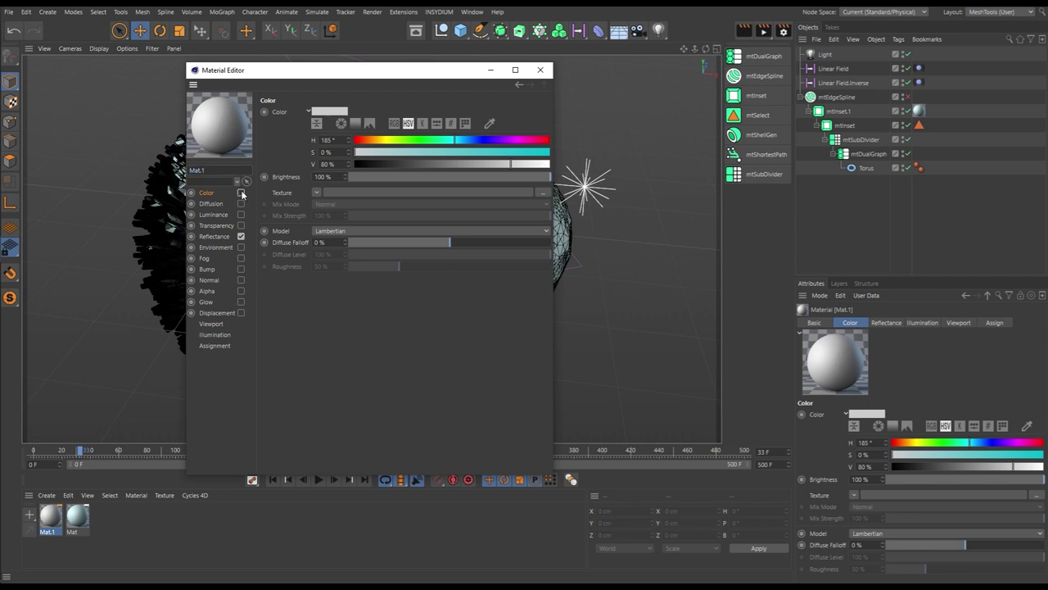
click(215, 236)
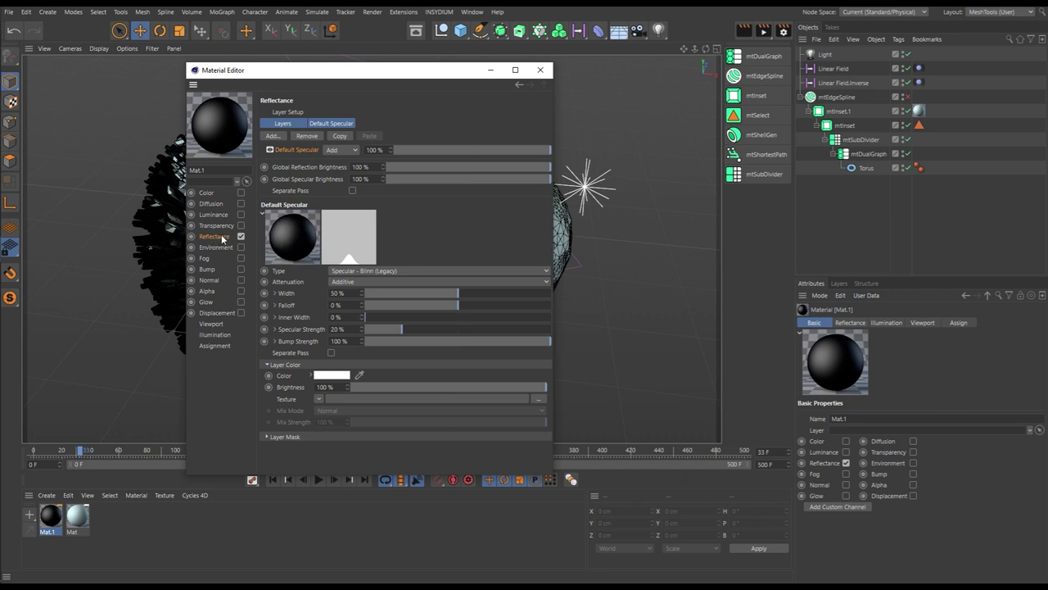
click(272, 136)
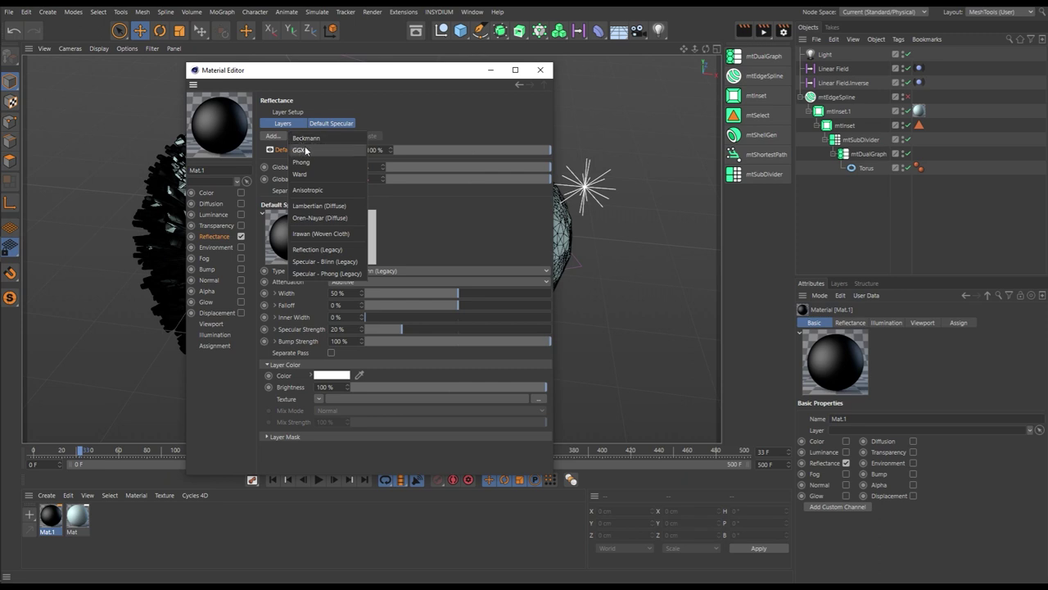
click(305, 151)
drag(309, 73, 402, 88)
Apply the Mat.1 material to the mtInset.1 object.
click(56, 517)
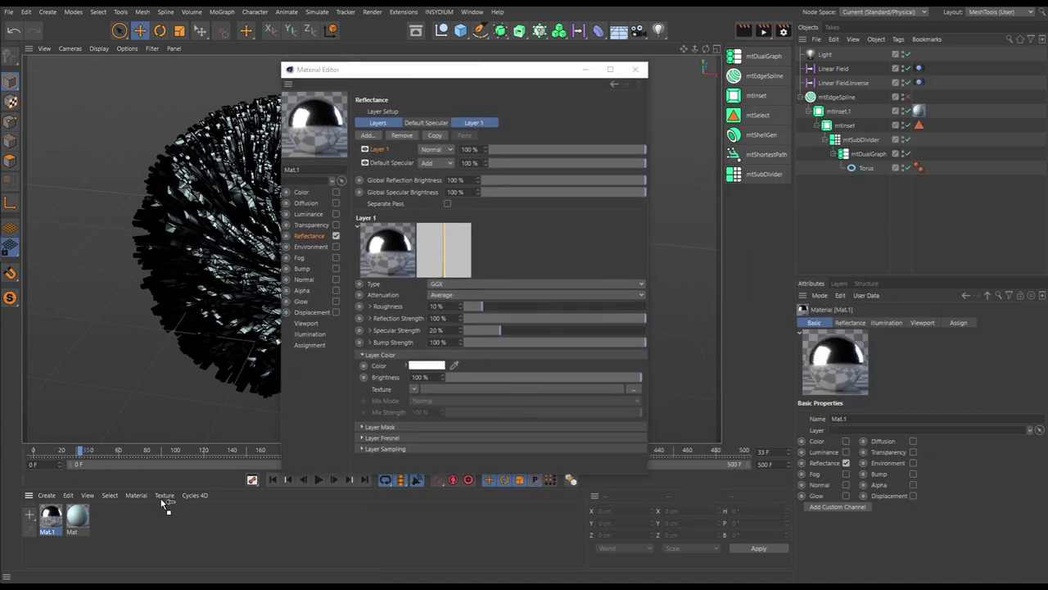
drag(51, 515, 837, 115)
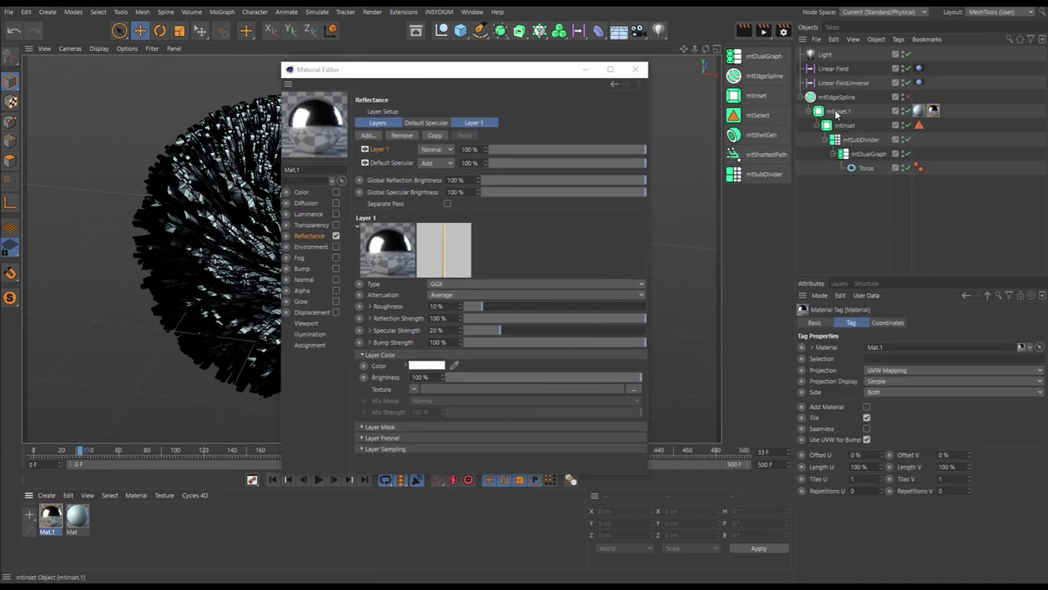
drag(488, 70, 651, 301)
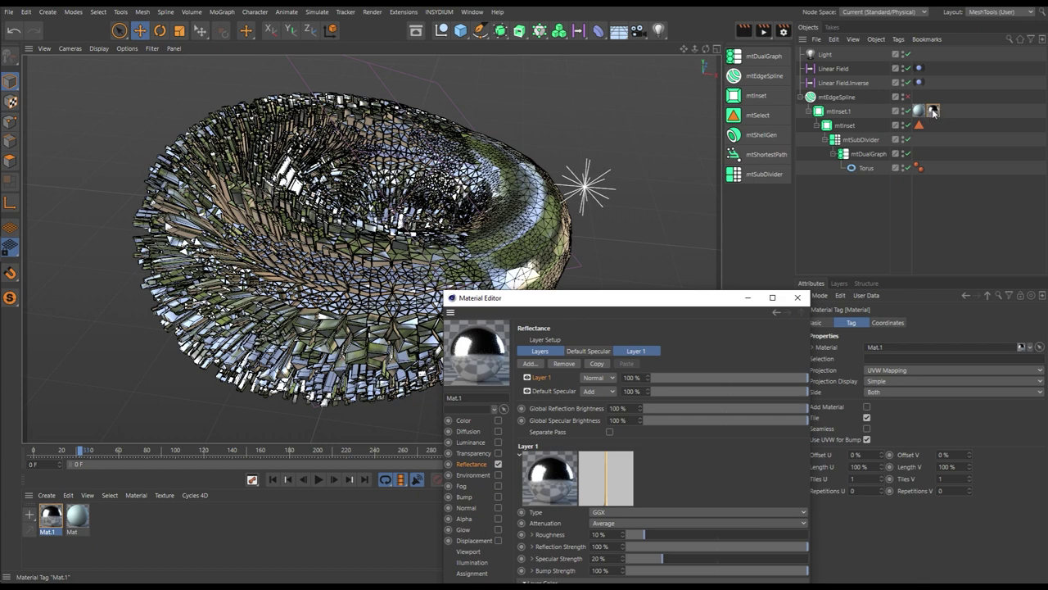
drag(634, 300, 540, 74)
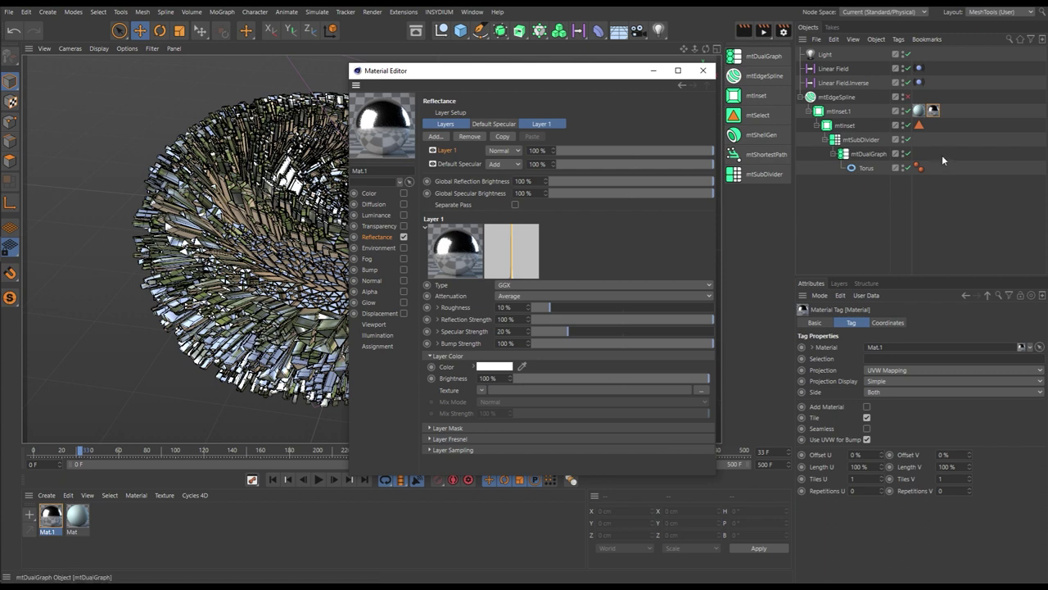
Restrict Mat.1's material tag to the mtInset.InnerSelection polygon selection.
click(932, 112)
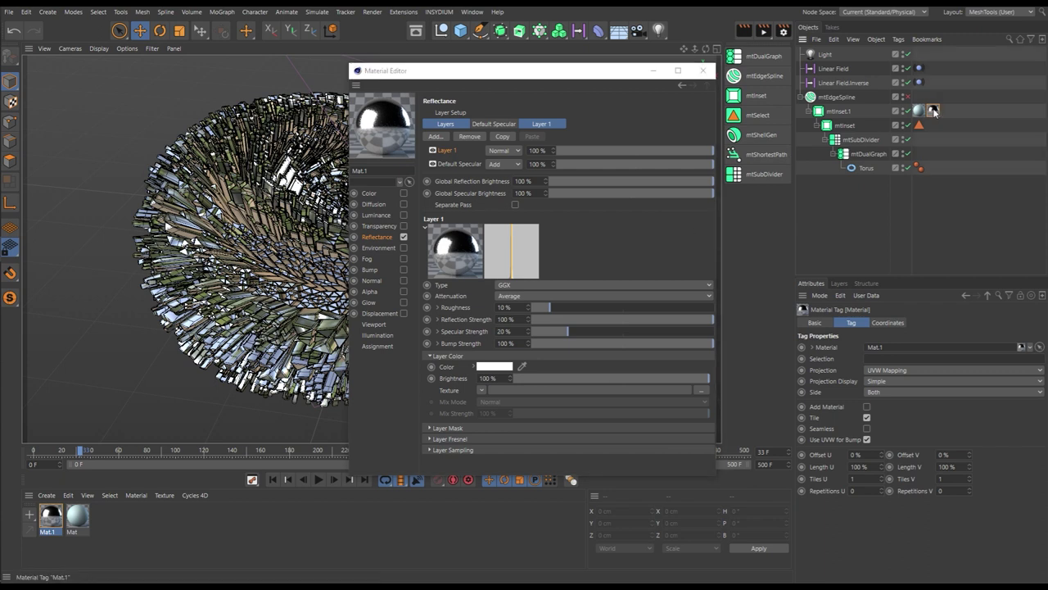
drag(919, 125, 881, 363)
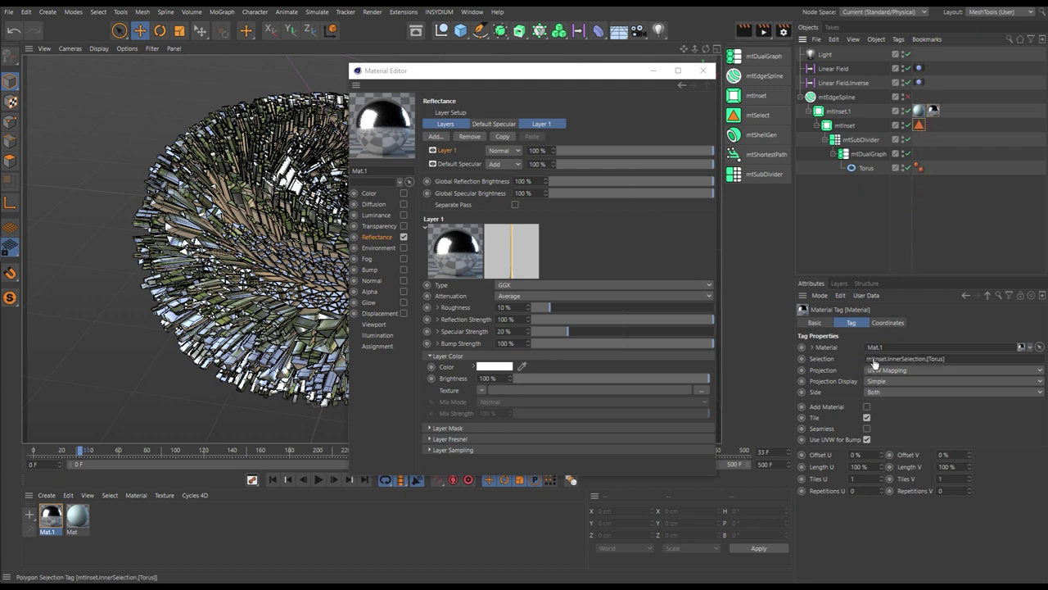
drag(607, 72, 930, 156)
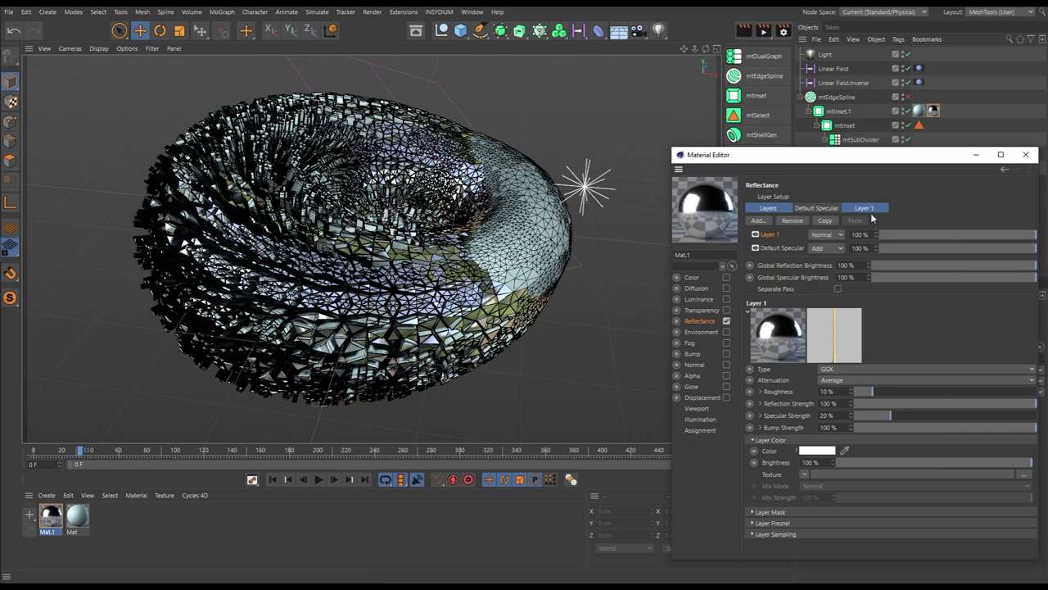
drag(864, 158, 568, 57)
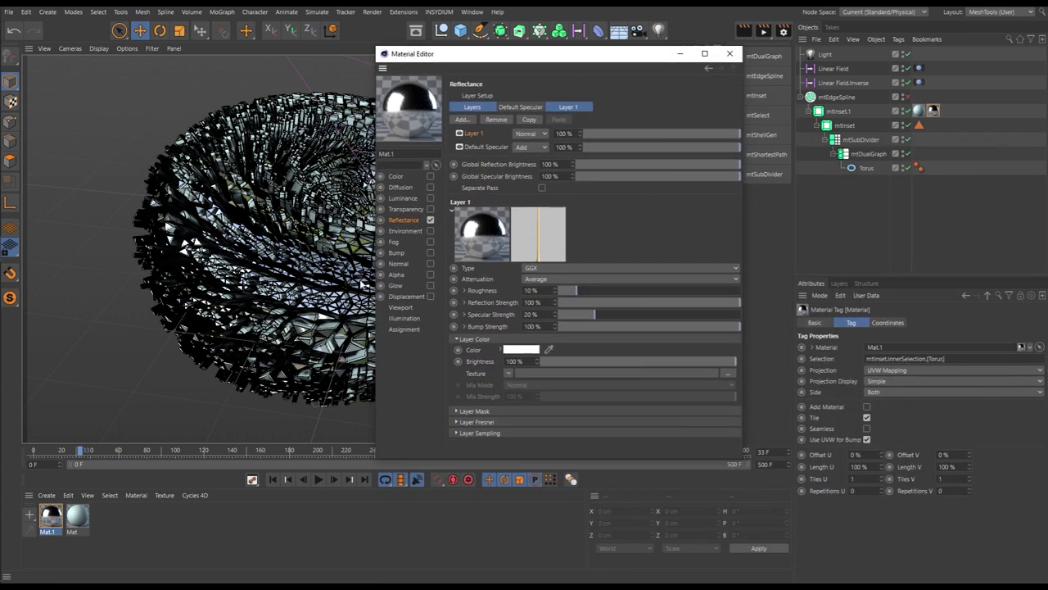
Tint Mat.1's reflection layer colour gold (H 45°, S about 49%, V 100%).
click(500, 350)
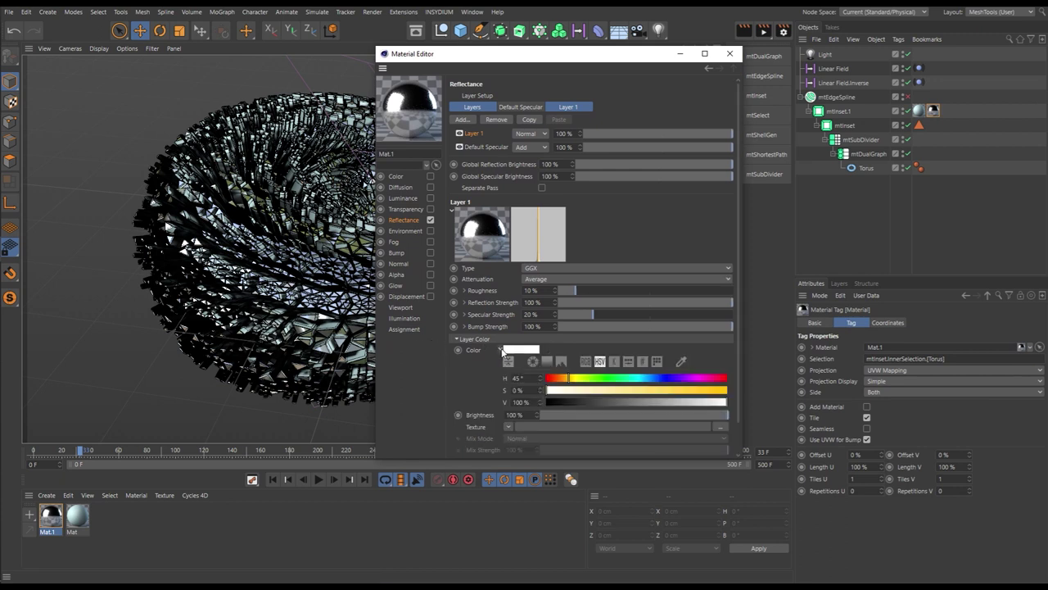
click(615, 391)
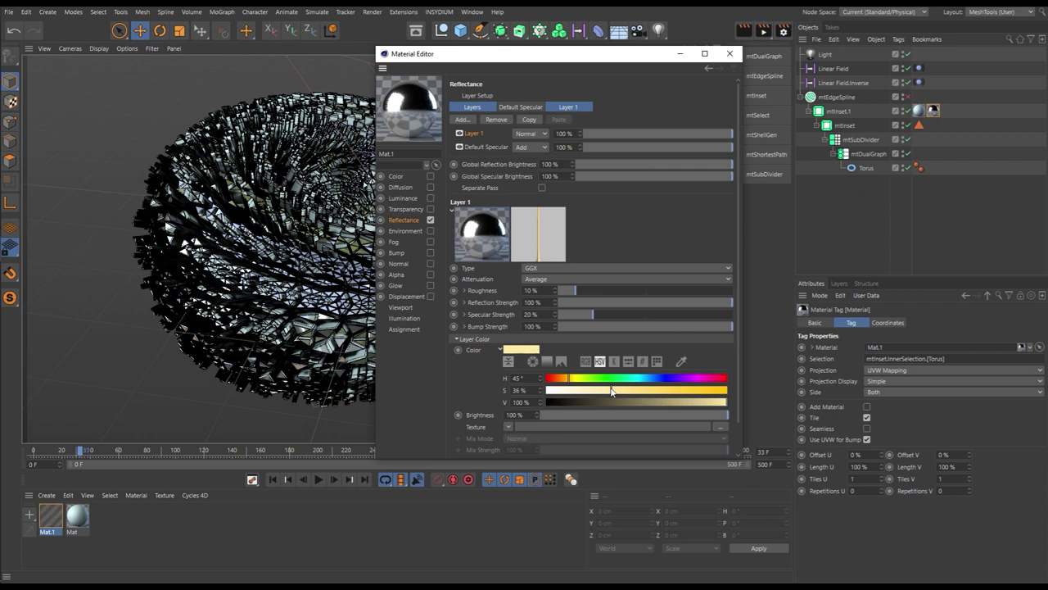
drag(614, 390, 629, 390)
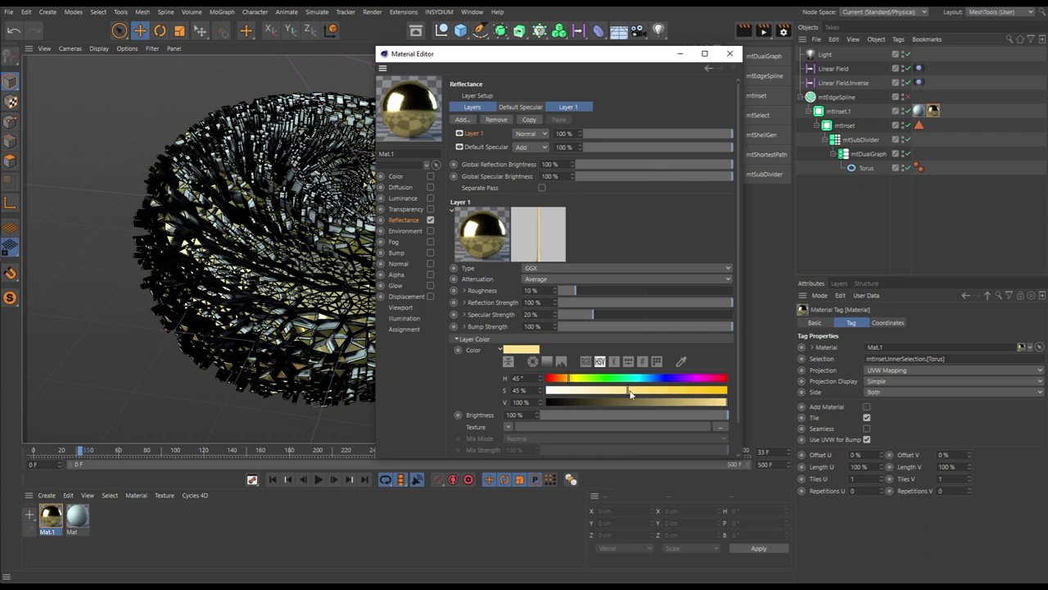
drag(628, 392, 636, 393)
click(729, 54)
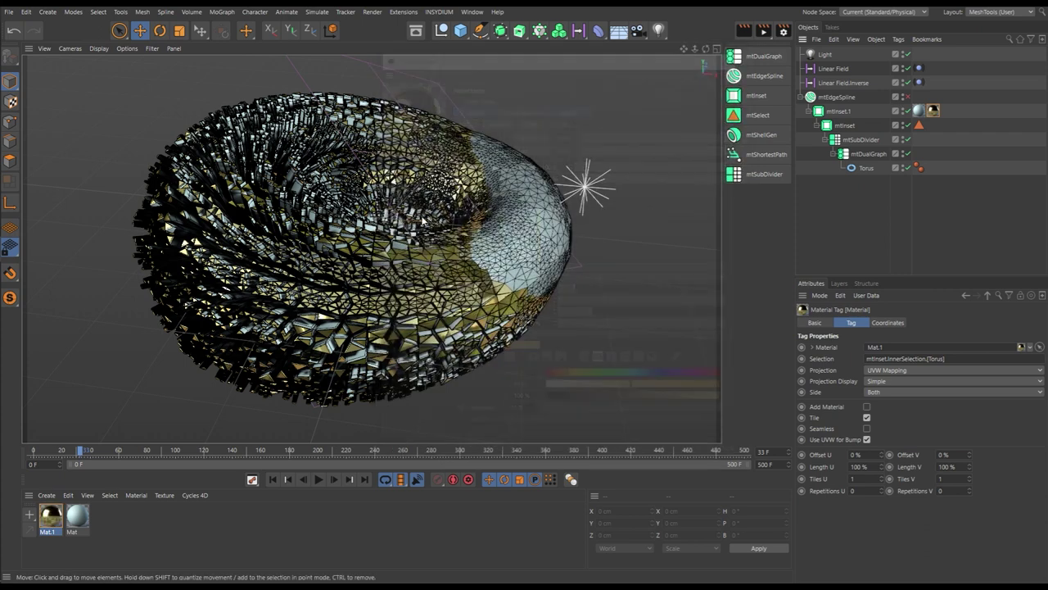
click(101, 49)
Select the Torus, switch off its wireframe lines for plain shading, then deselect.
click(116, 65)
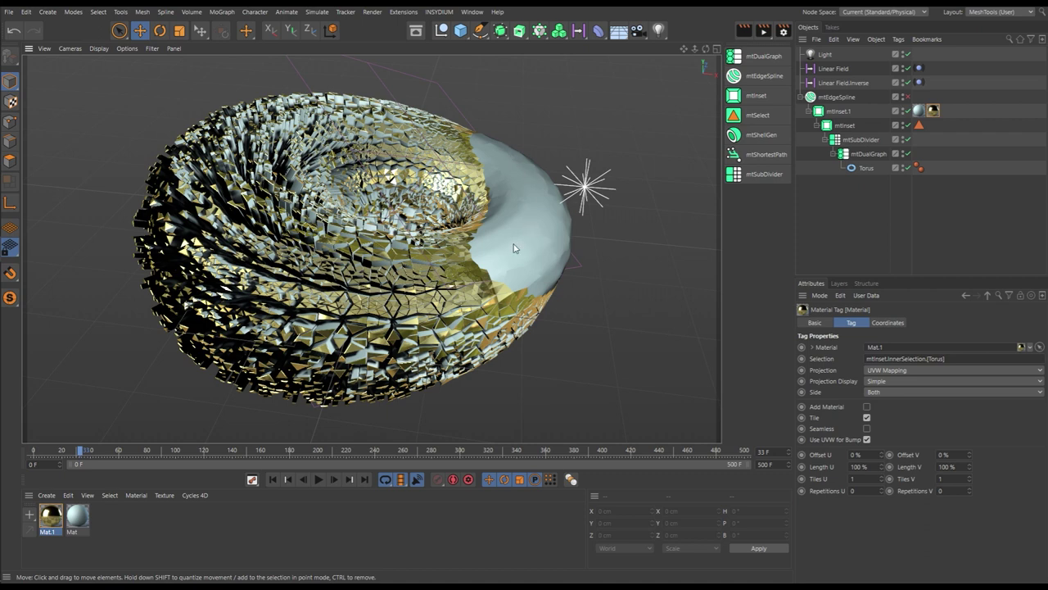
click(866, 168)
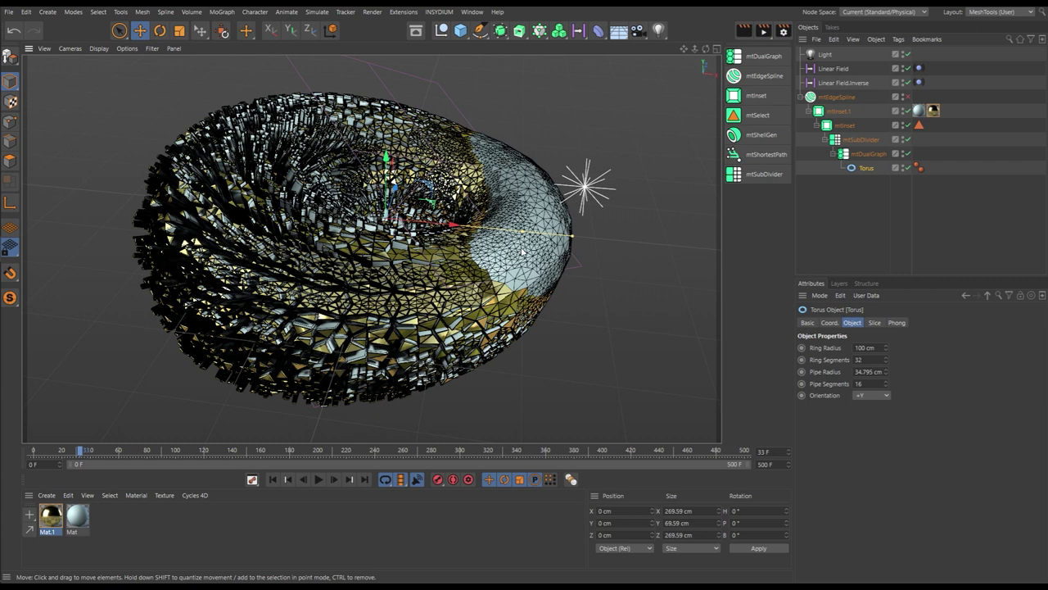
key(n)
key(a)
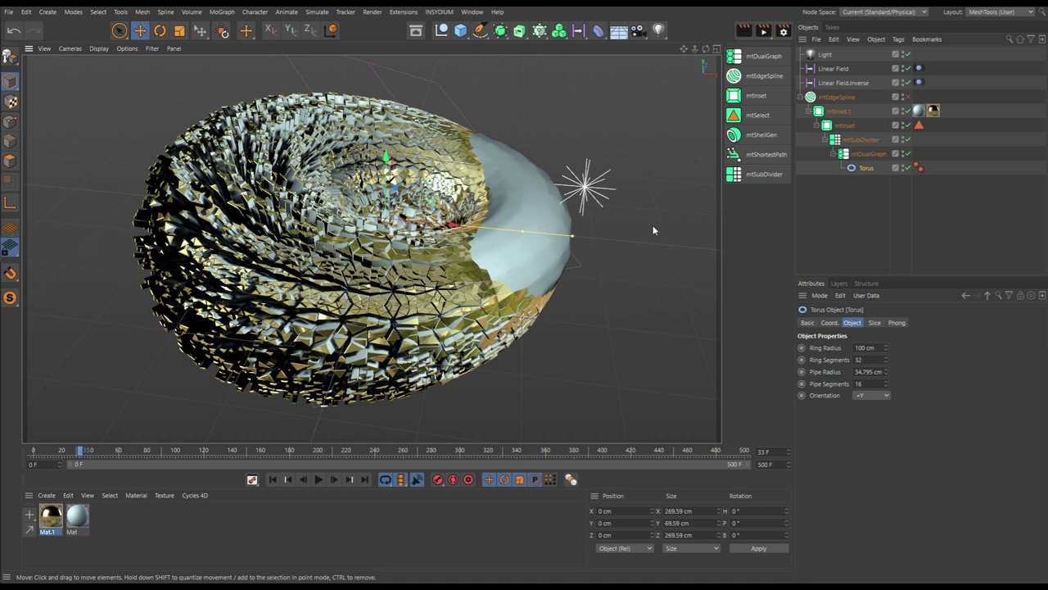
click(856, 205)
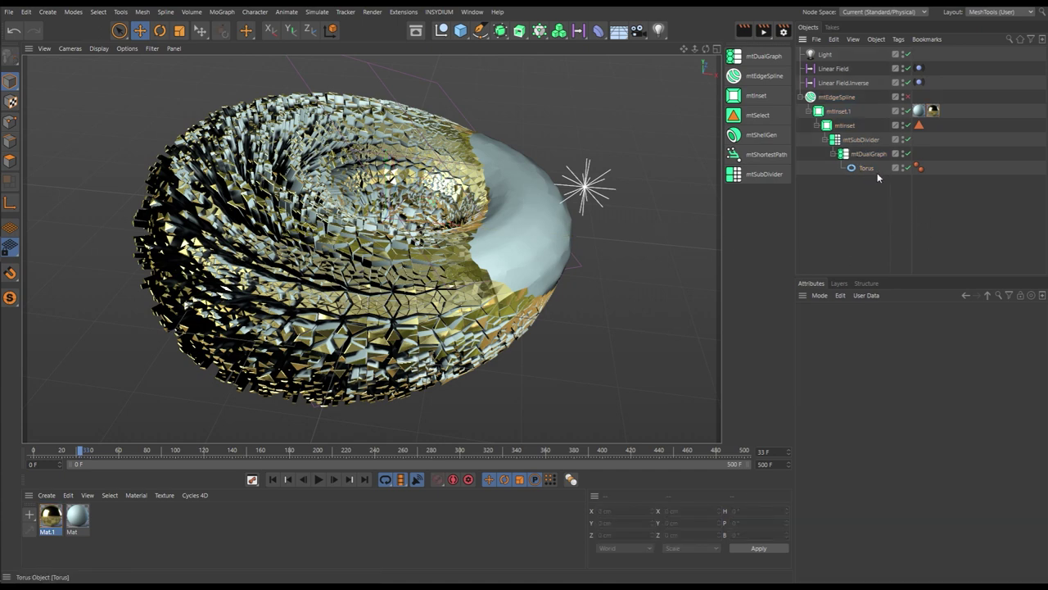
Delete the Torus's Phong tag for faceted shading and jump to frame 29.
click(918, 168)
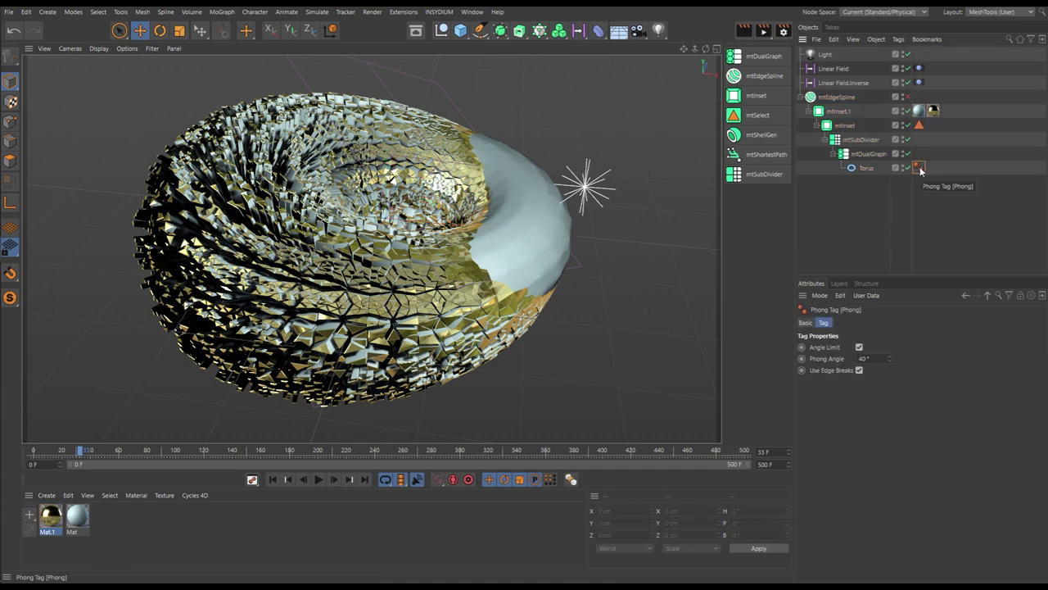
key(Delete)
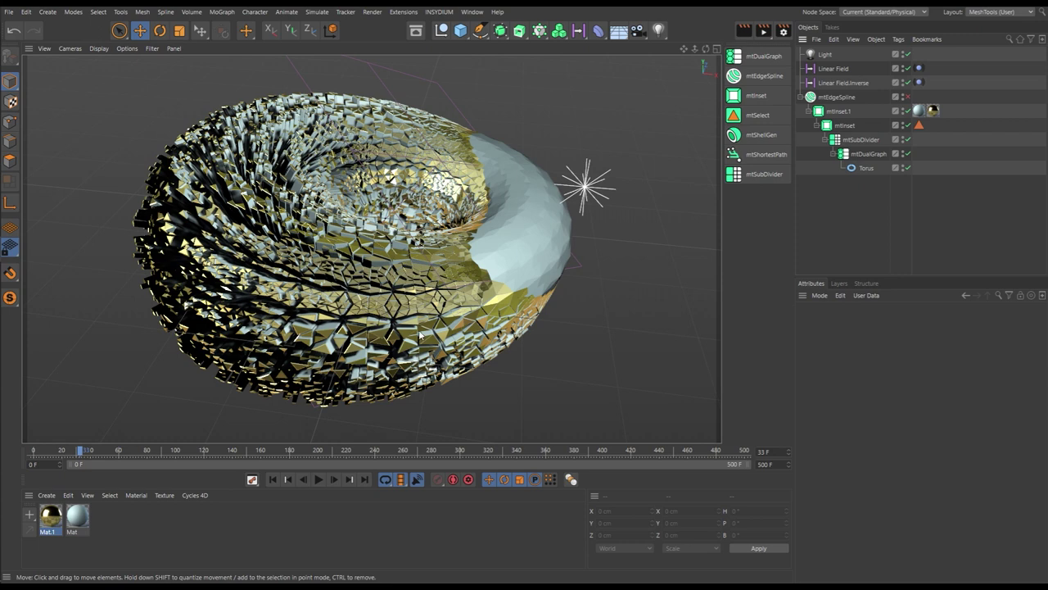
click(74, 451)
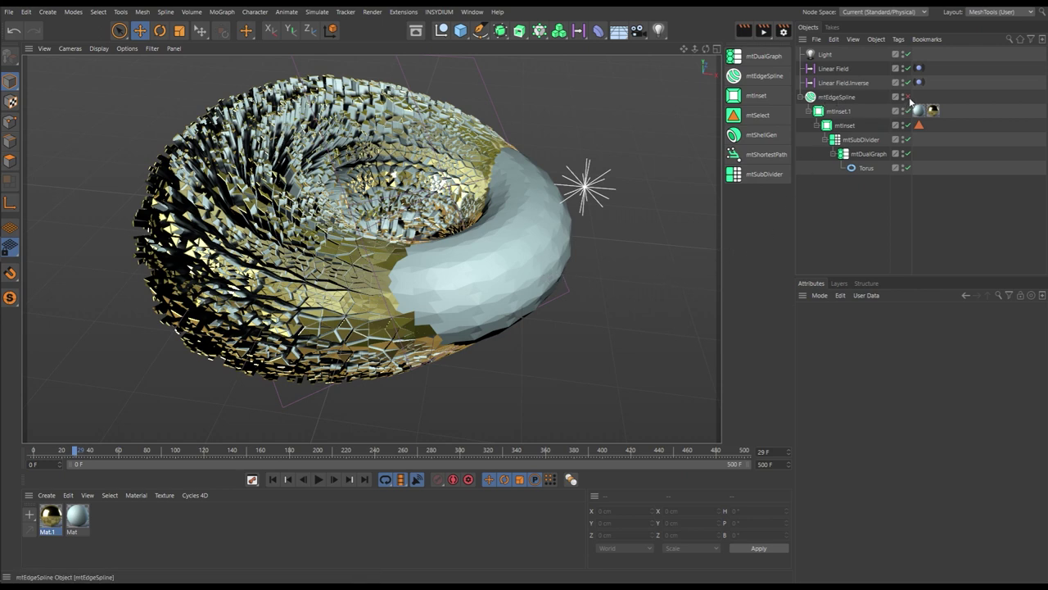
Enable mtEdgeSpline and set its spline colour to pale gold (H 40°, S 39%, V 93.7%).
click(906, 96)
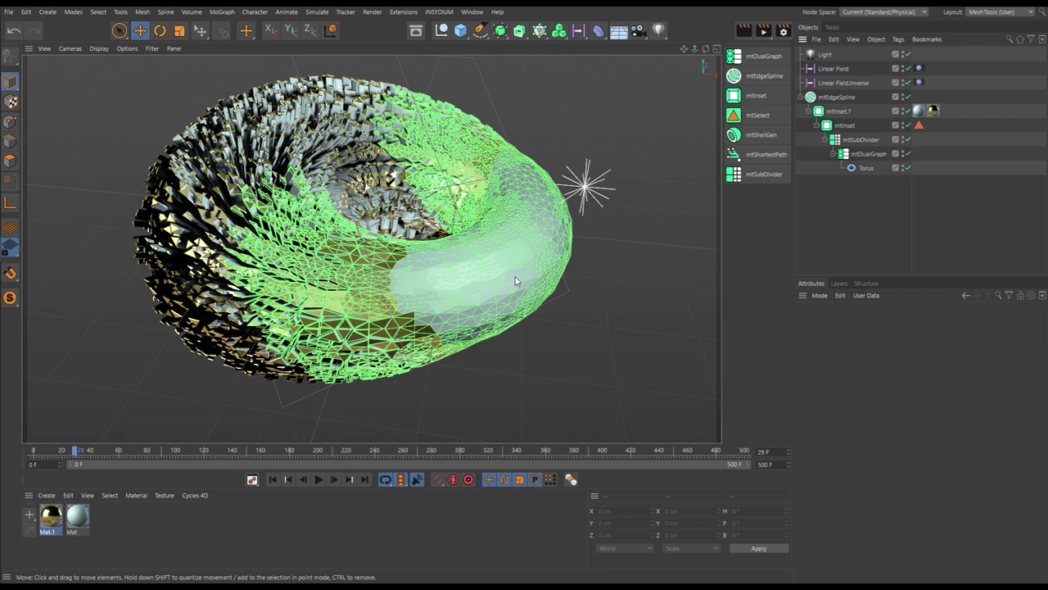
click(844, 98)
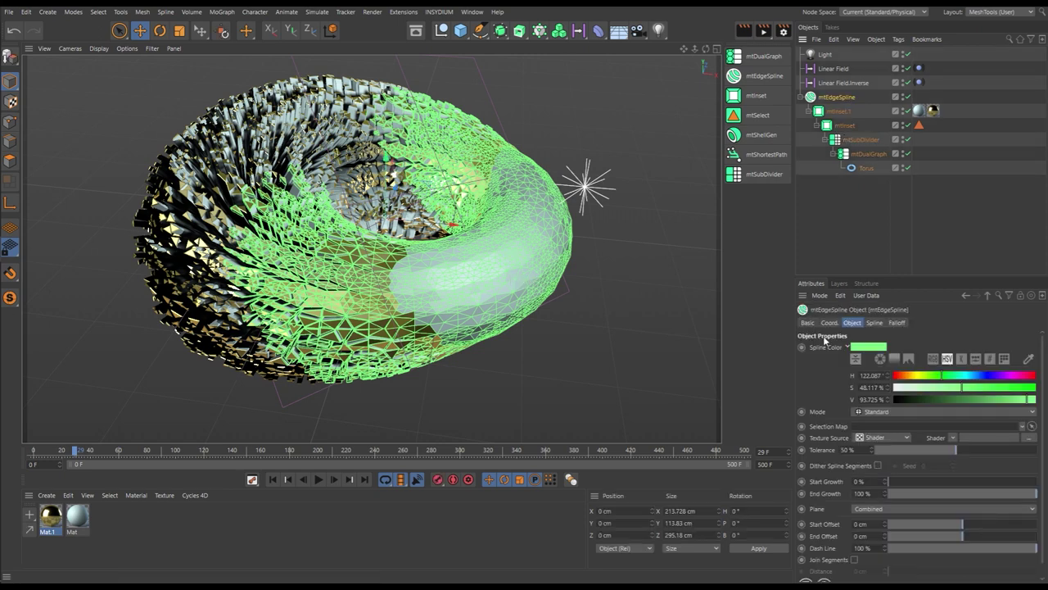
click(916, 378)
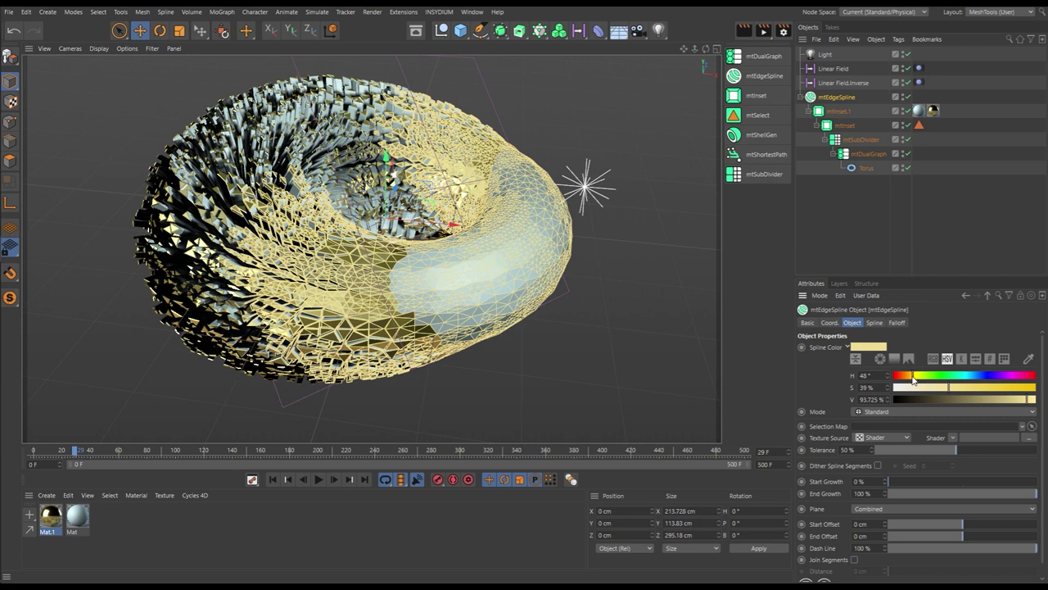
drag(911, 376, 909, 378)
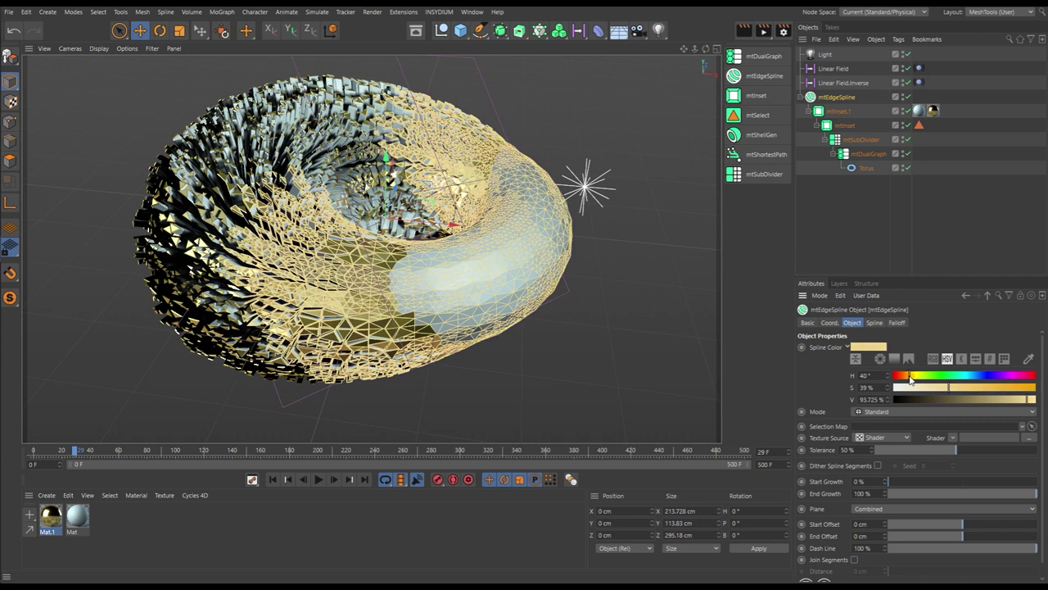
click(867, 205)
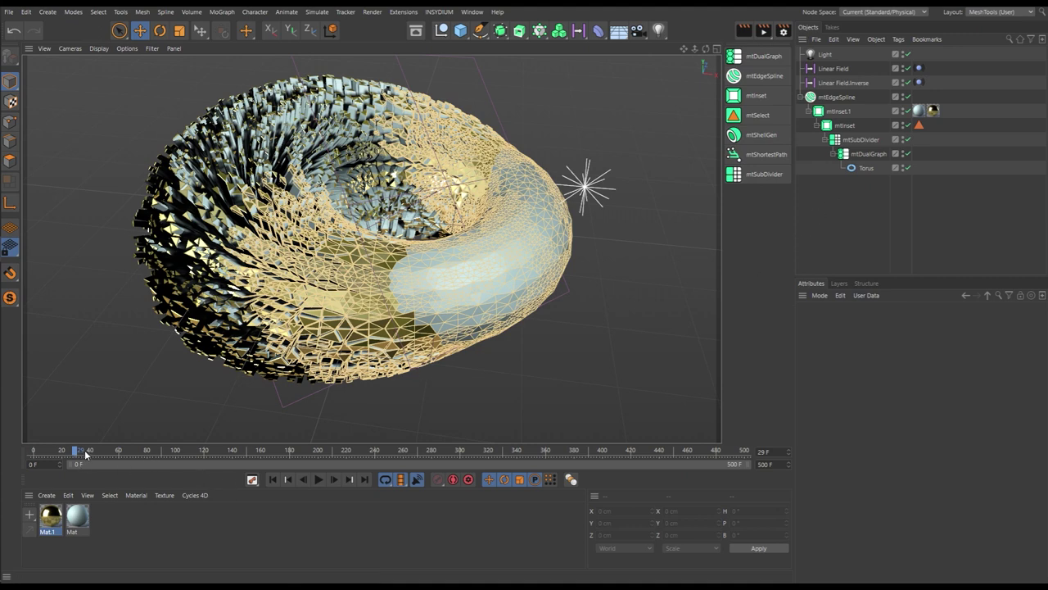
Scrub the animation forward to frame 36, then return to frame 27.
drag(93, 445, 83, 450)
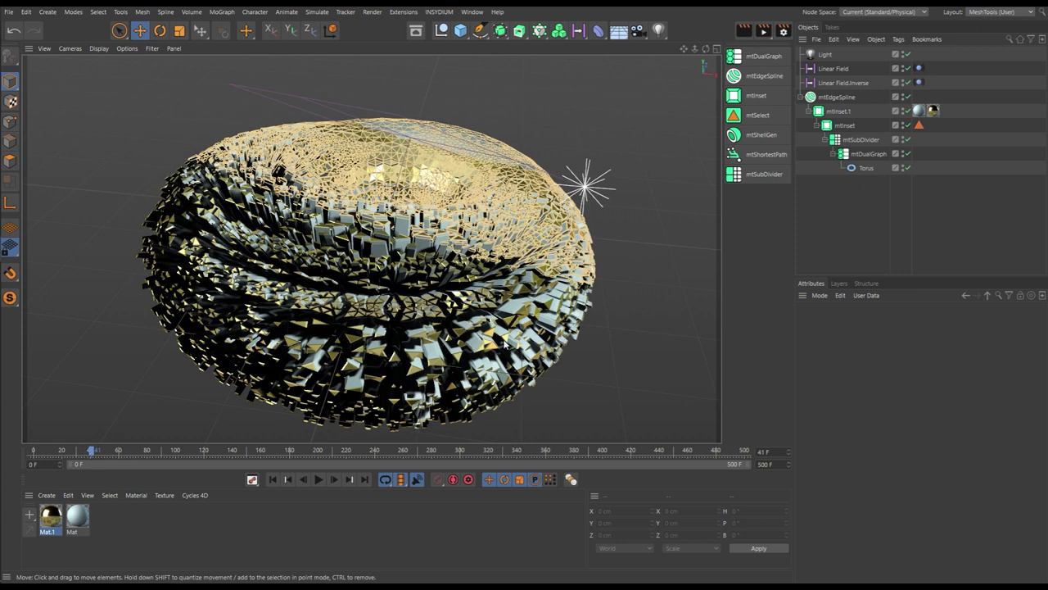
click(66, 456)
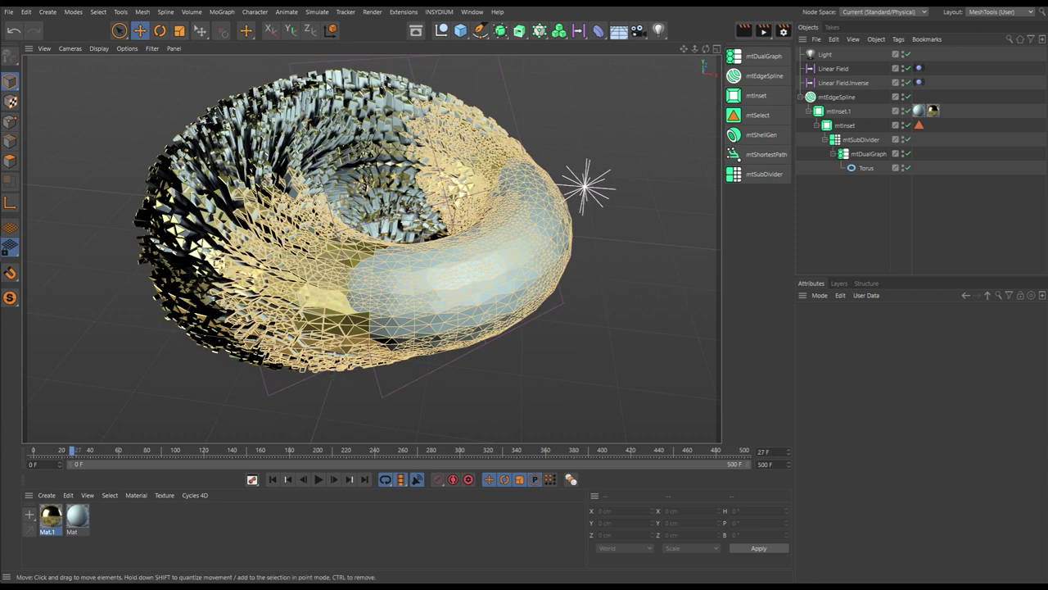
click(471, 12)
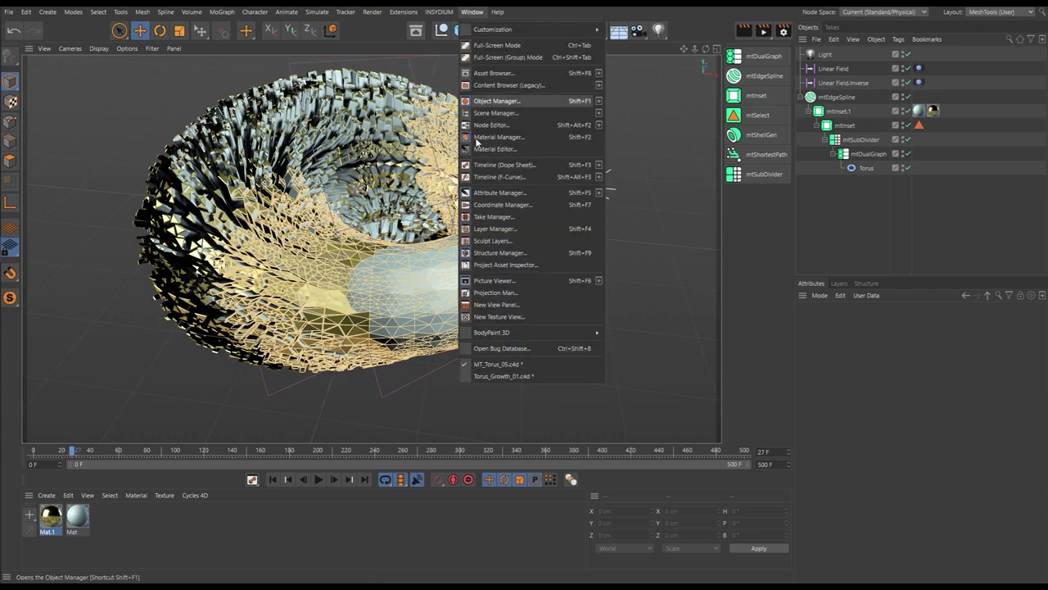
click(493, 280)
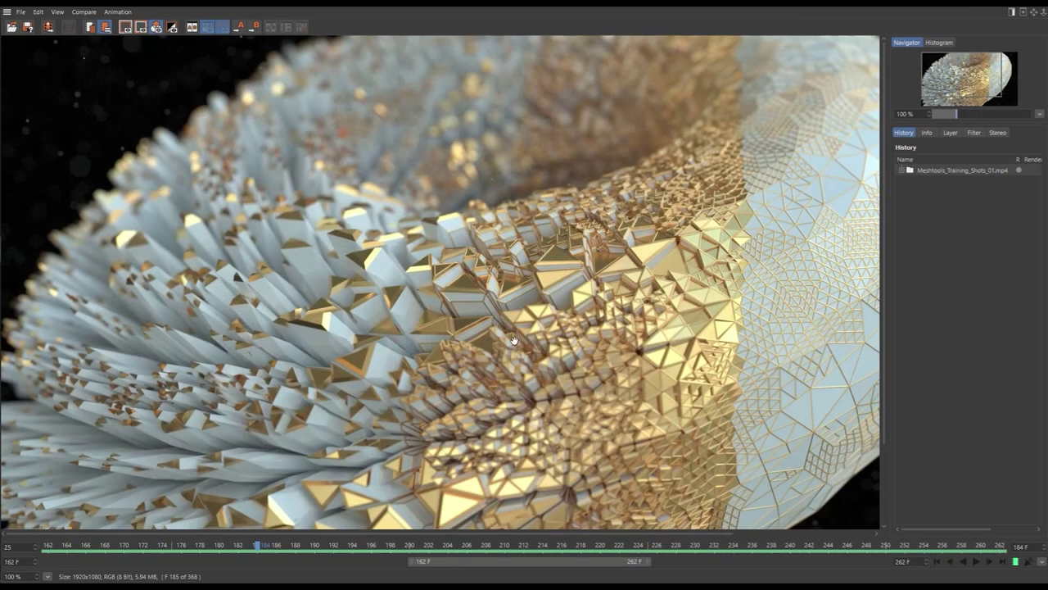
drag(243, 549, 123, 543)
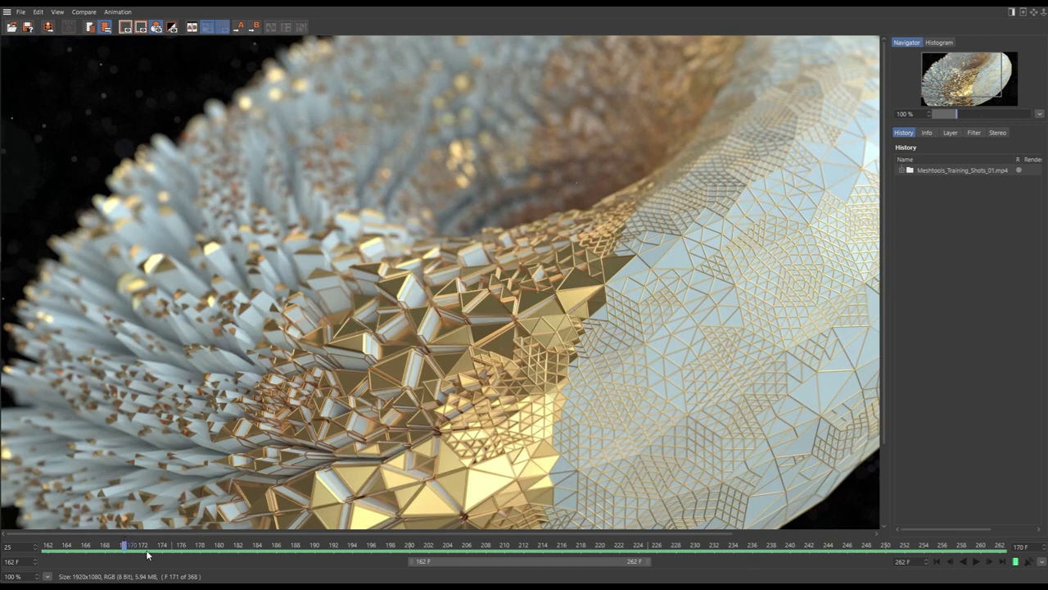
drag(123, 547, 190, 545)
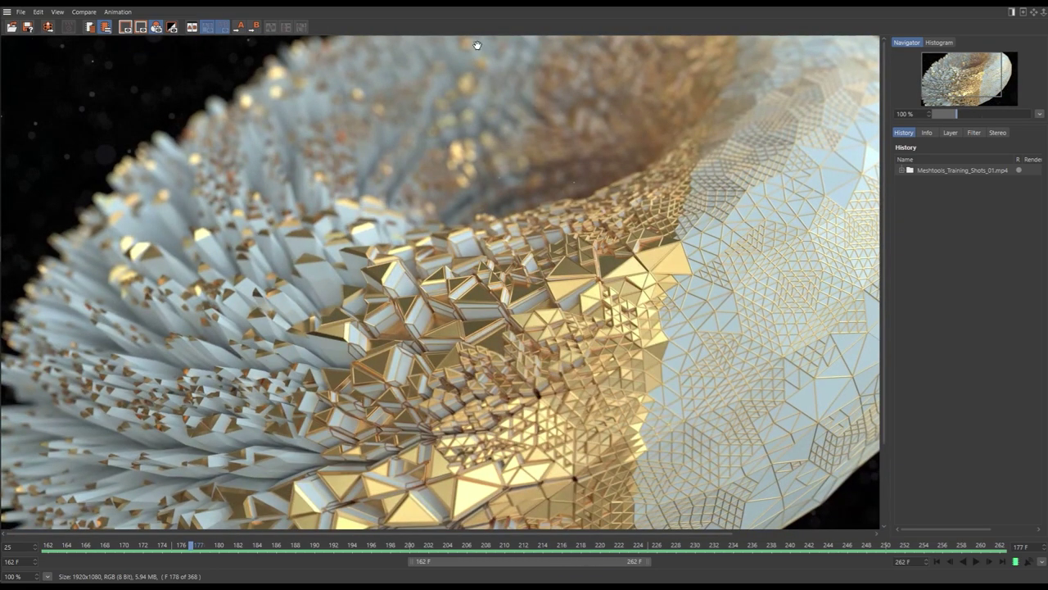